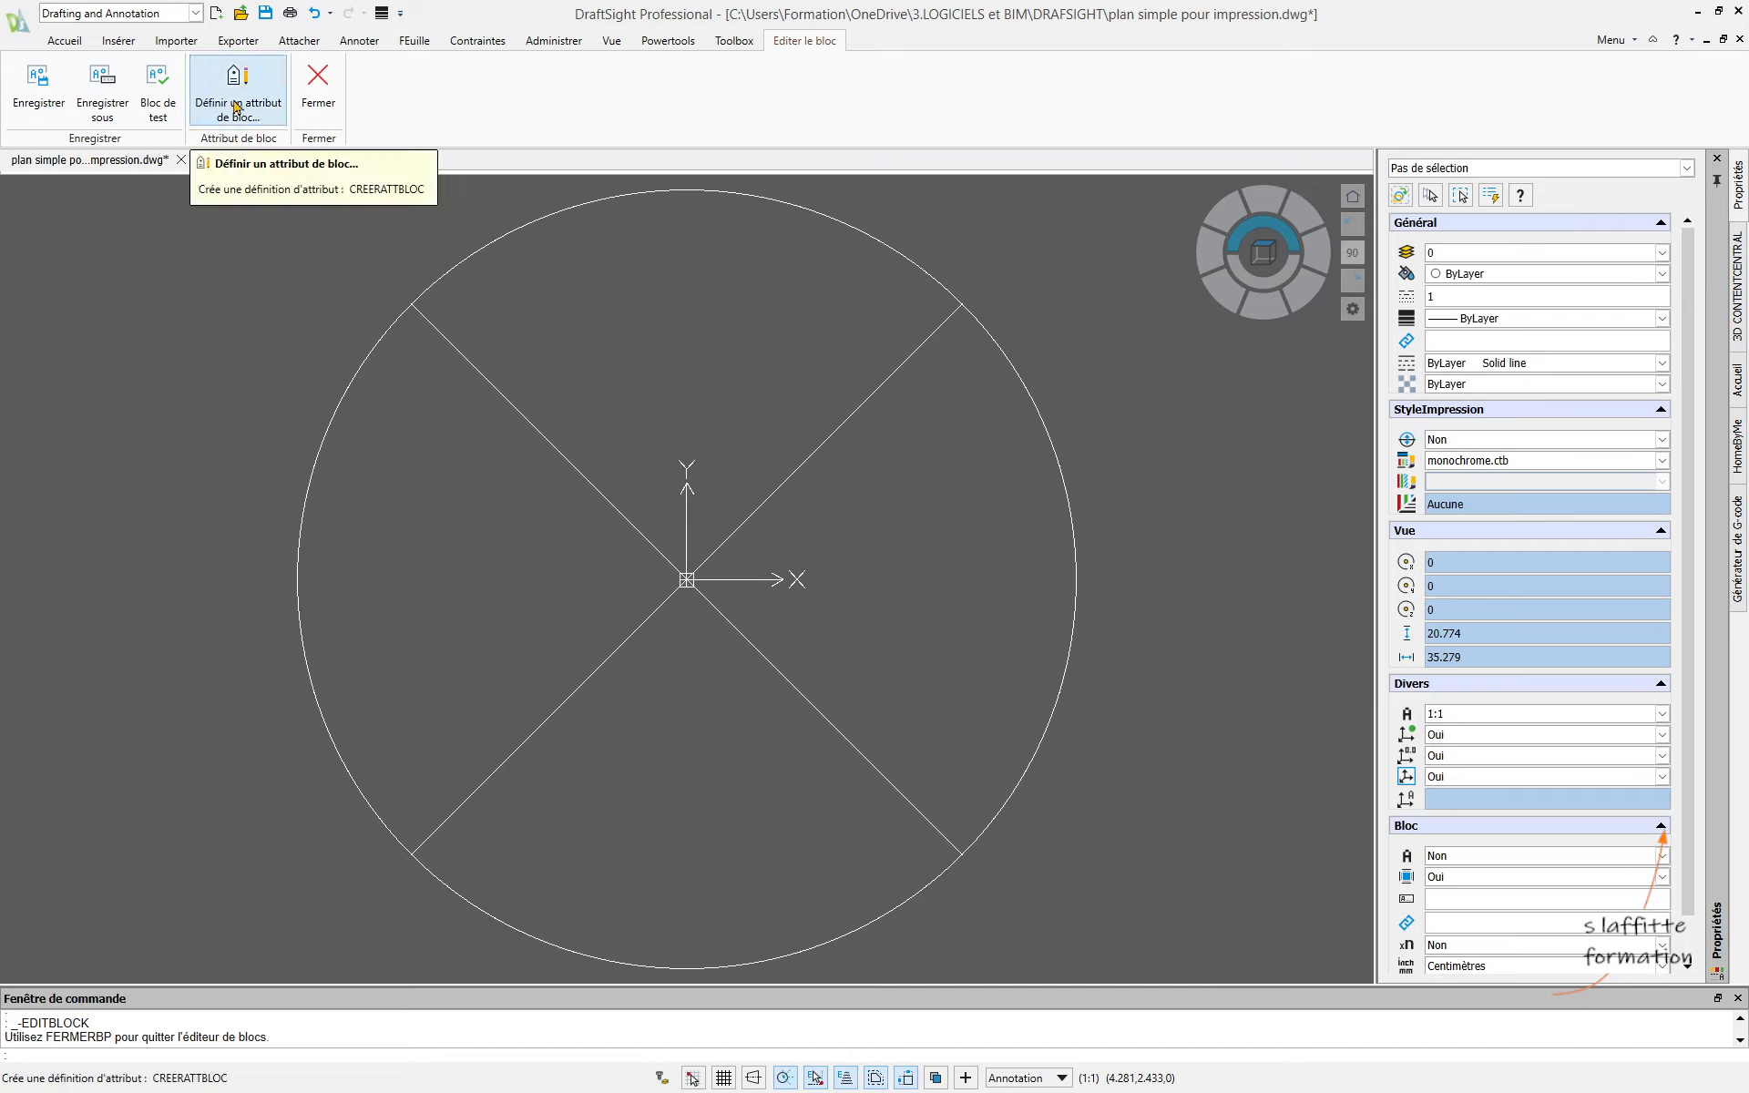
- Define a block attribute named Puissance with the caption "Puissance ?" and the default value 100 W
left_click(237, 106)
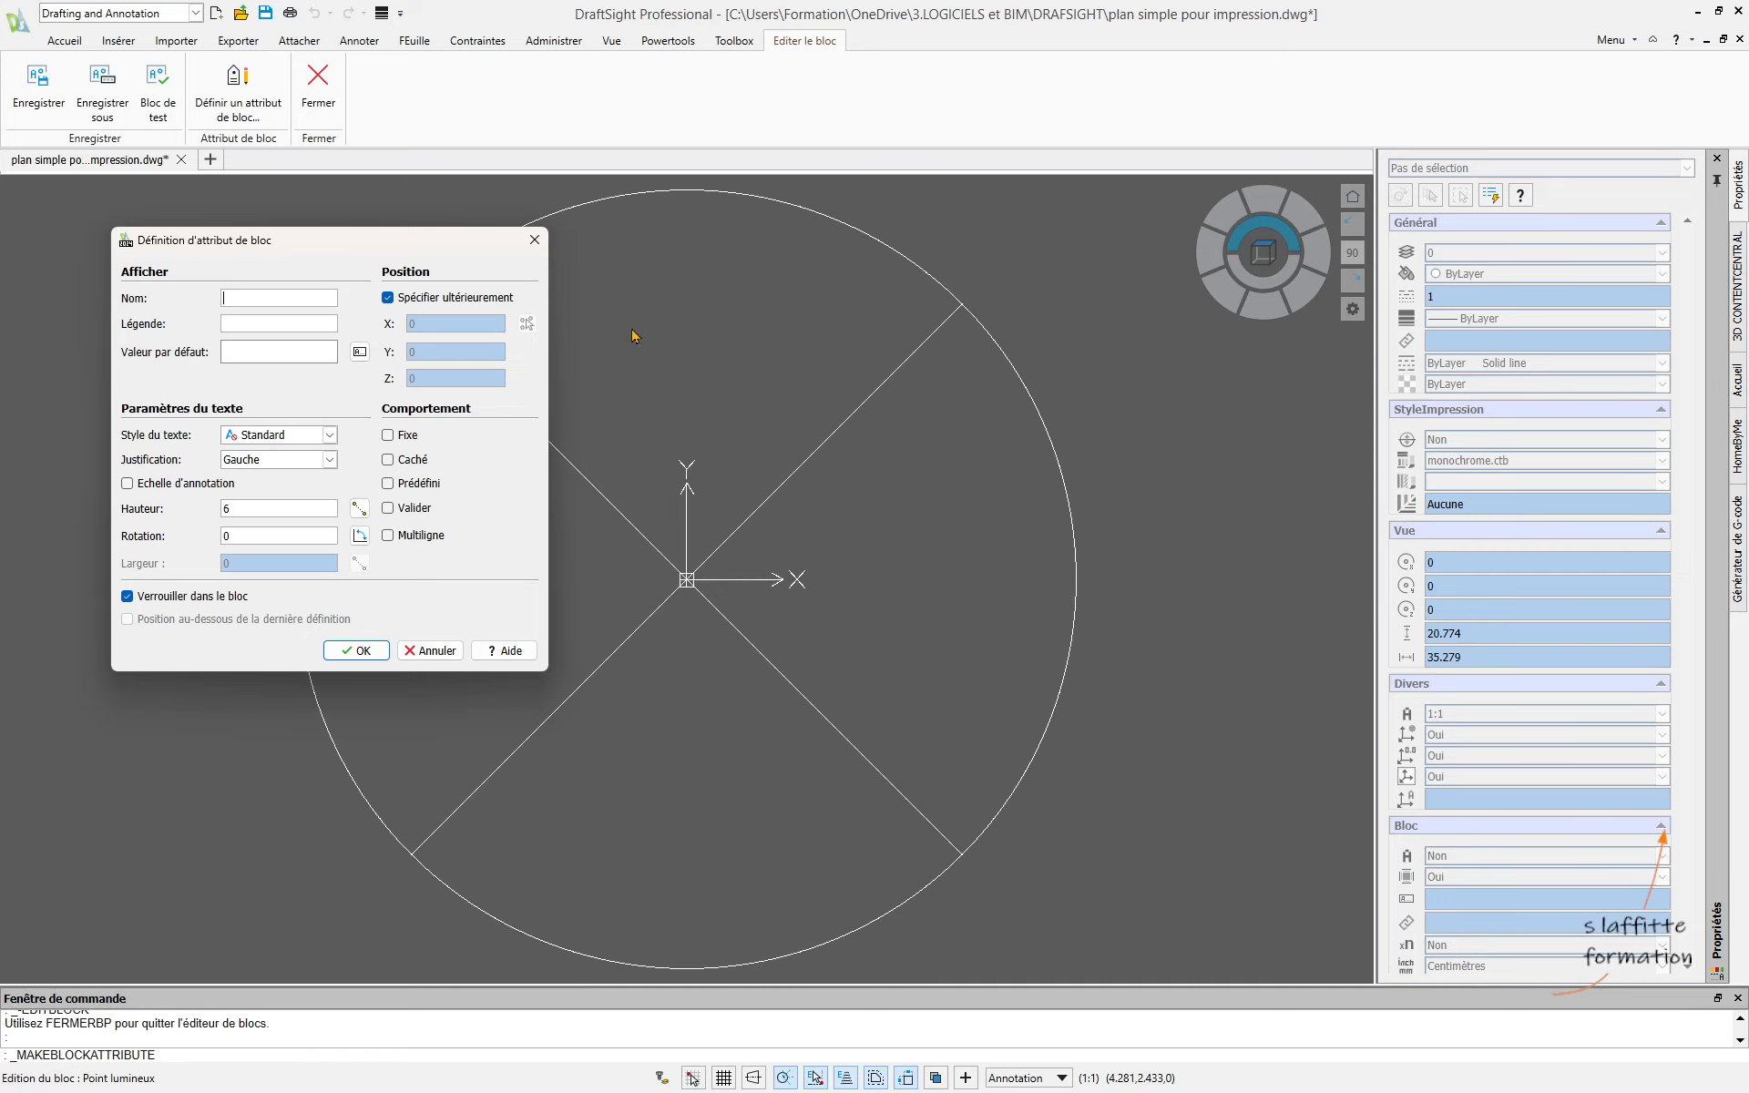
left_click_drag(373, 245, 956, 317)
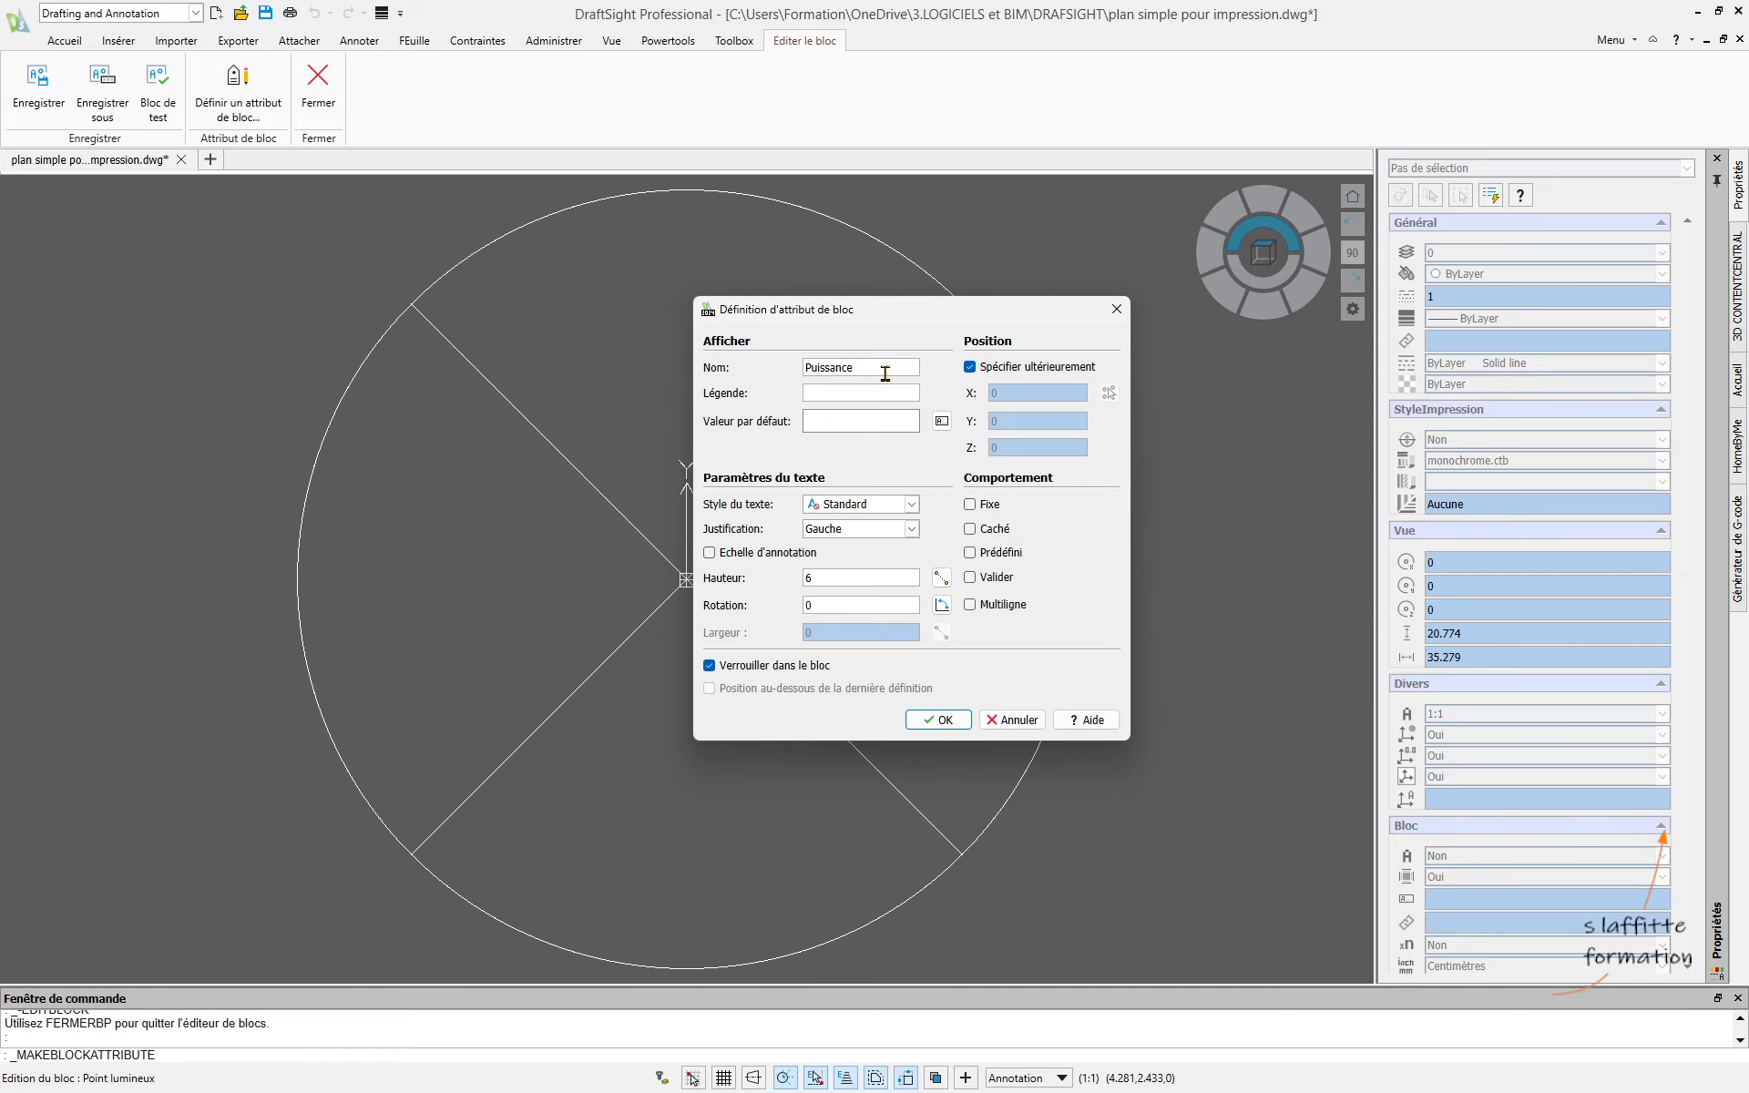
left_click_drag(885, 368, 802, 369)
key("ctrl+c")
left_click(823, 392)
key("ctrl+v")
- Set the attribute's justification to En bas au centre and its text height to 3
left_click(911, 530)
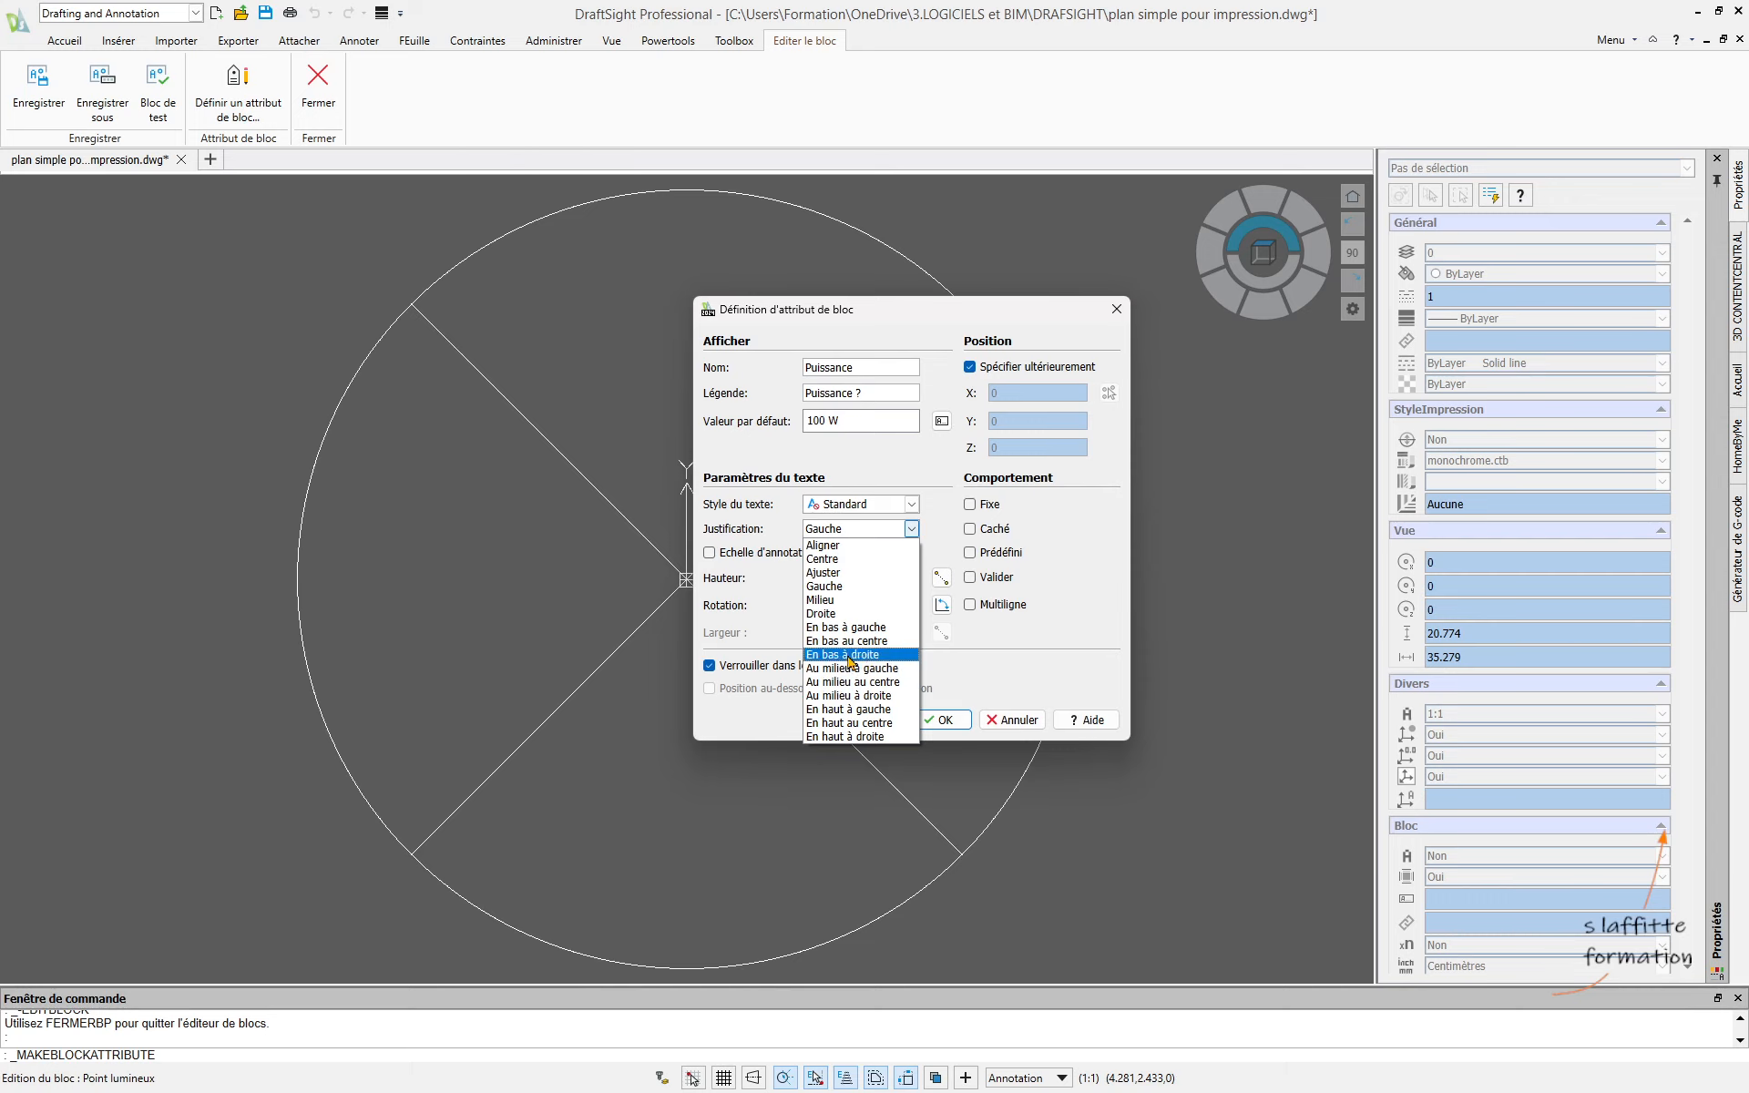
left_click(848, 641)
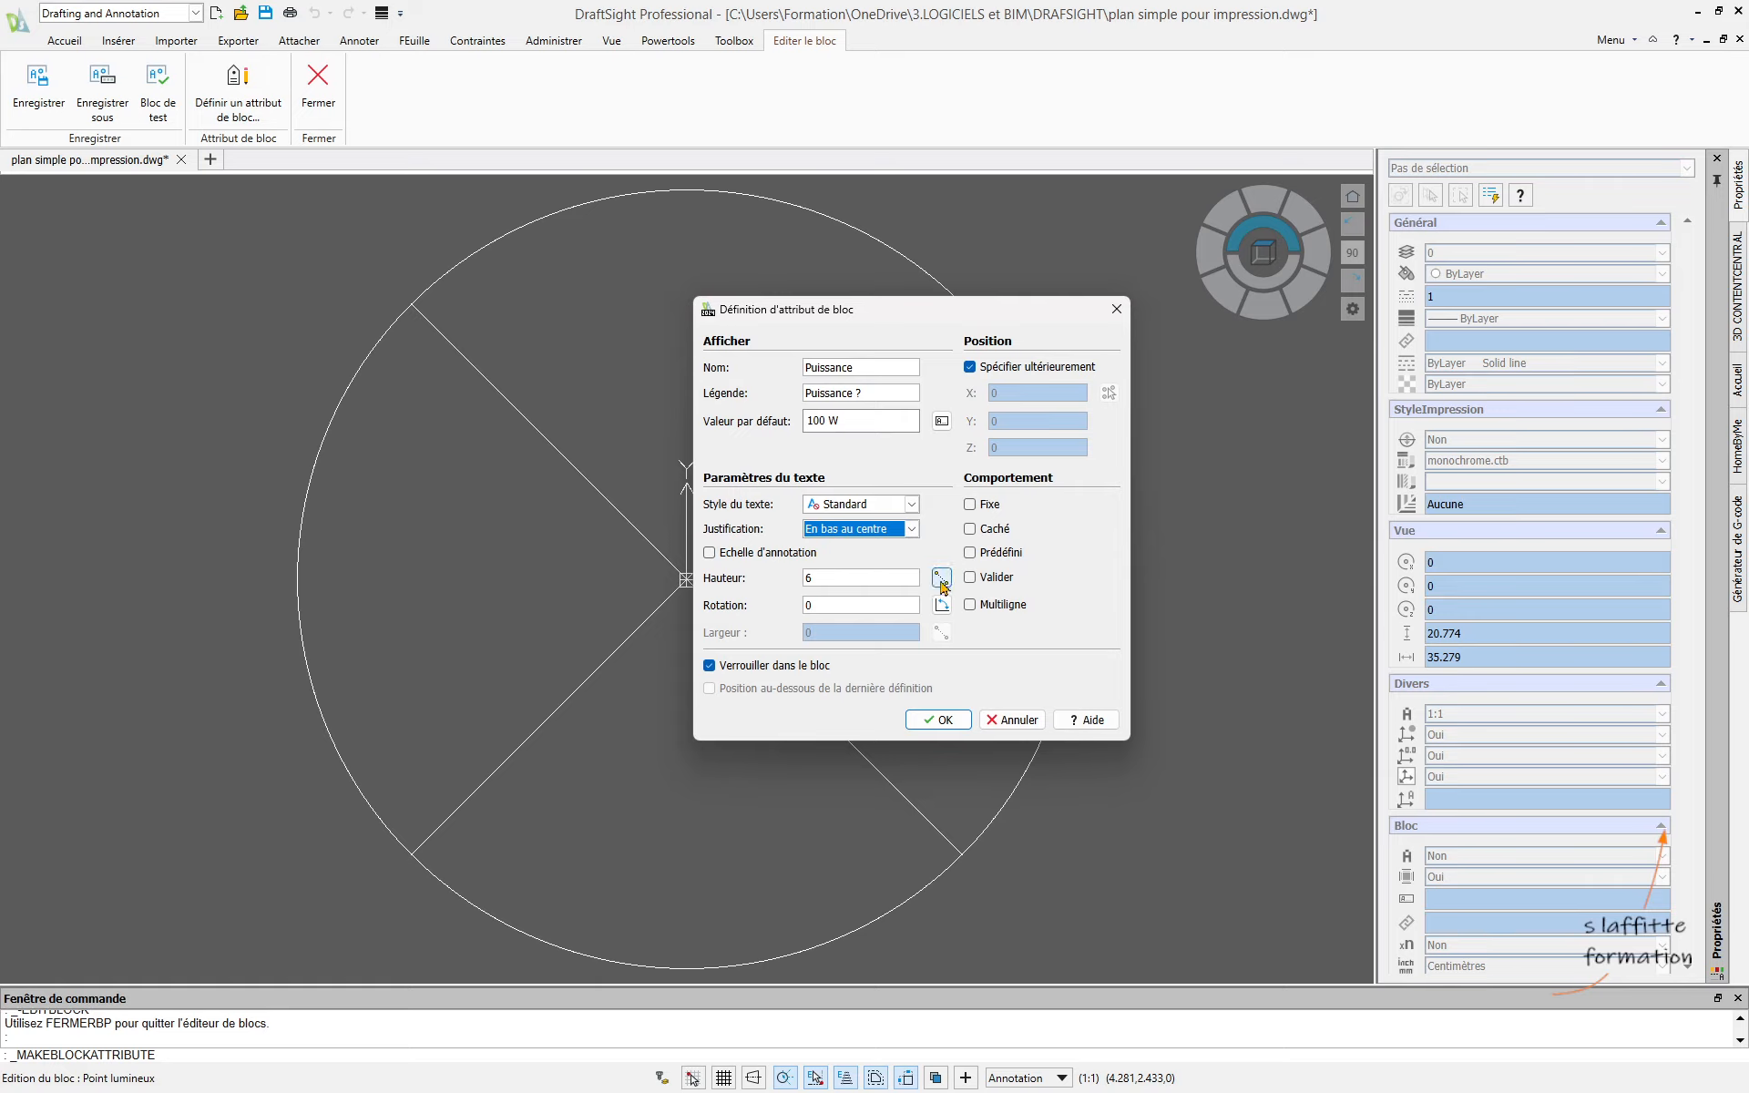
left_click(942, 584)
scroll(956, 780, "down", 2)
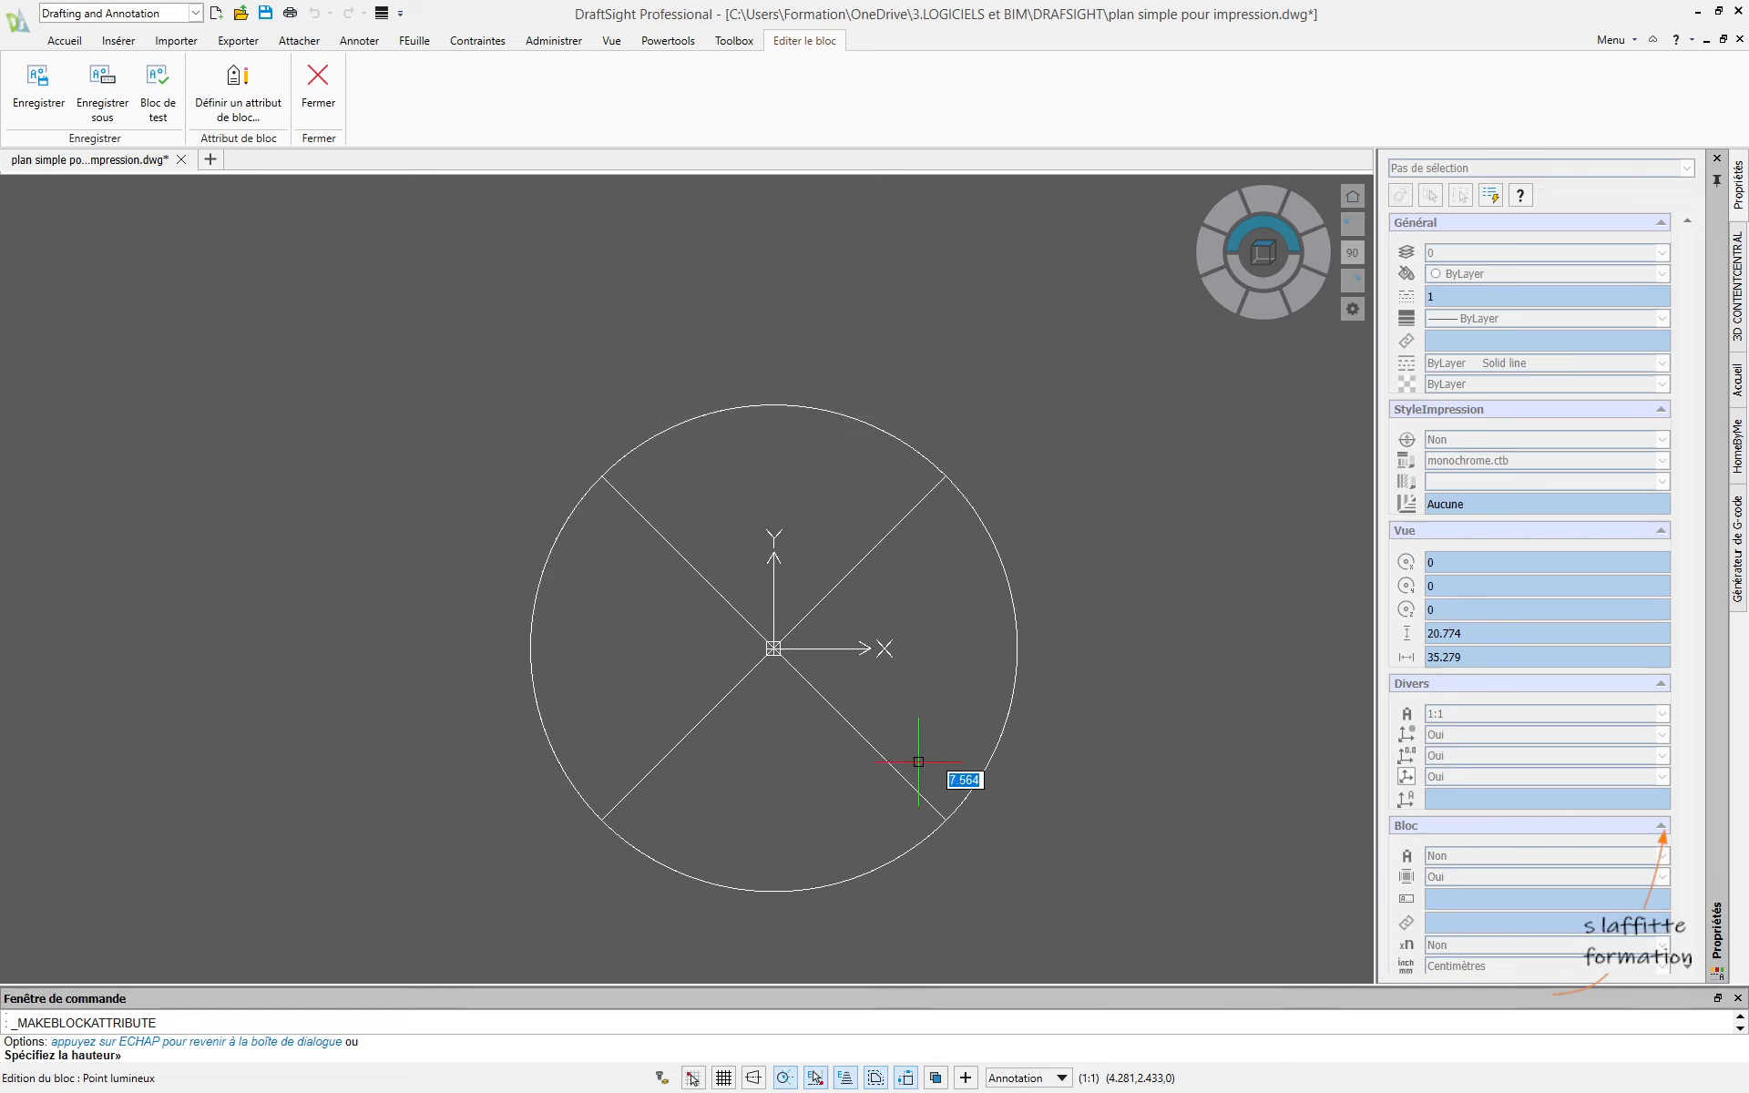
left_click(773, 404)
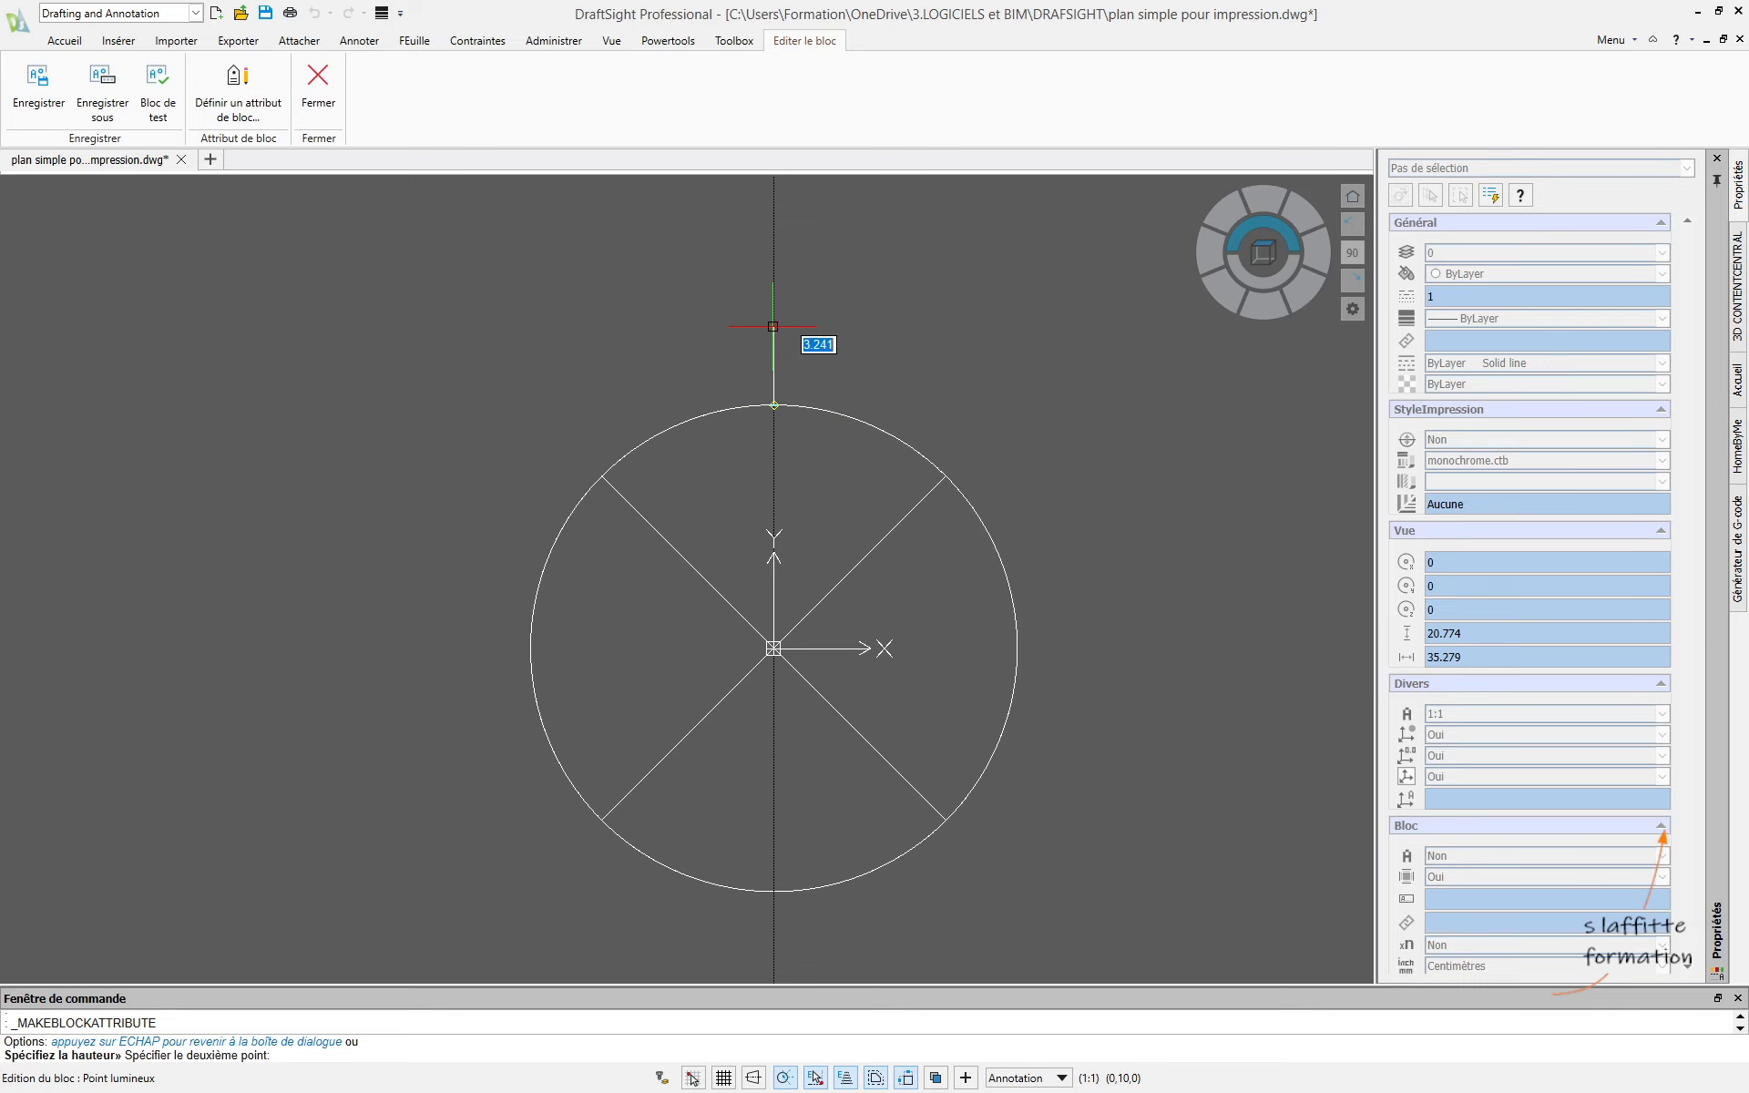
type("3")
key("Return")
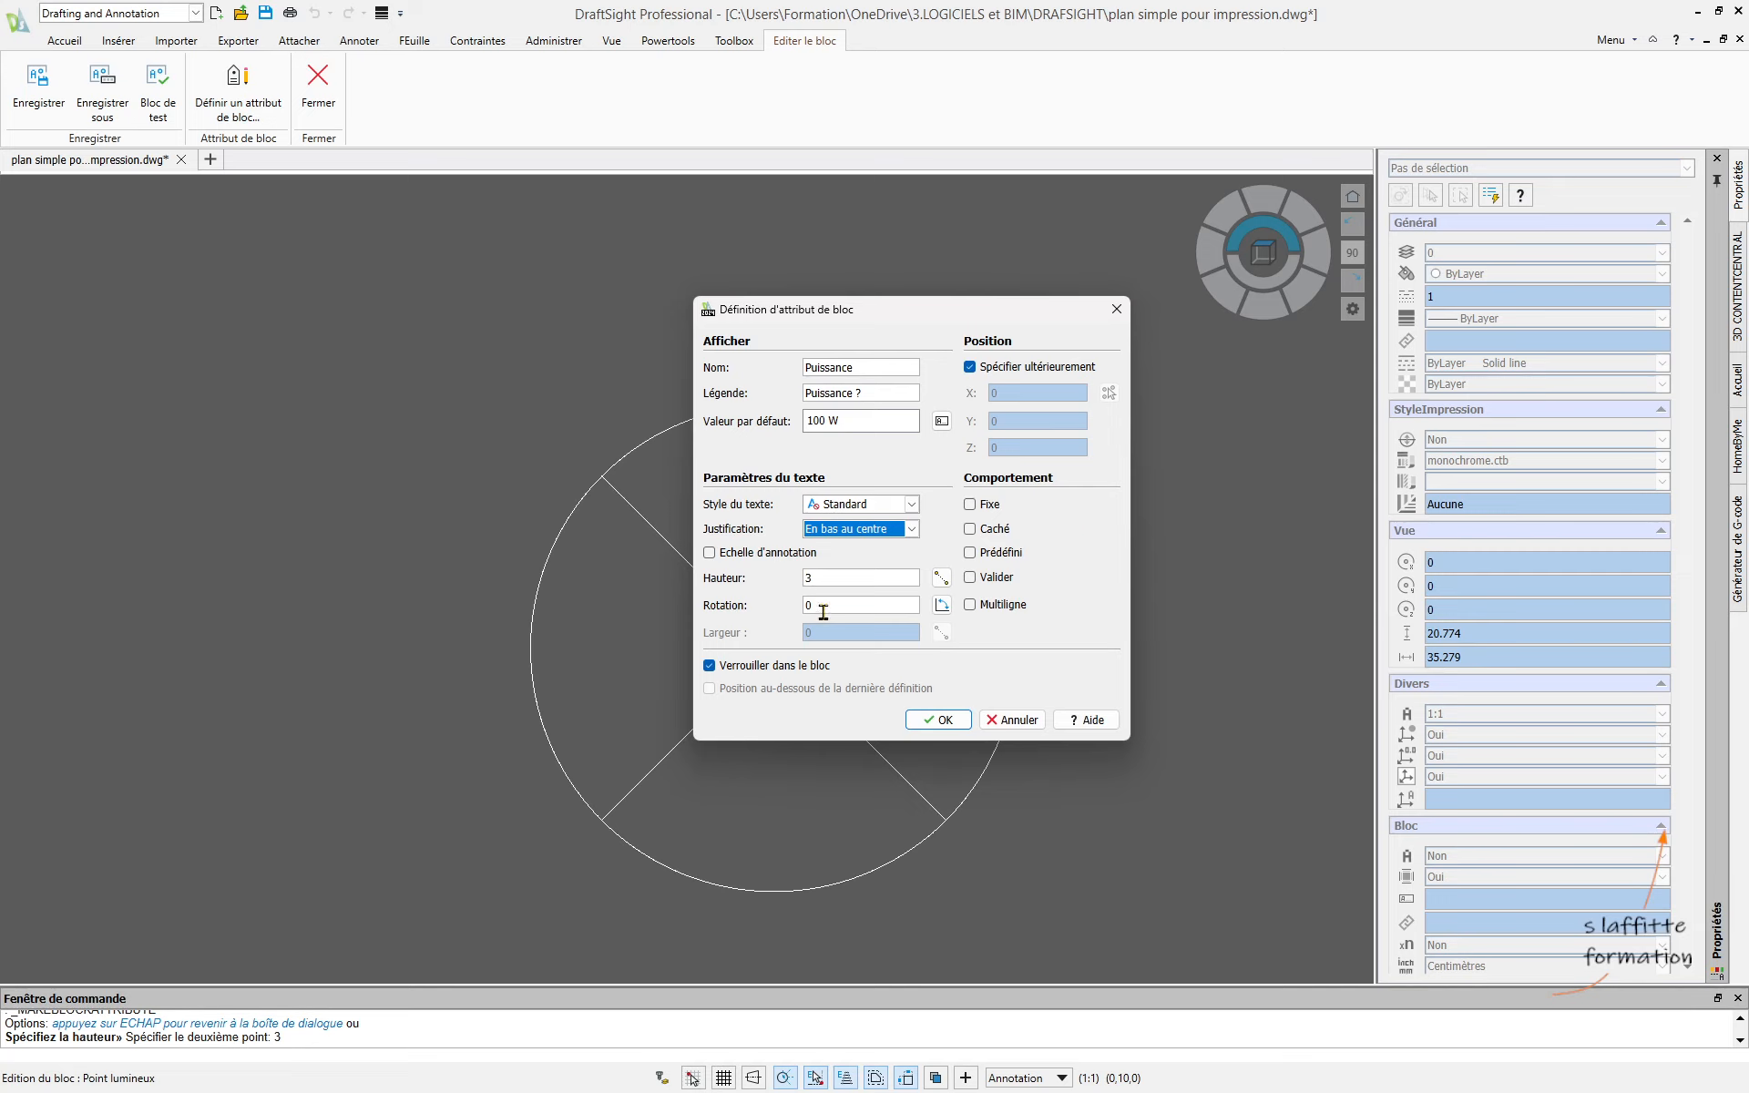
- Place the attribute at the circle's topmost point, then save the block and close the block editor
left_click(944, 719)
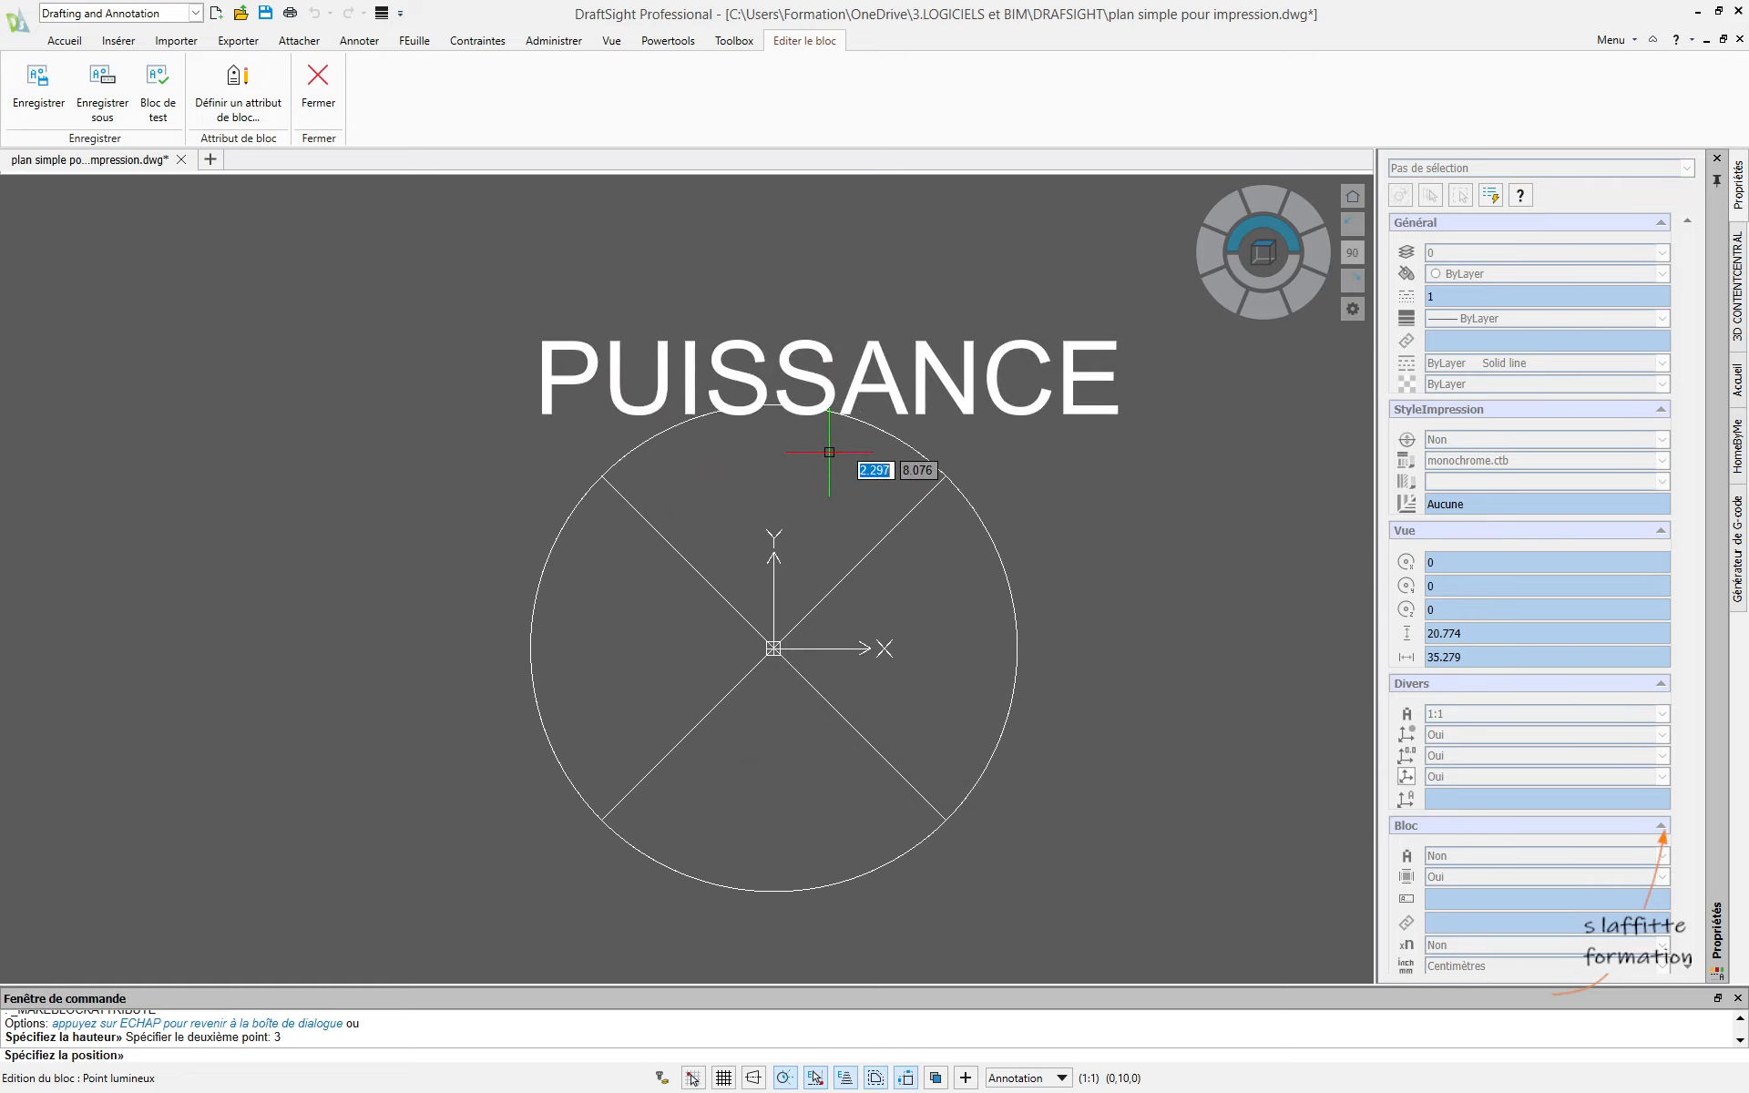
left_click(773, 406)
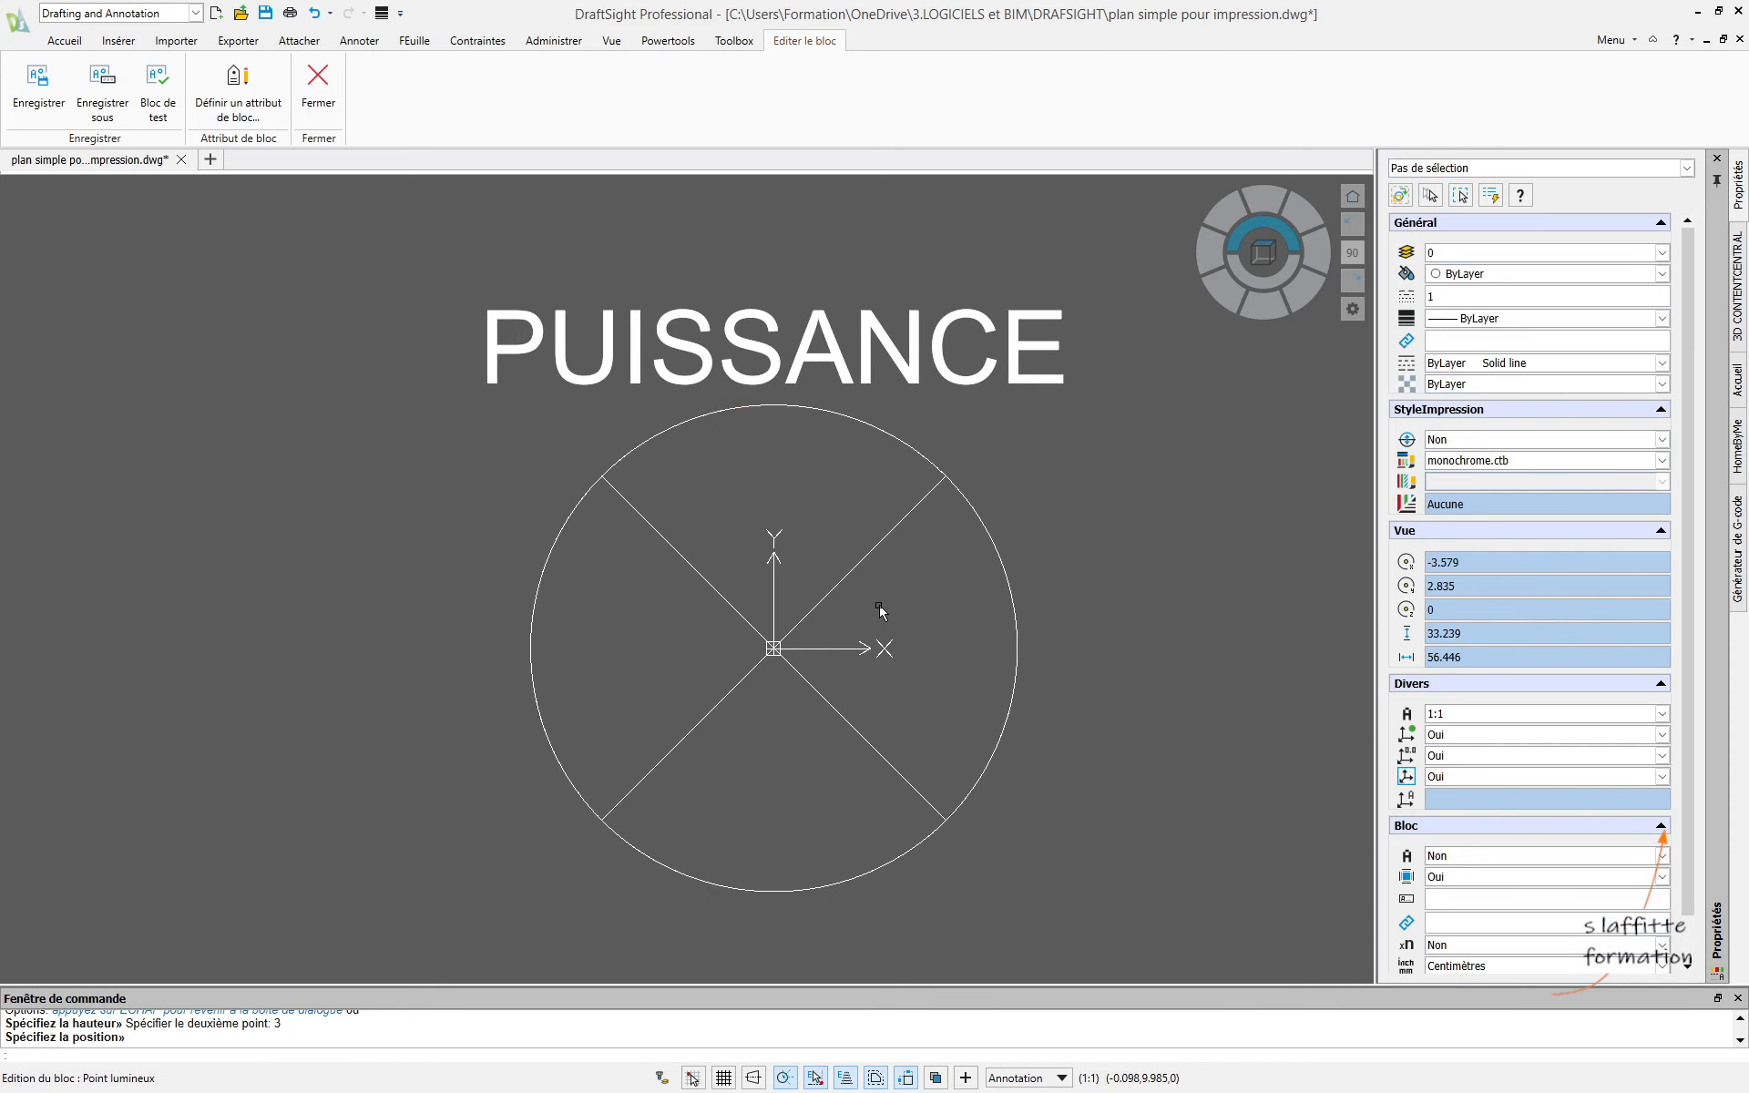
scroll(722, 617, "down", 2)
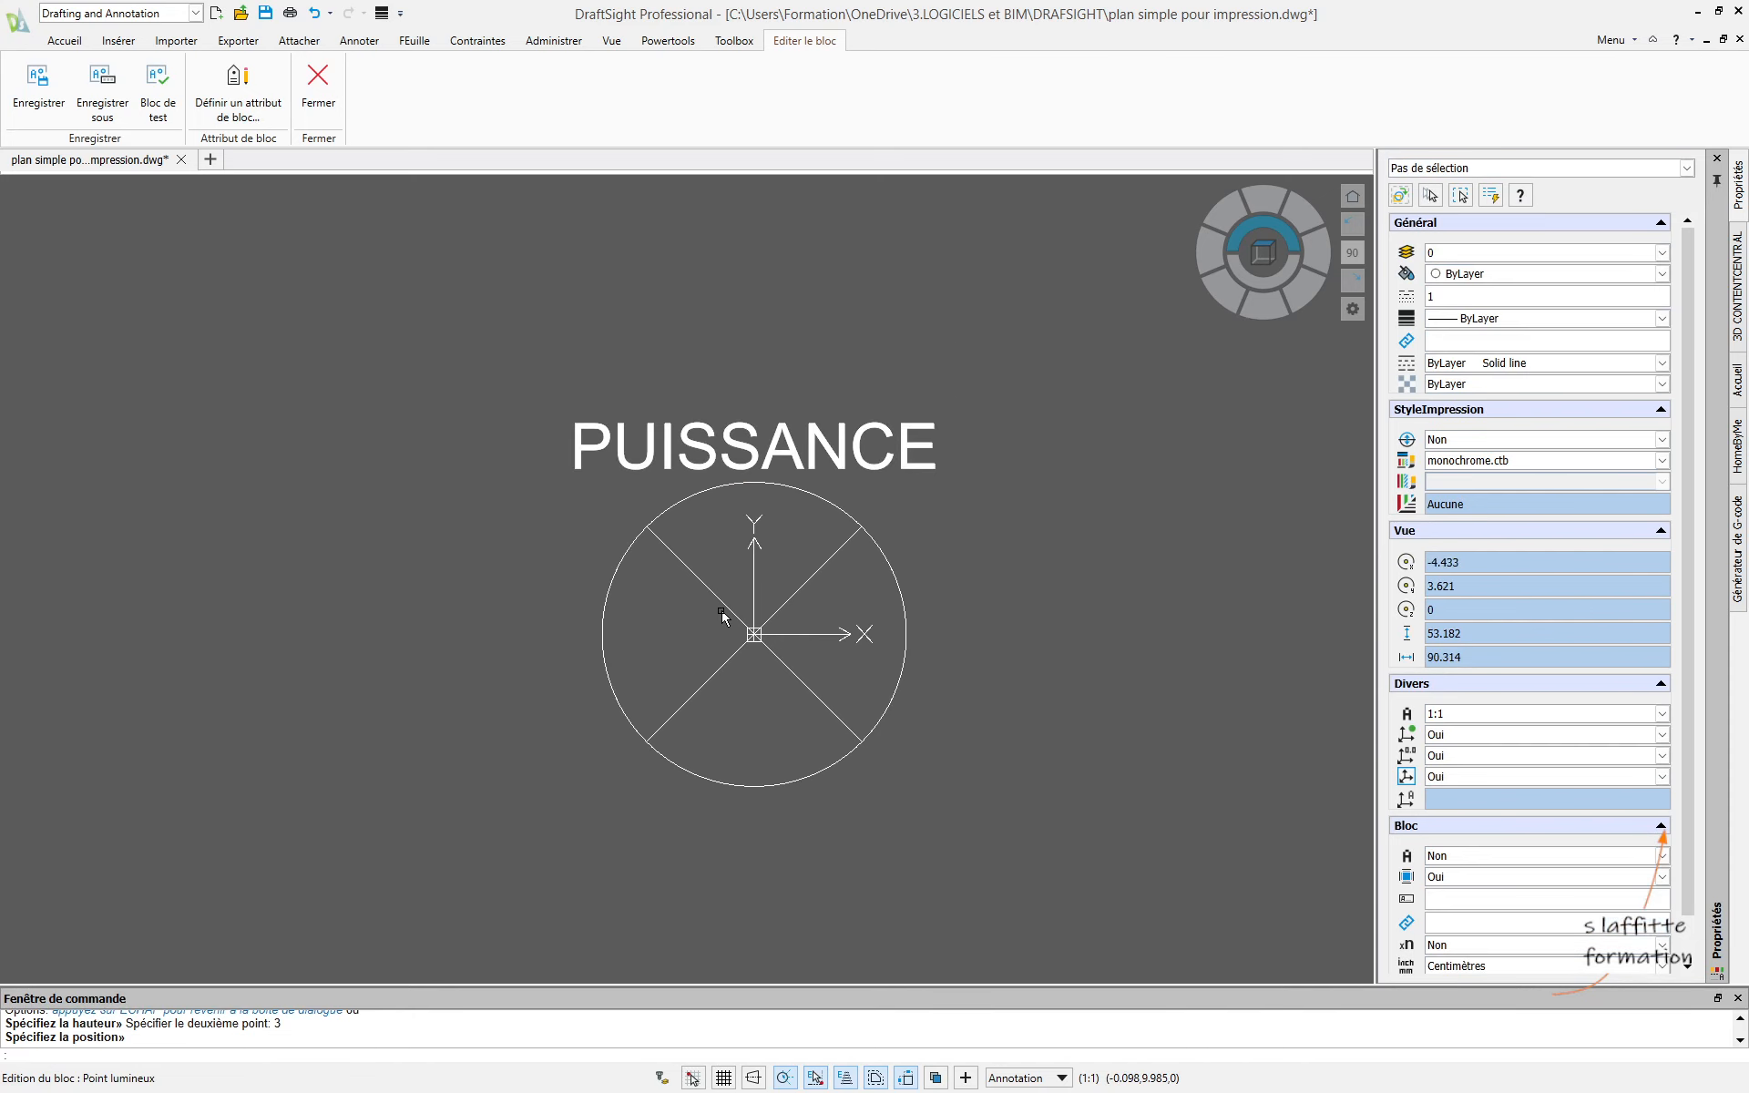
left_click(38, 87)
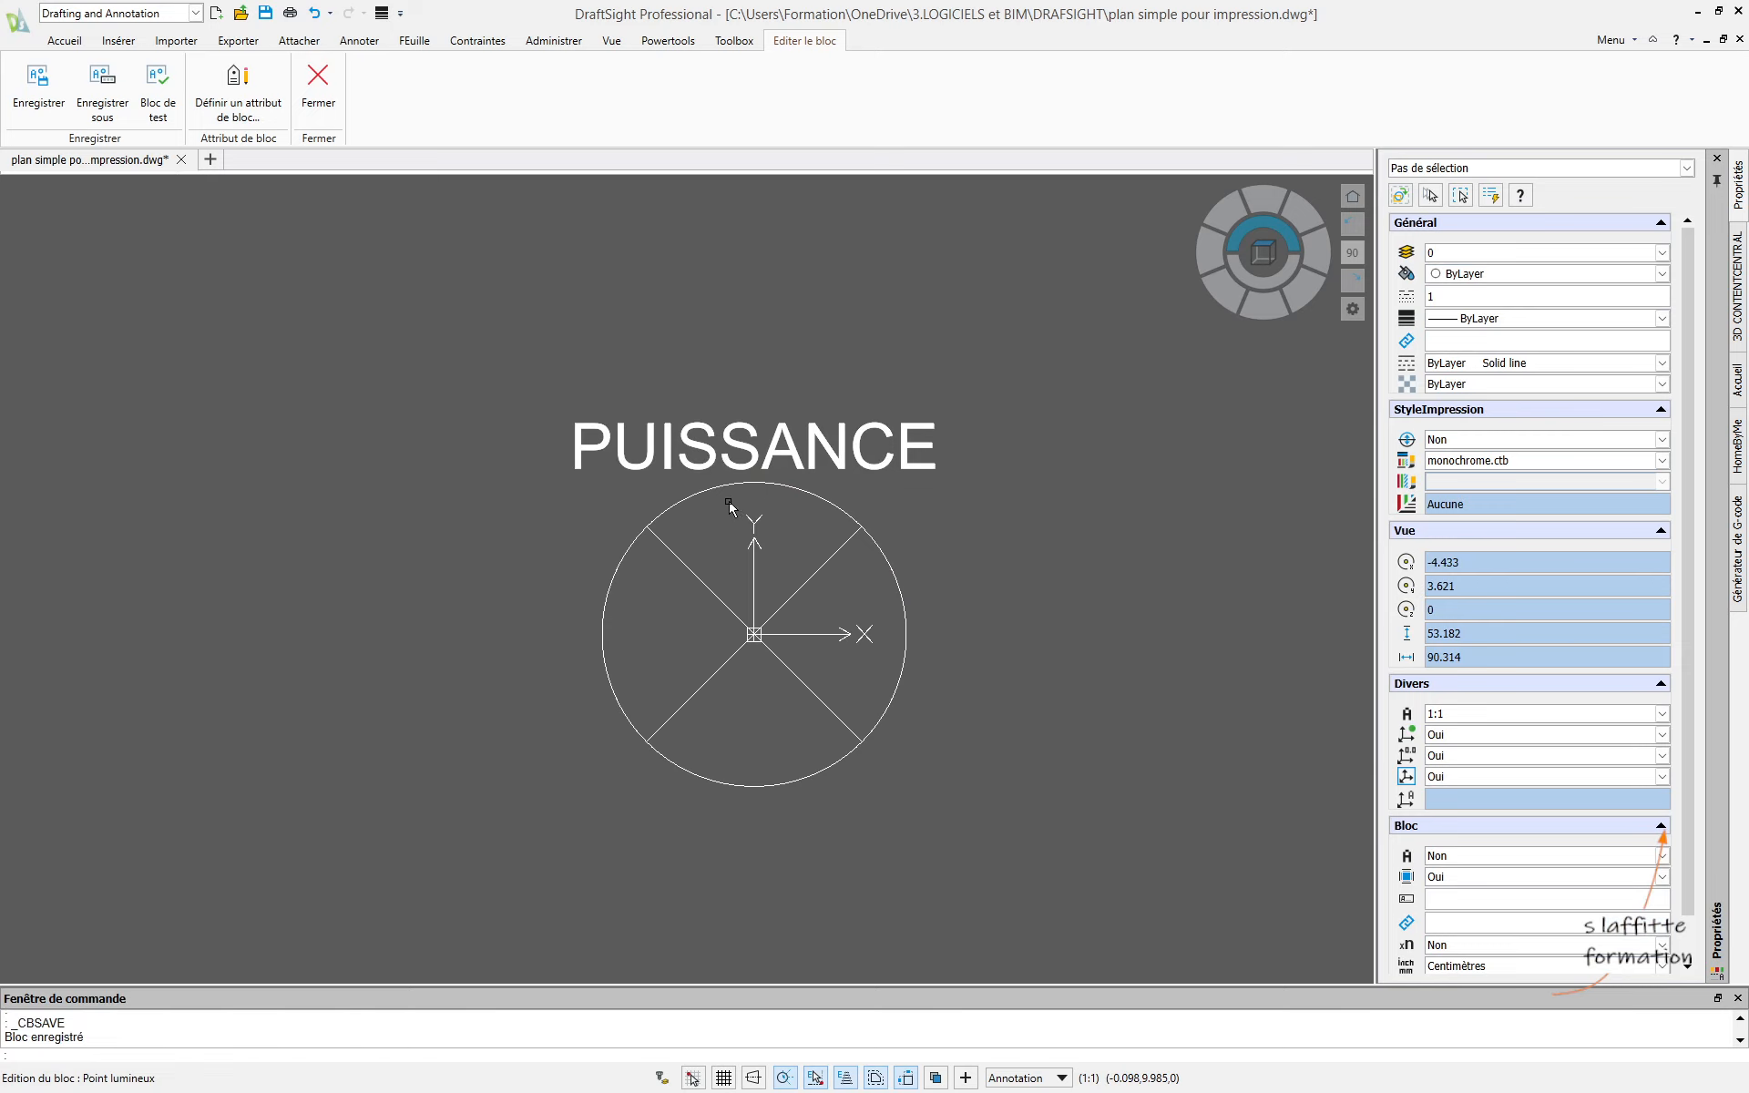
left_click(318, 84)
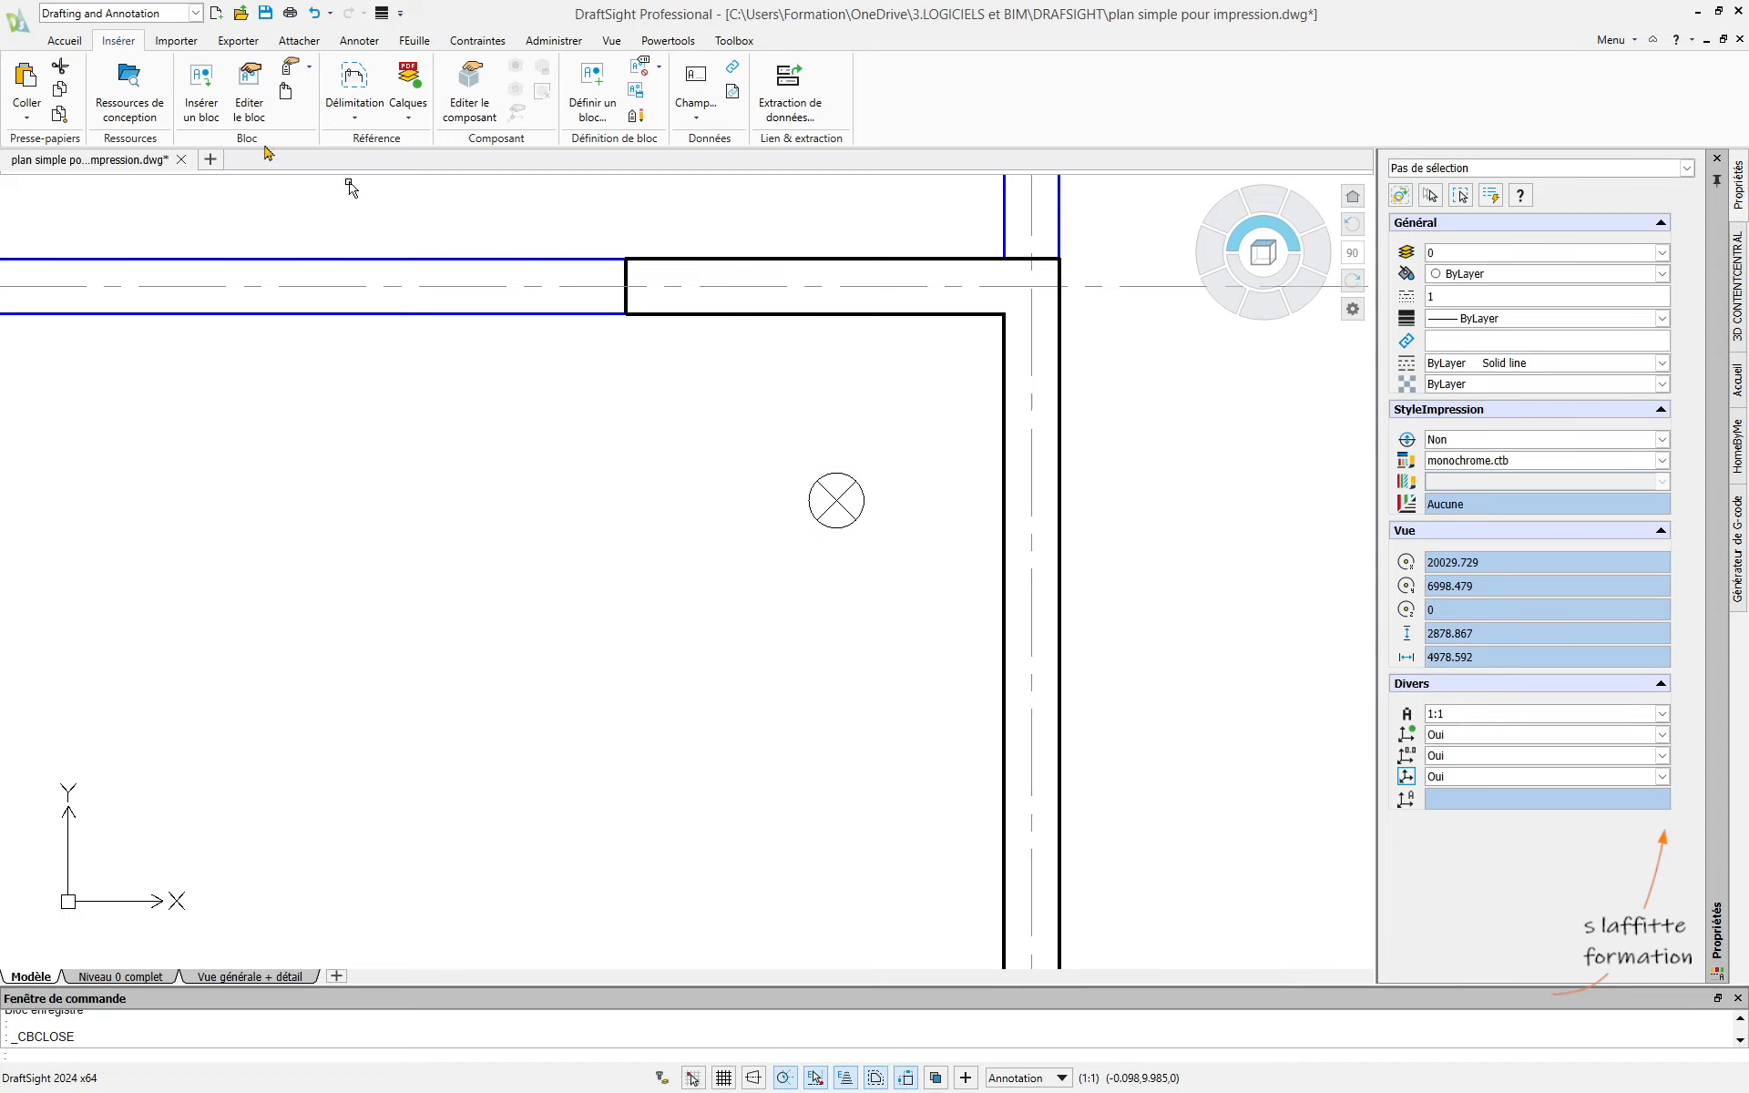
- Insert the Point lumineux block to the left of the existing light symbol with 50 as its Puissance value
left_click(202, 91)
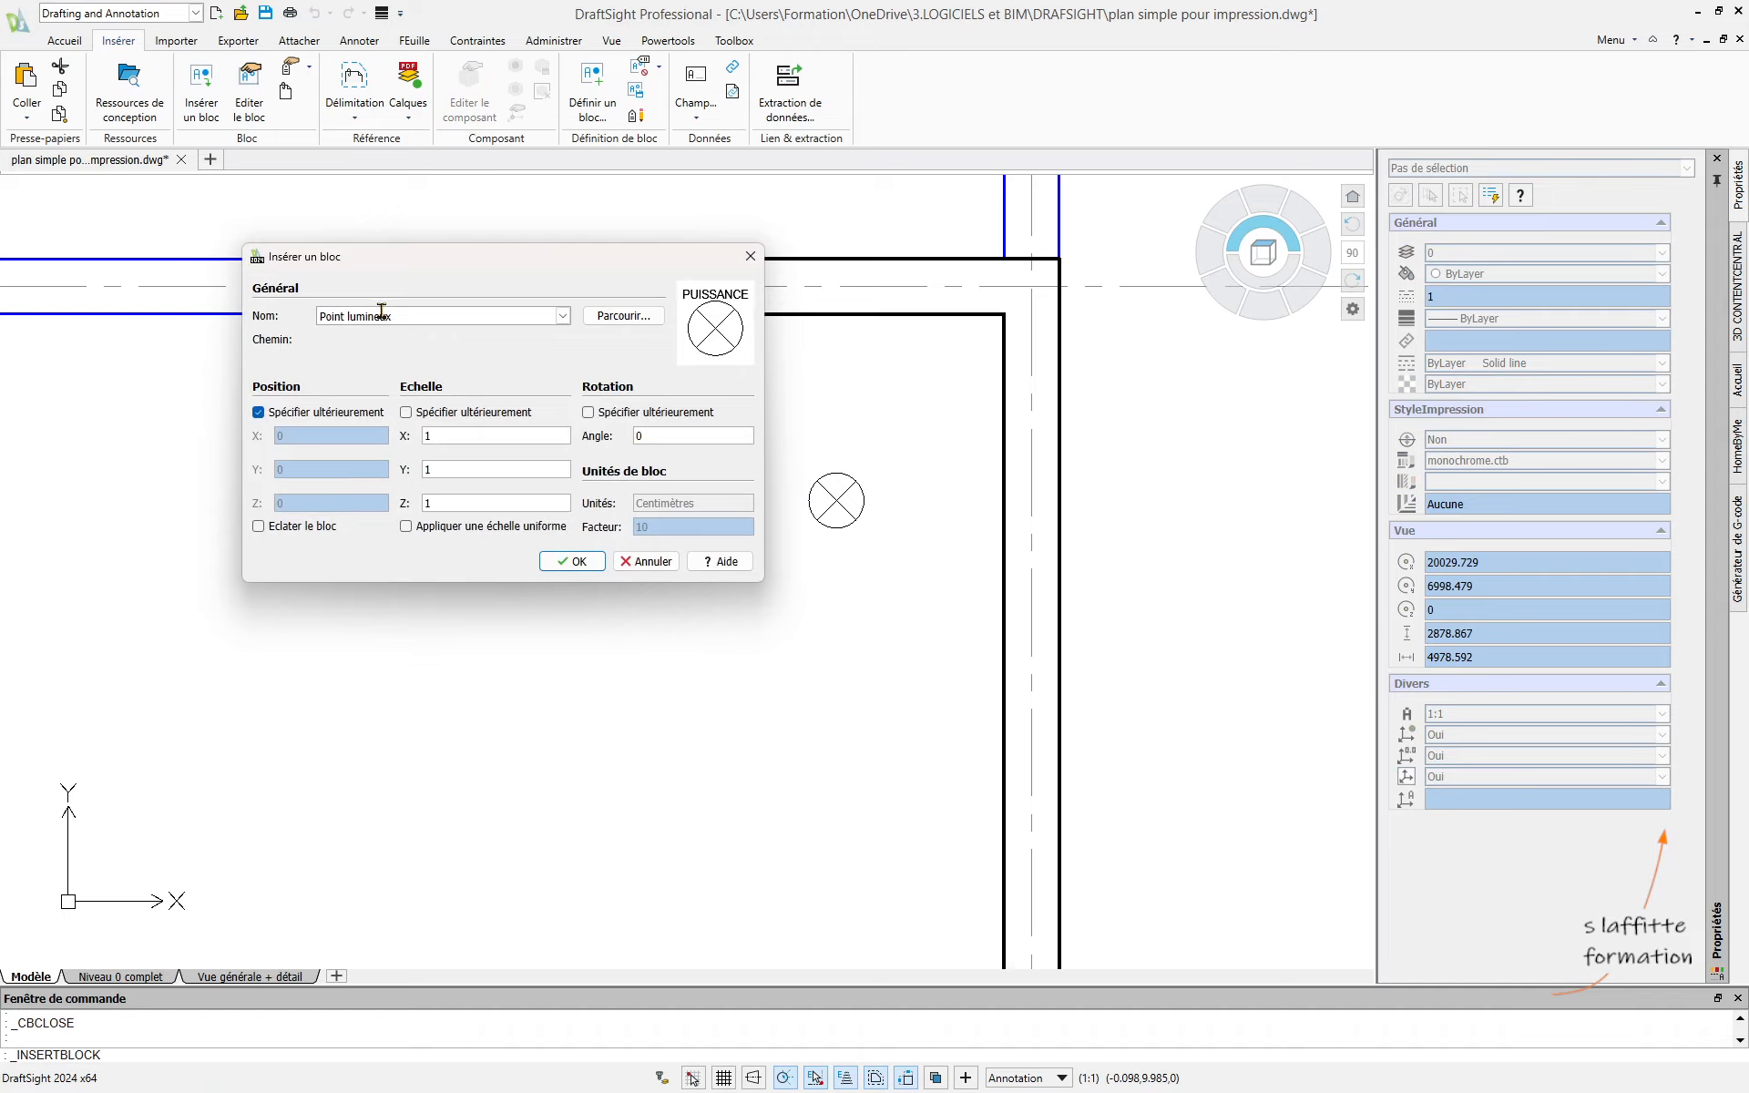
left_click(572, 561)
scroll(943, 418, "down", 2)
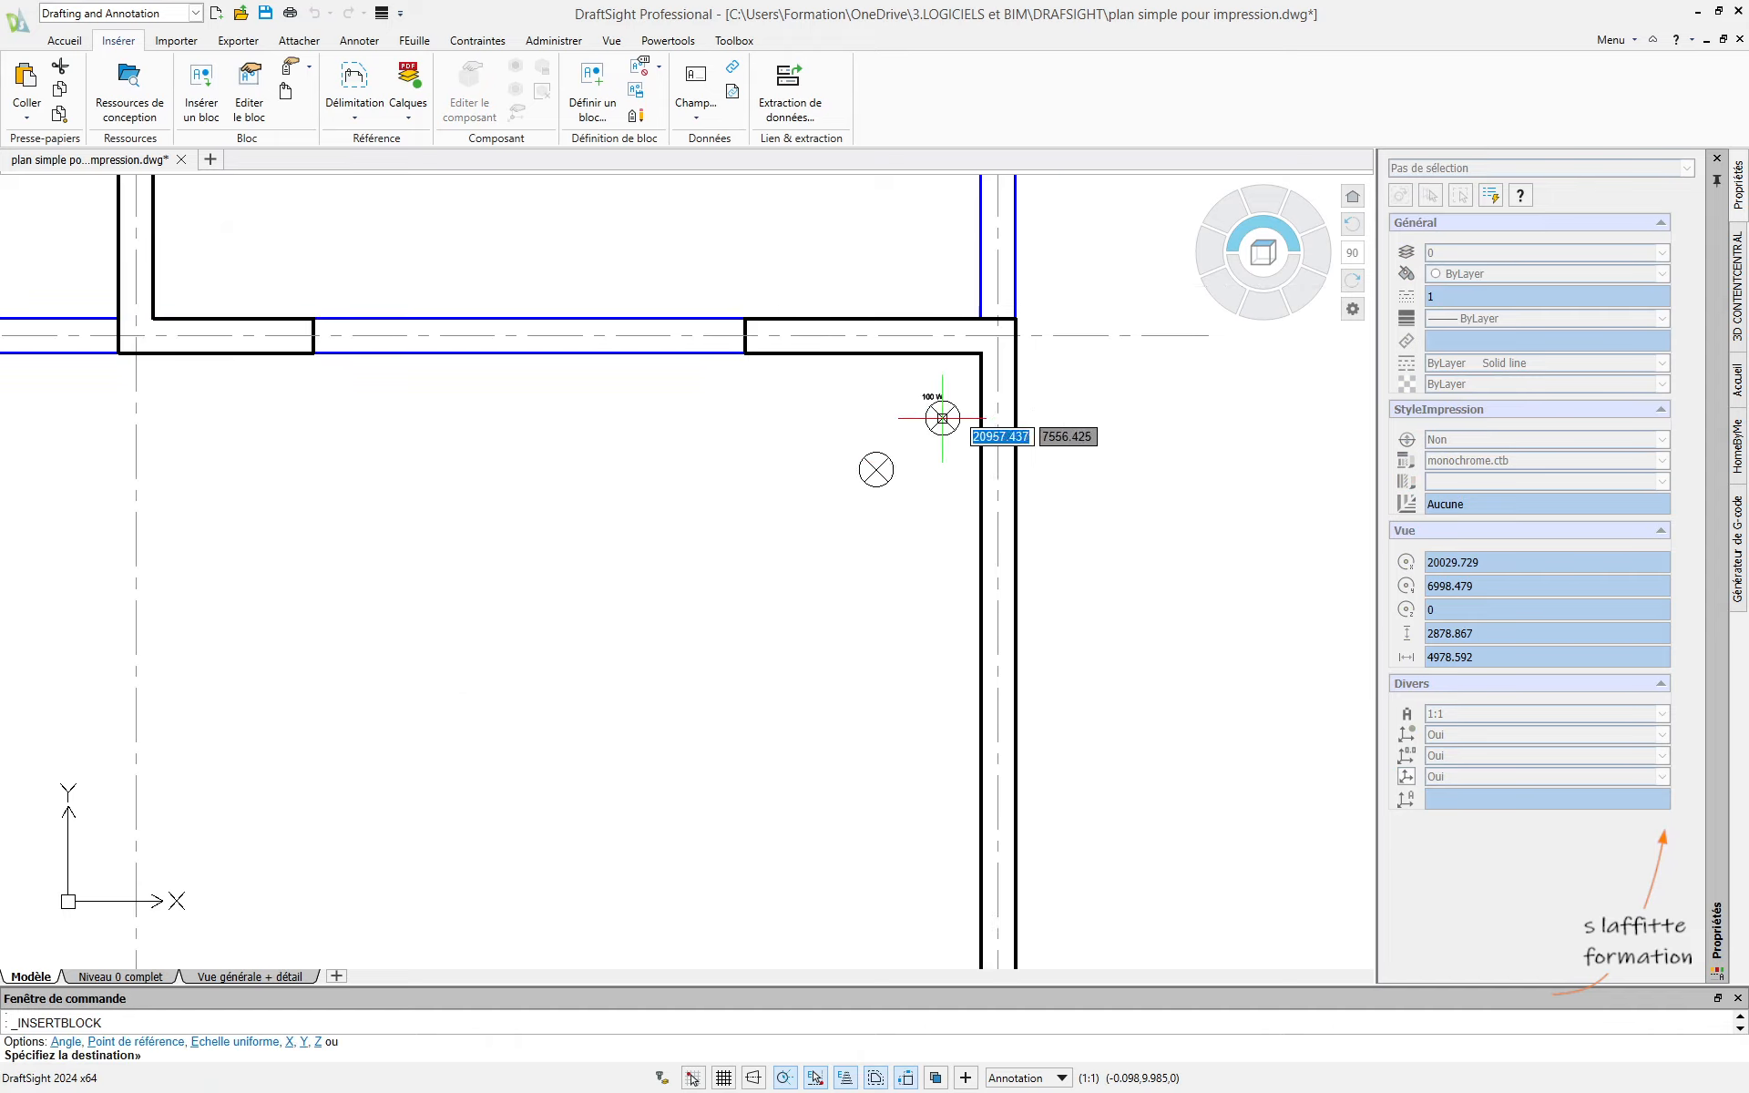
scroll(799, 473, "up", 3)
left_click(782, 469)
scroll(770, 411, "up", 2)
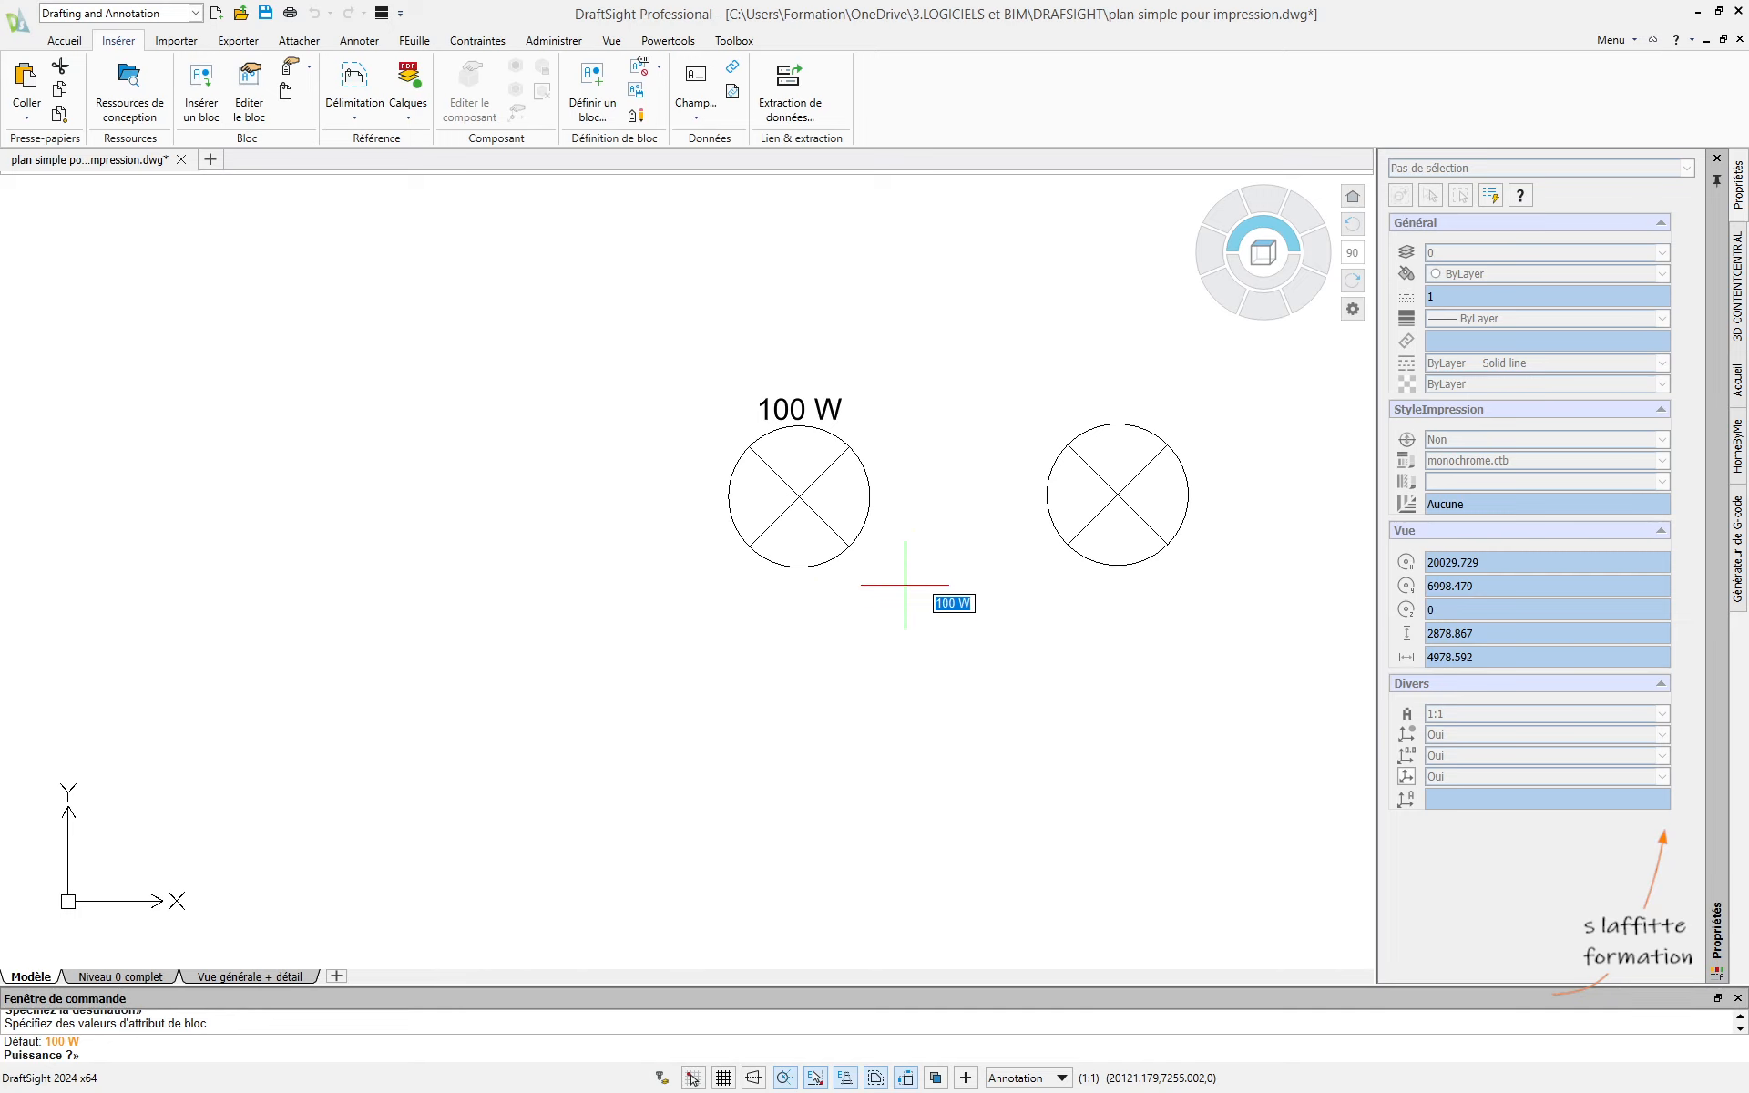
type("50")
key("Return")
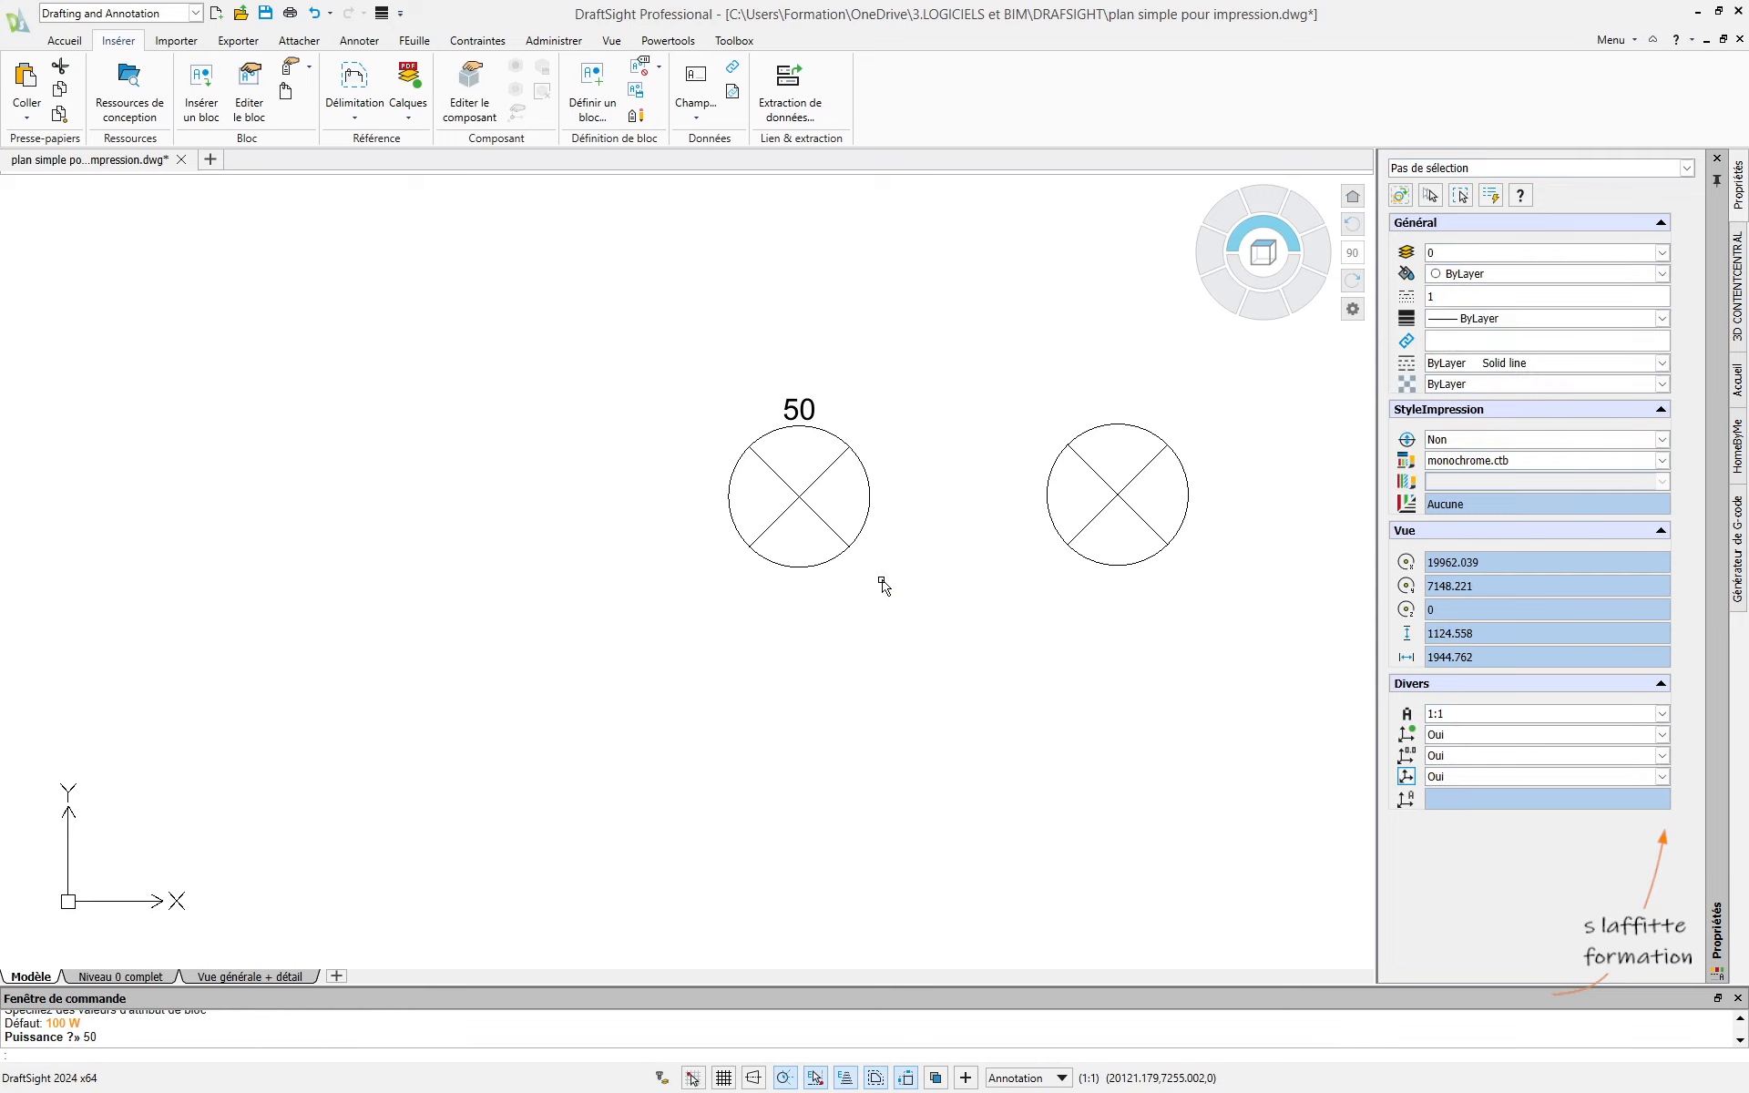
- Insert another Point lumineux block to the left of the 50 light, accepting the default power of 100 W
key("Return")
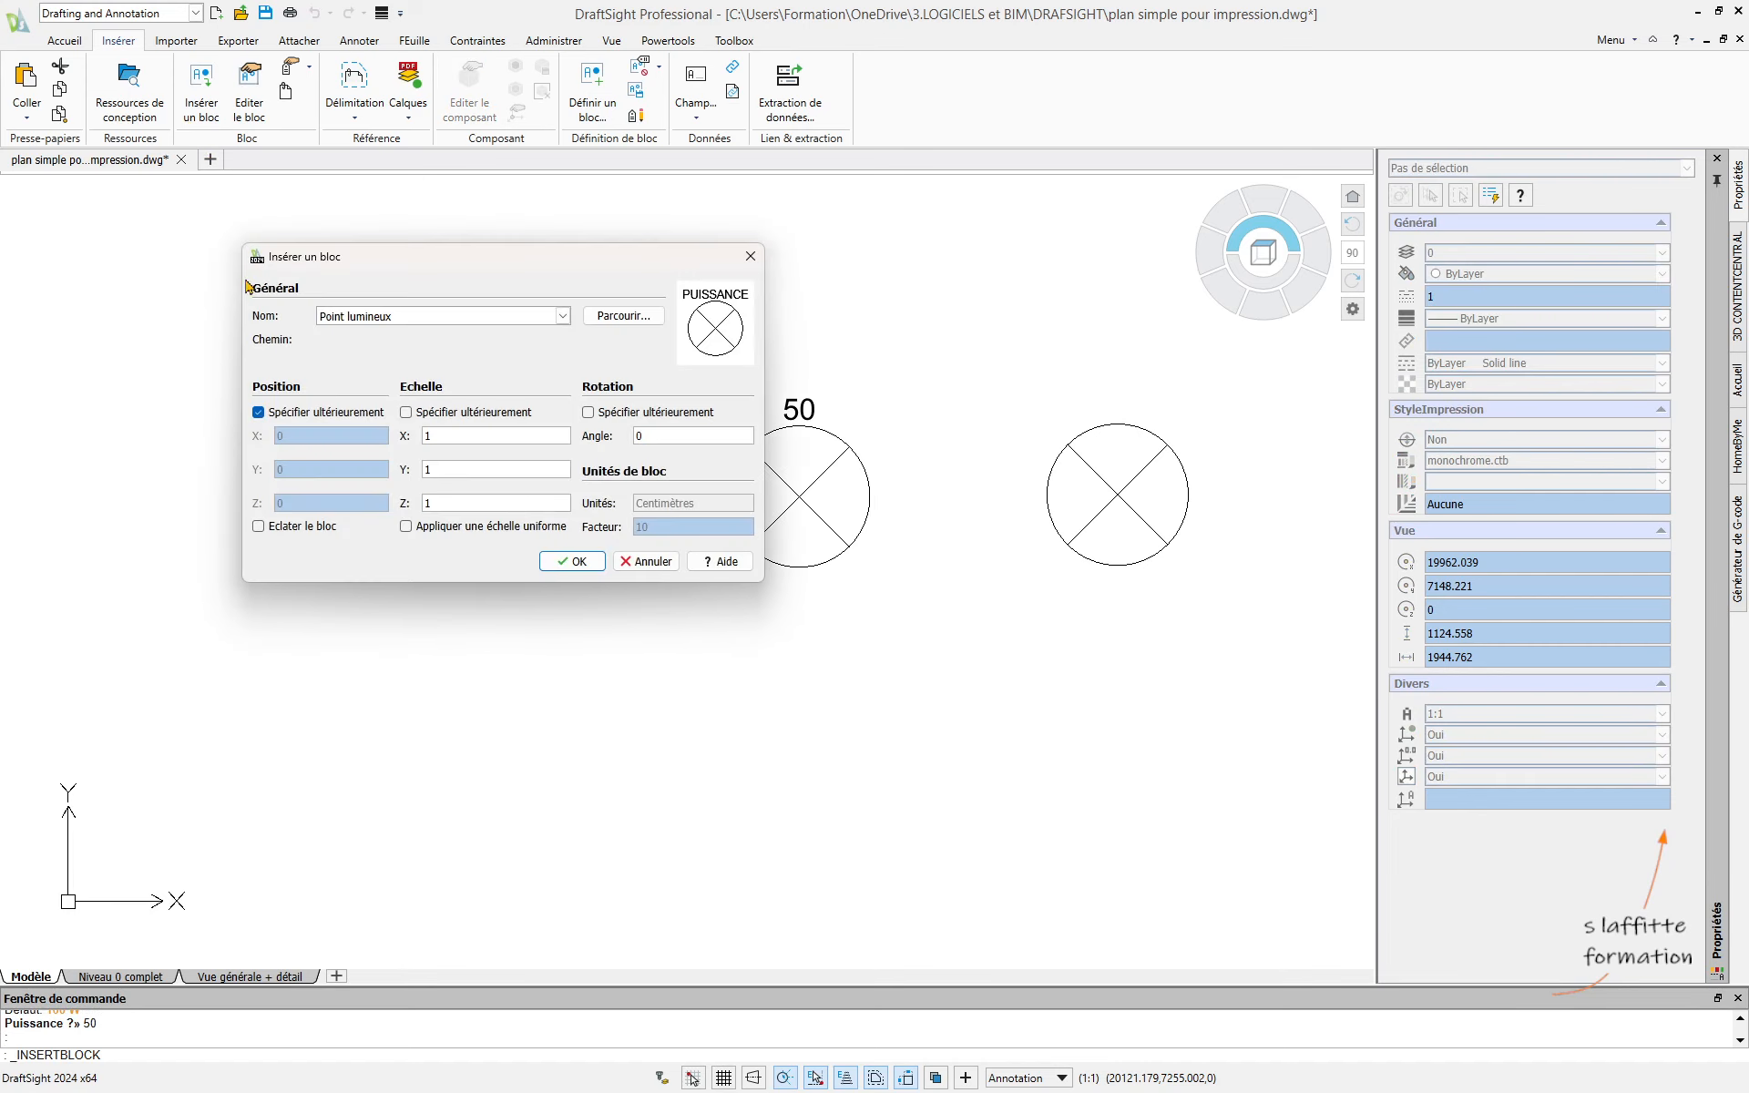
left_click(562, 552)
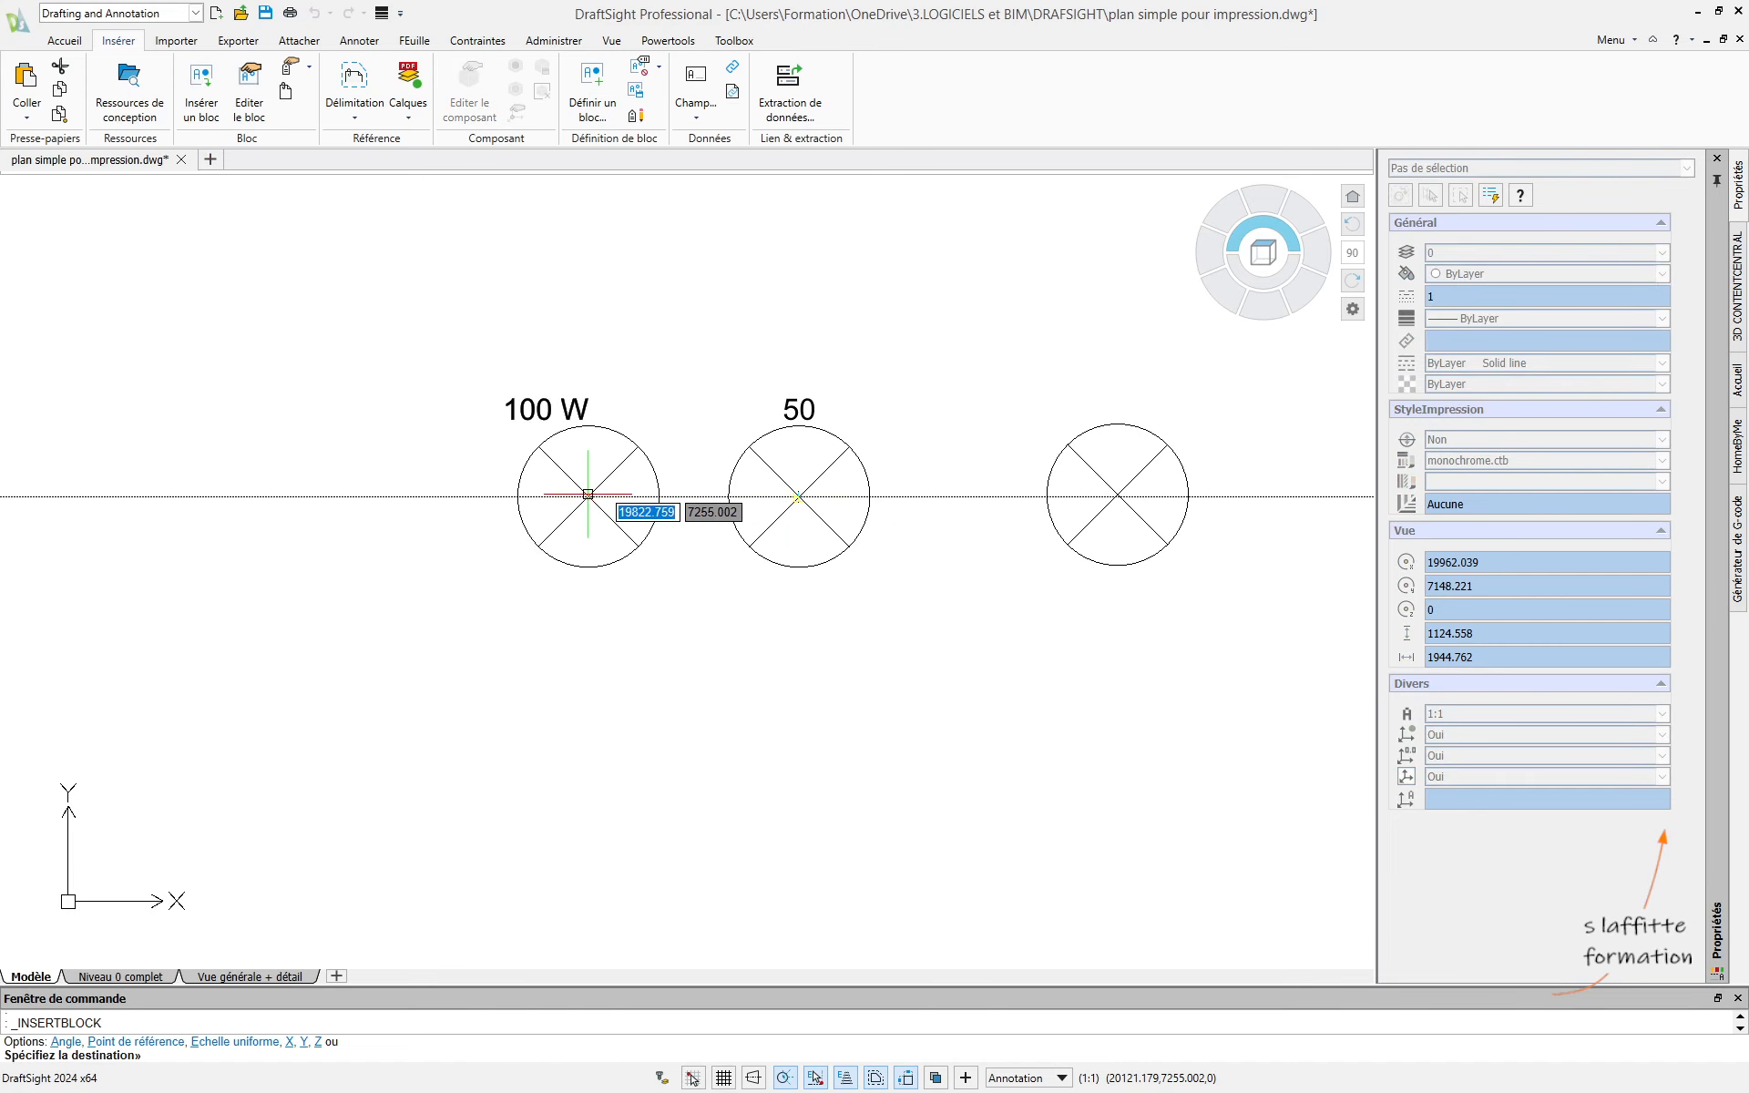
left_click(565, 493)
key("Return")
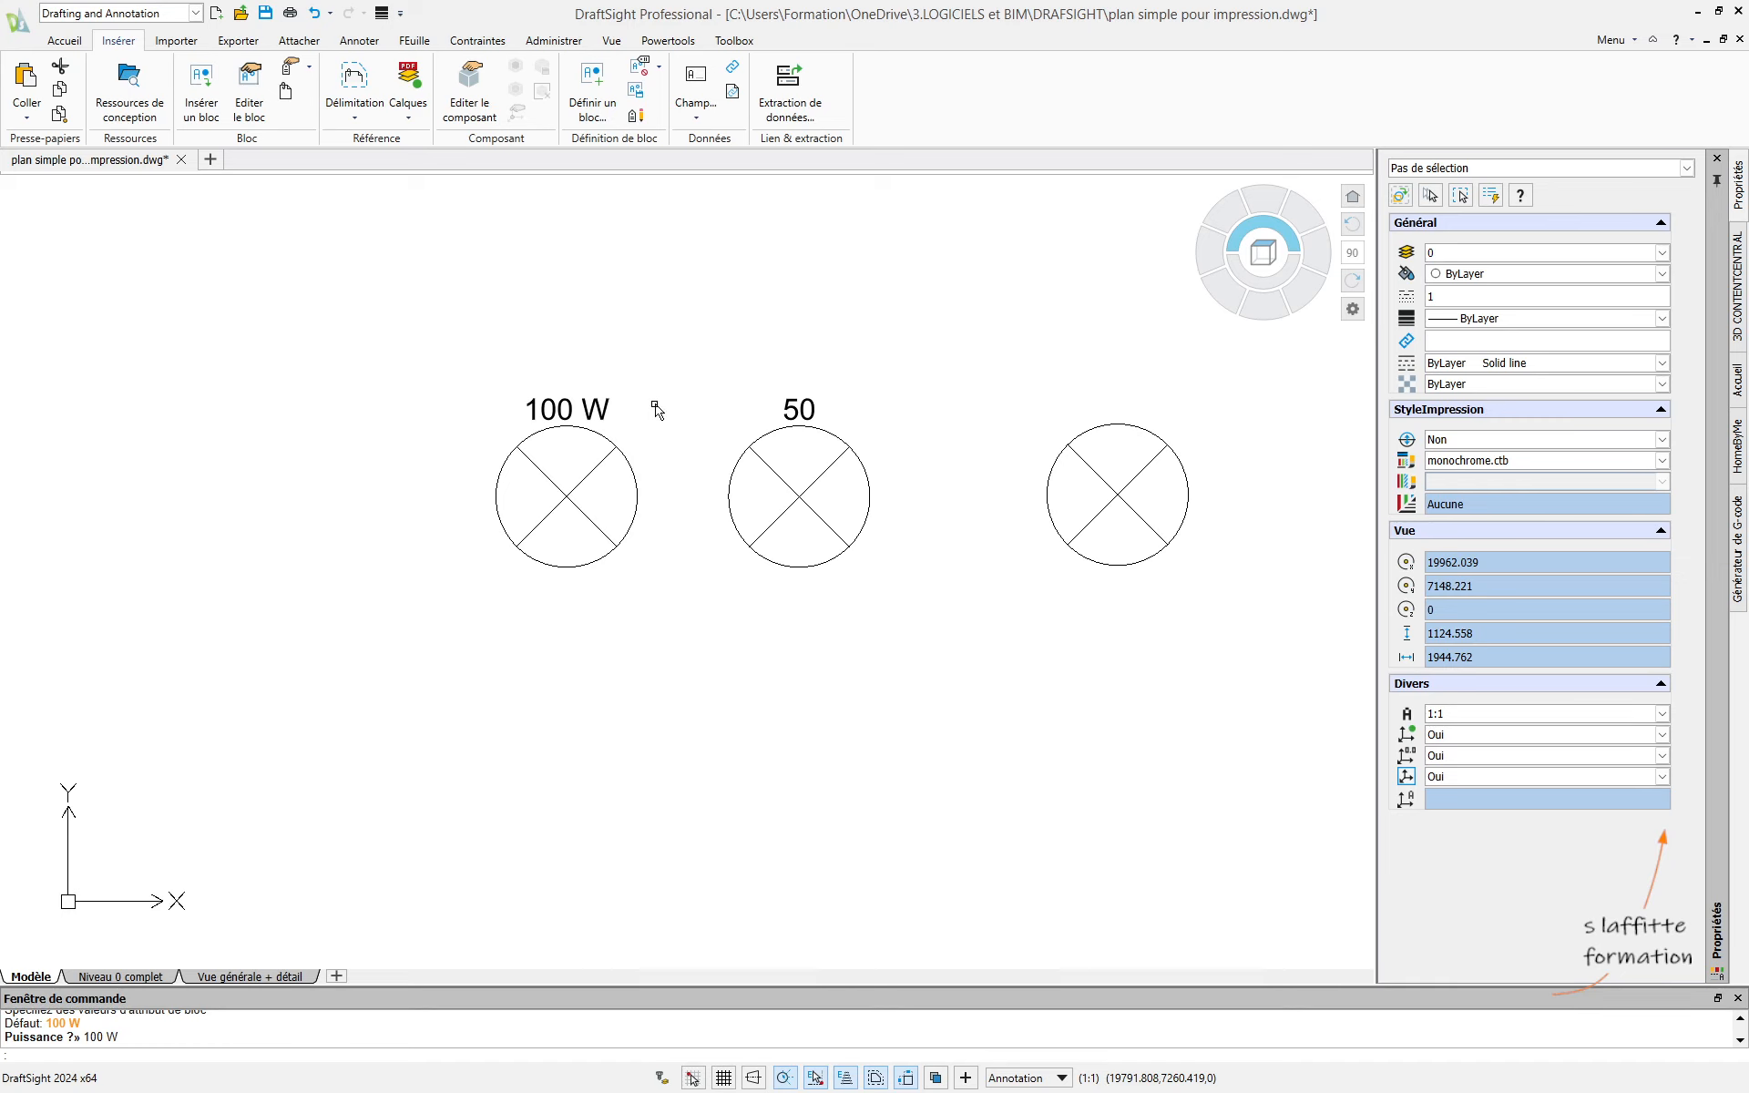
- Change the PUISSANCE attribute value of the light marked 50 to 50 W
middle_click_drag(720, 490, 811, 538)
scroll(789, 528, "up", 2)
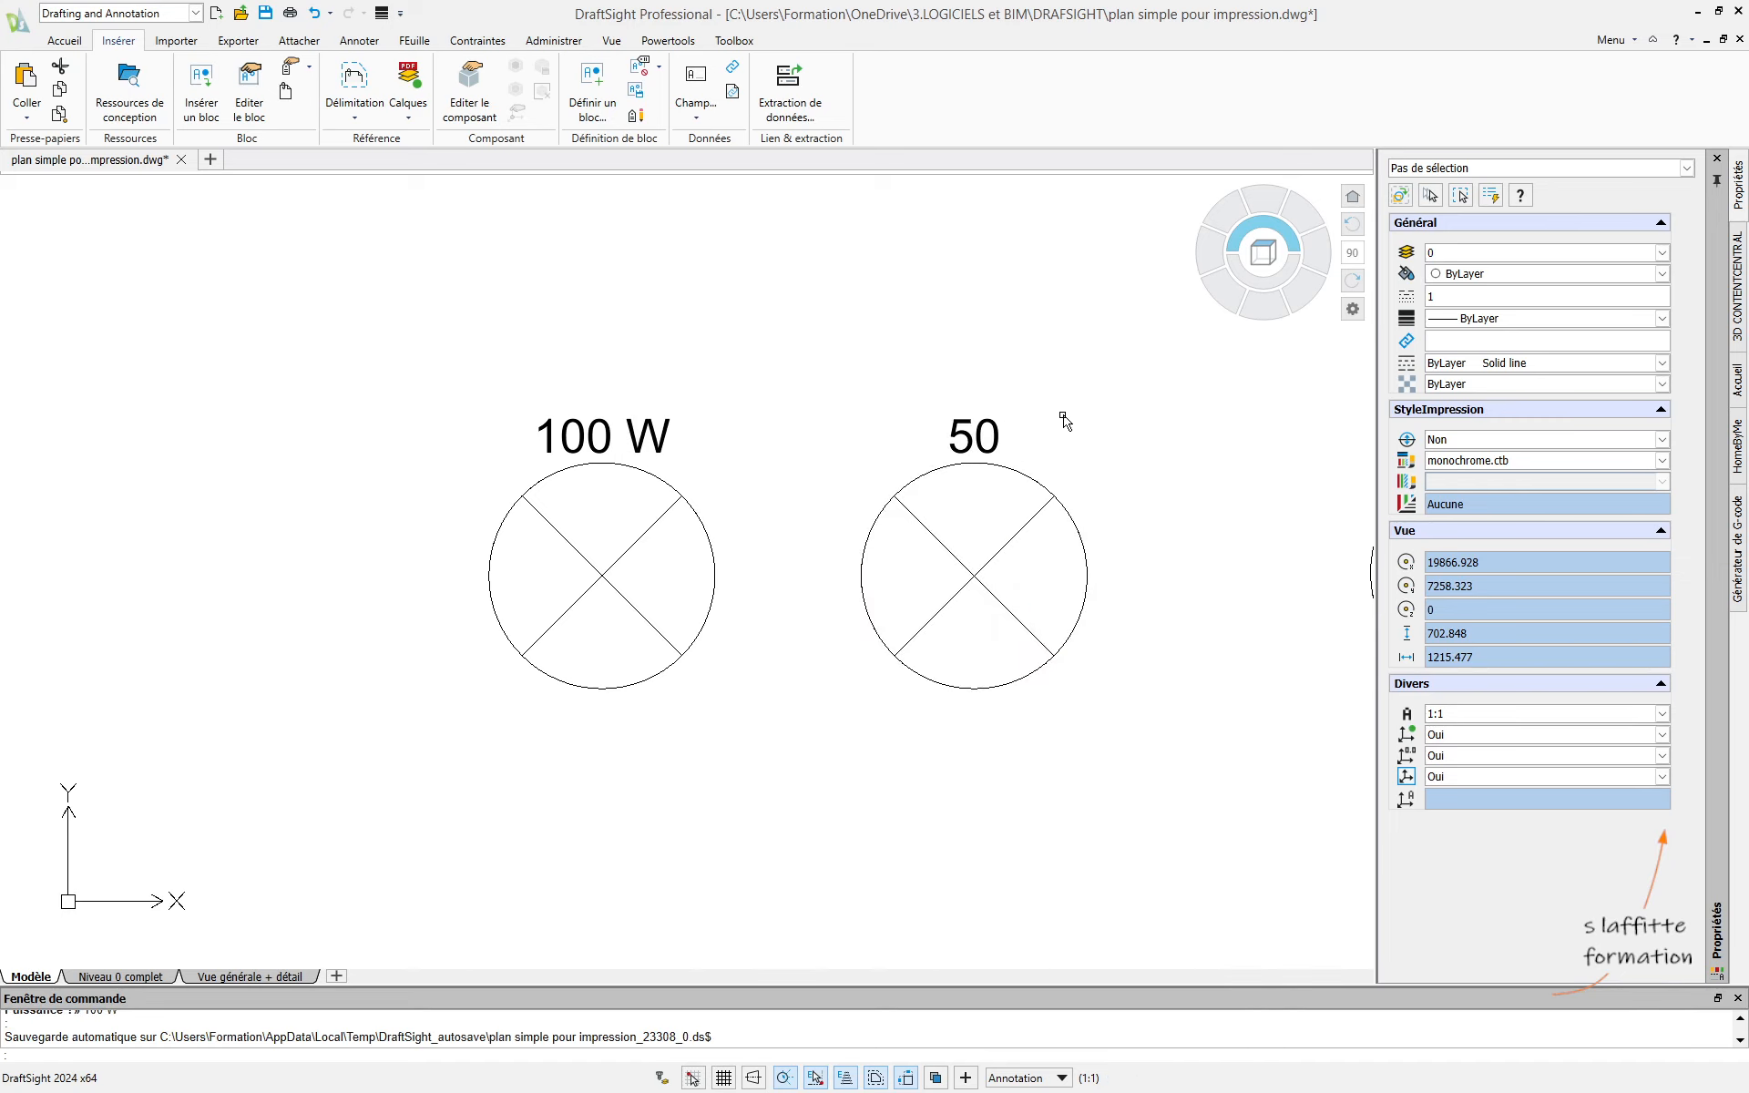
double_click(993, 441)
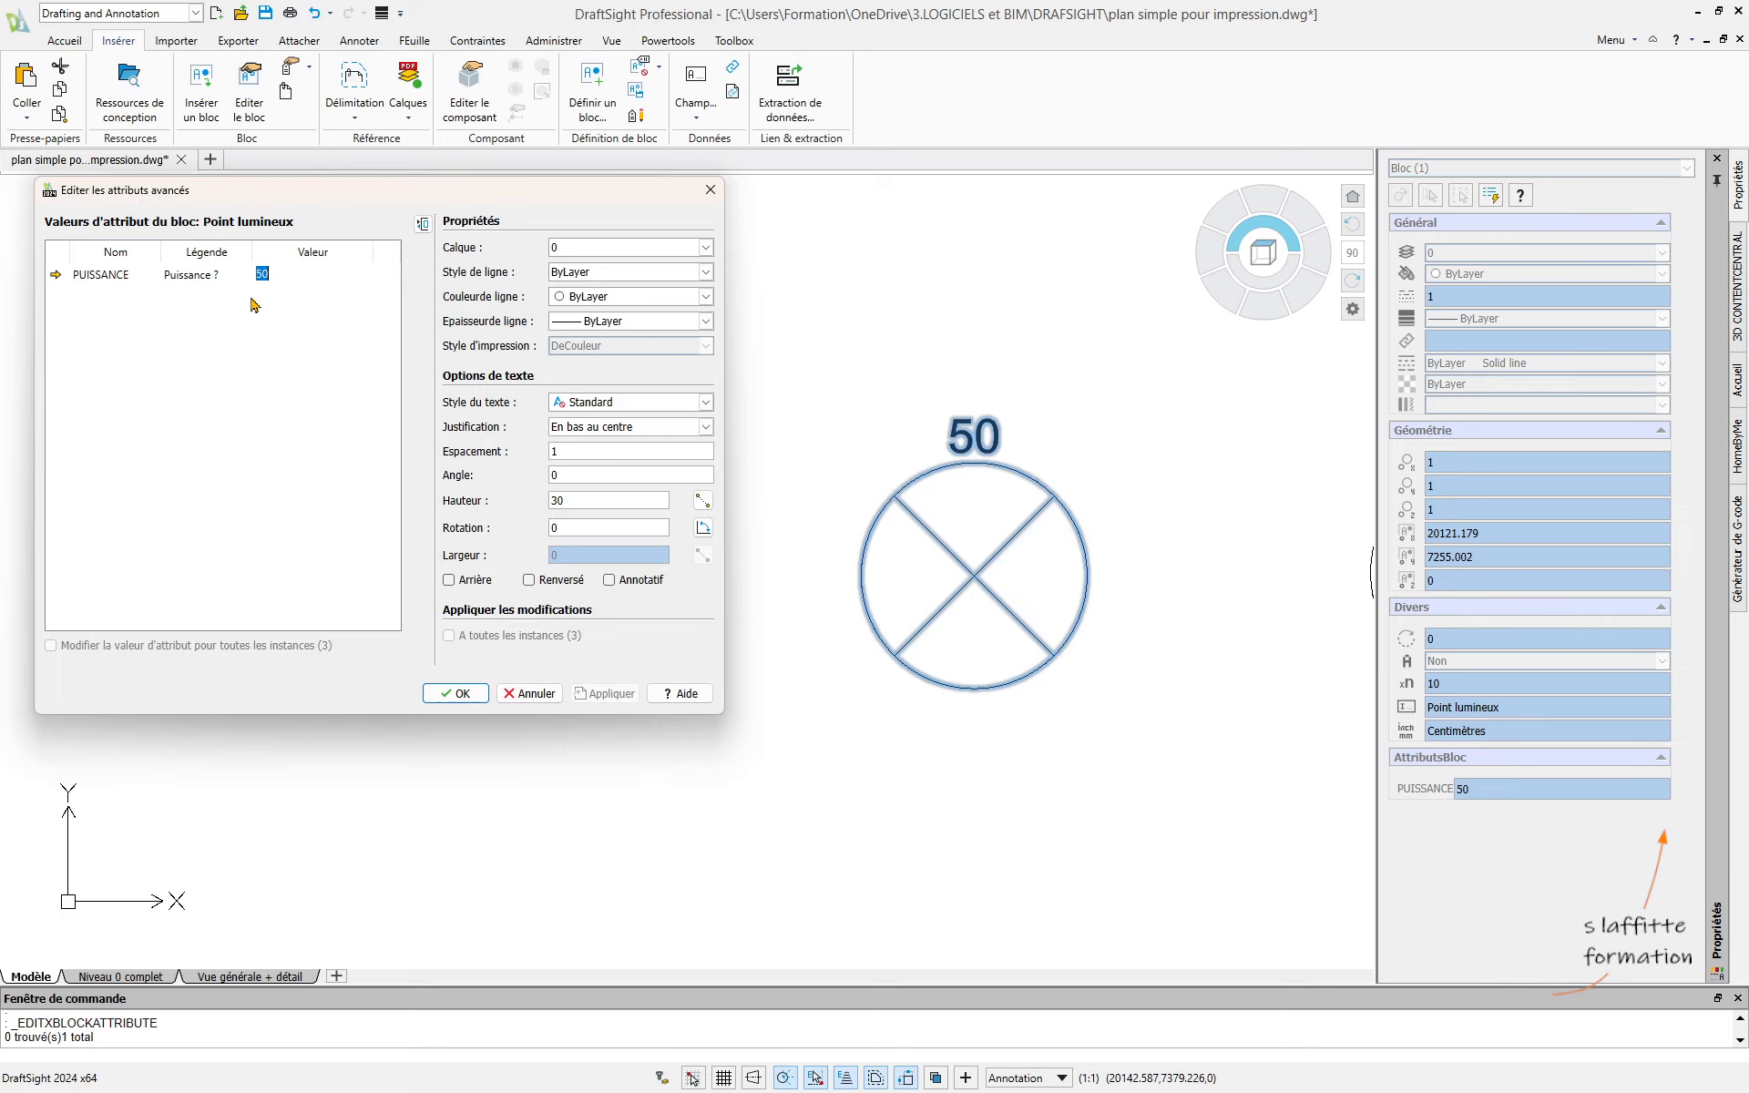
left_click(273, 275)
type("W")
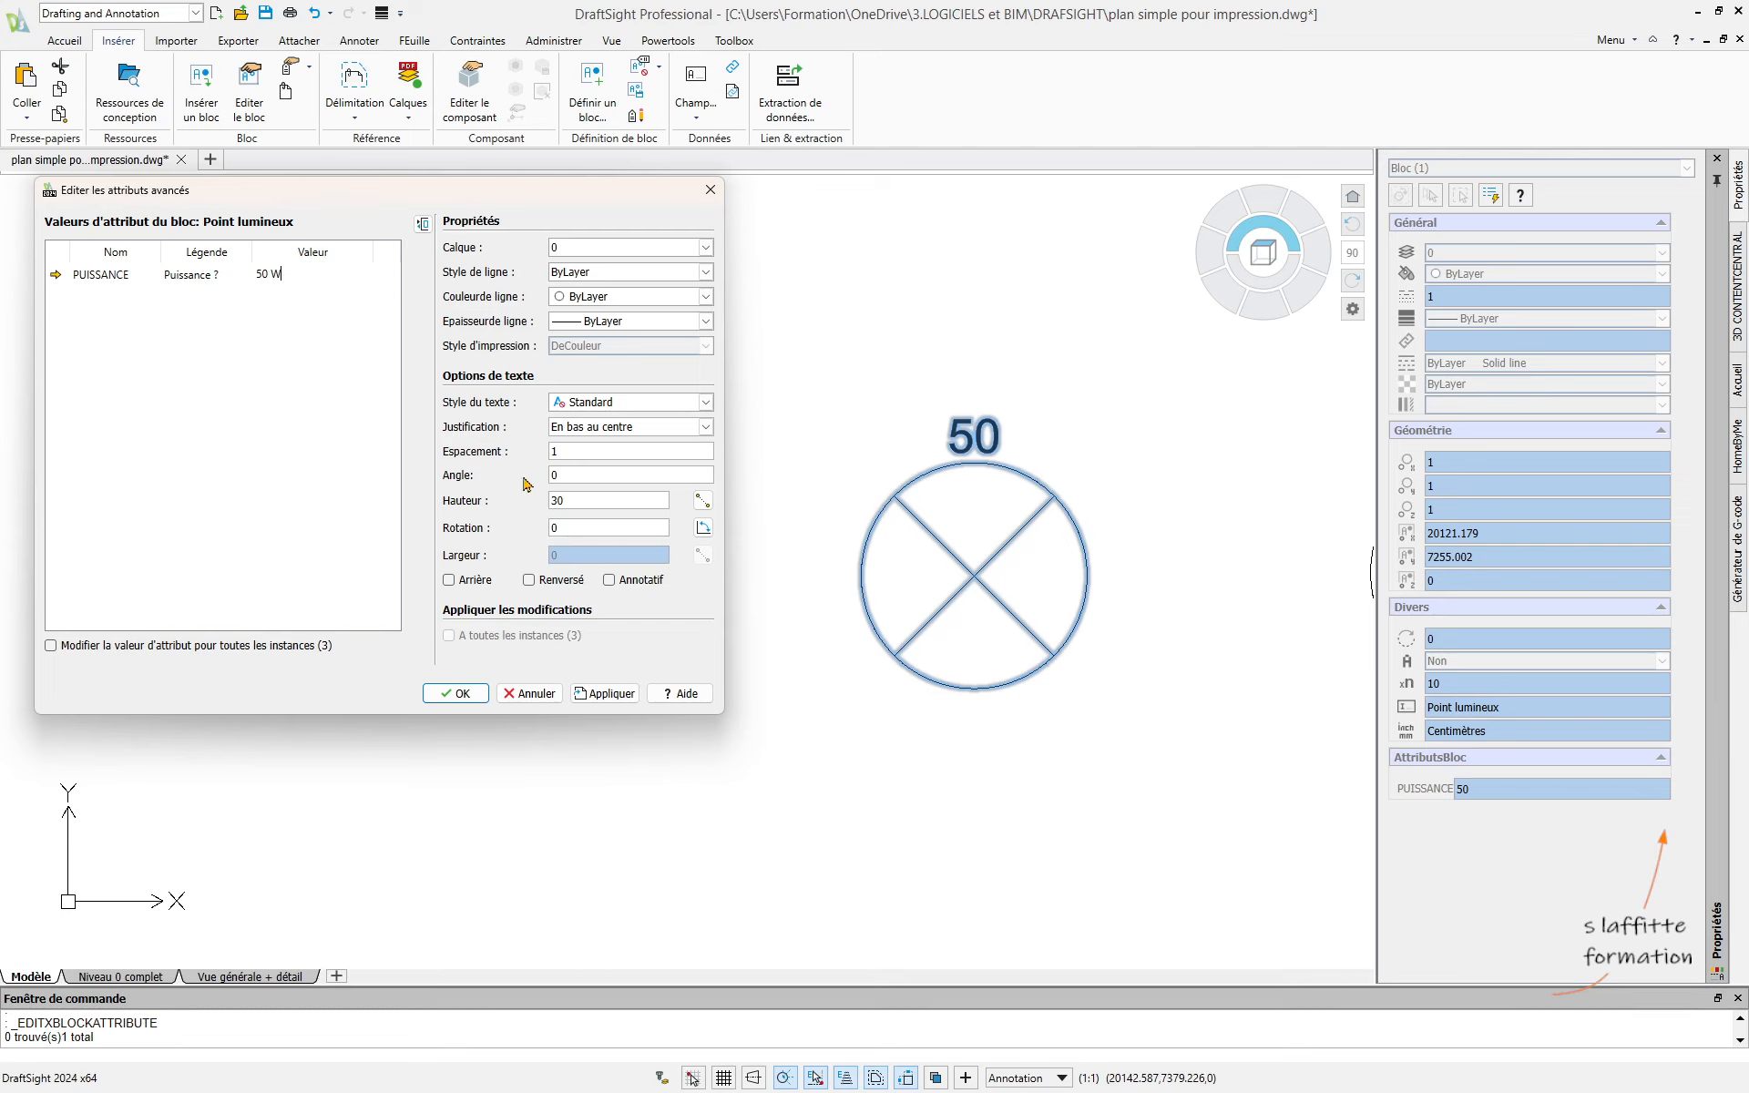
left_click(458, 694)
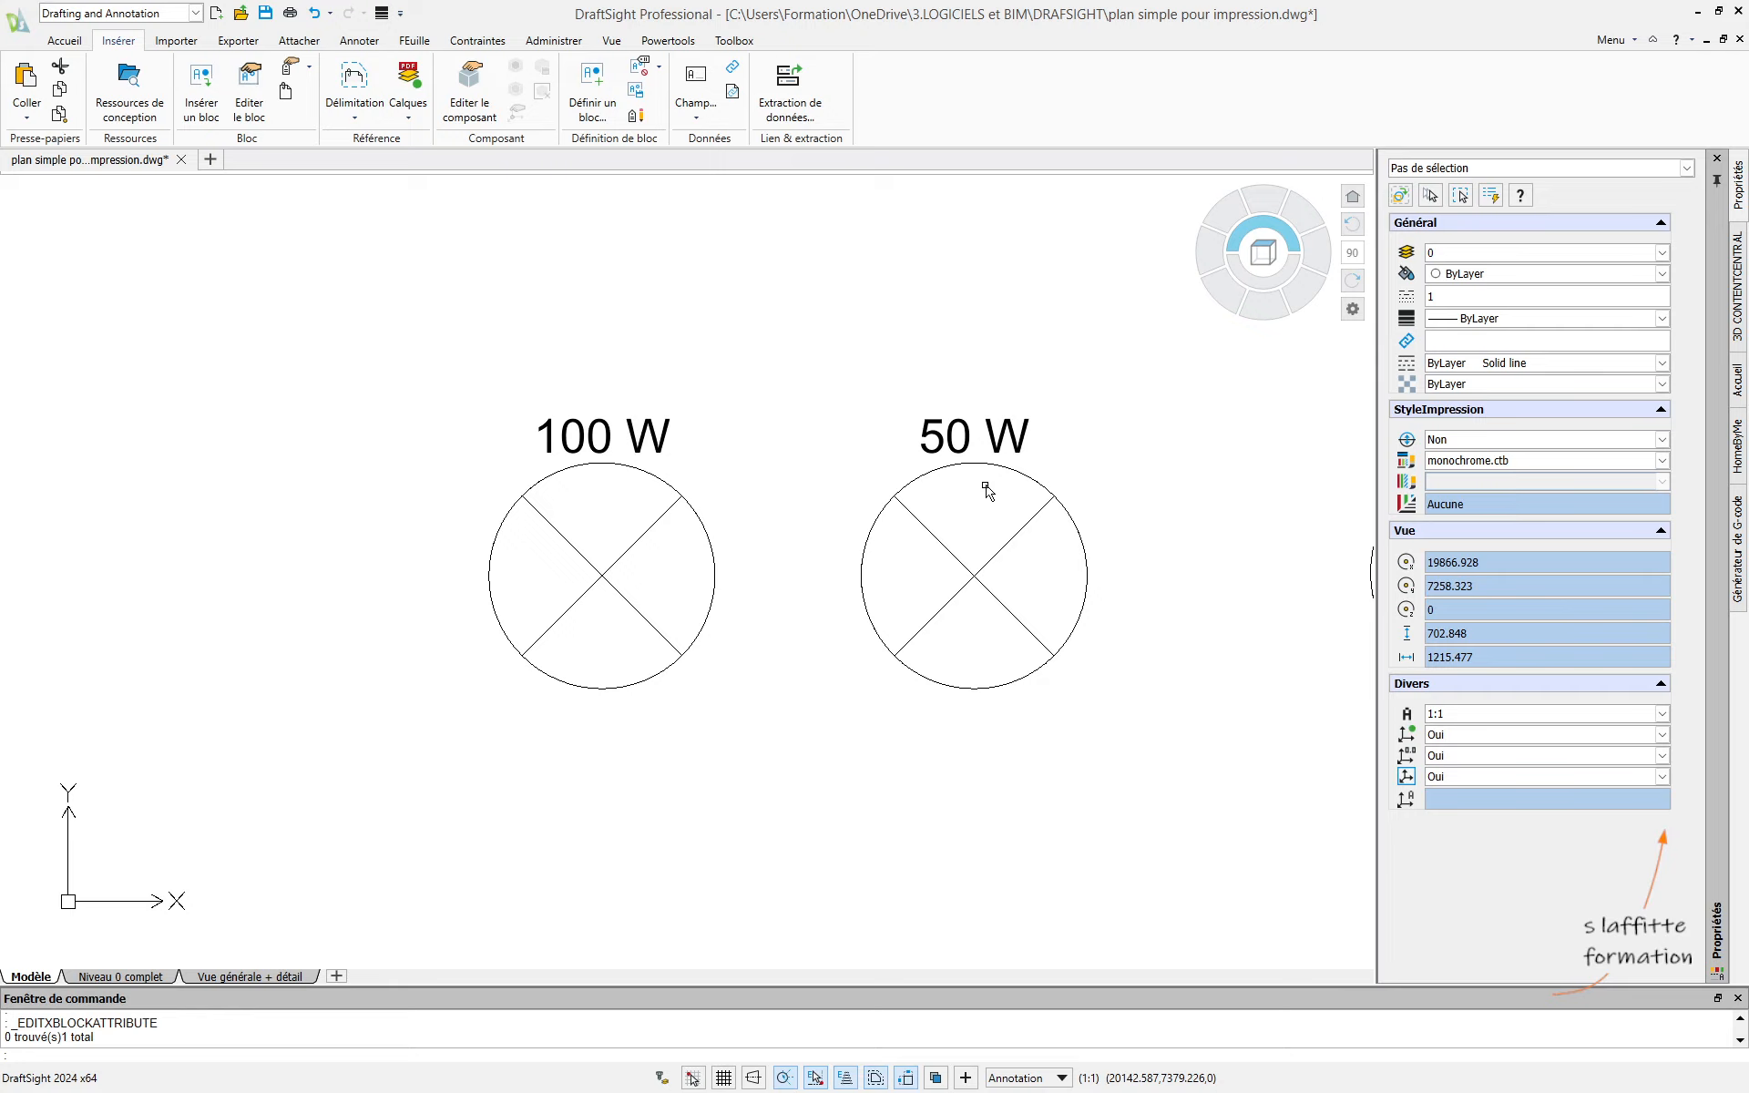
- Open the 50 W light symbol's block definition for editing
left_click(1046, 495)
right_click(1046, 494)
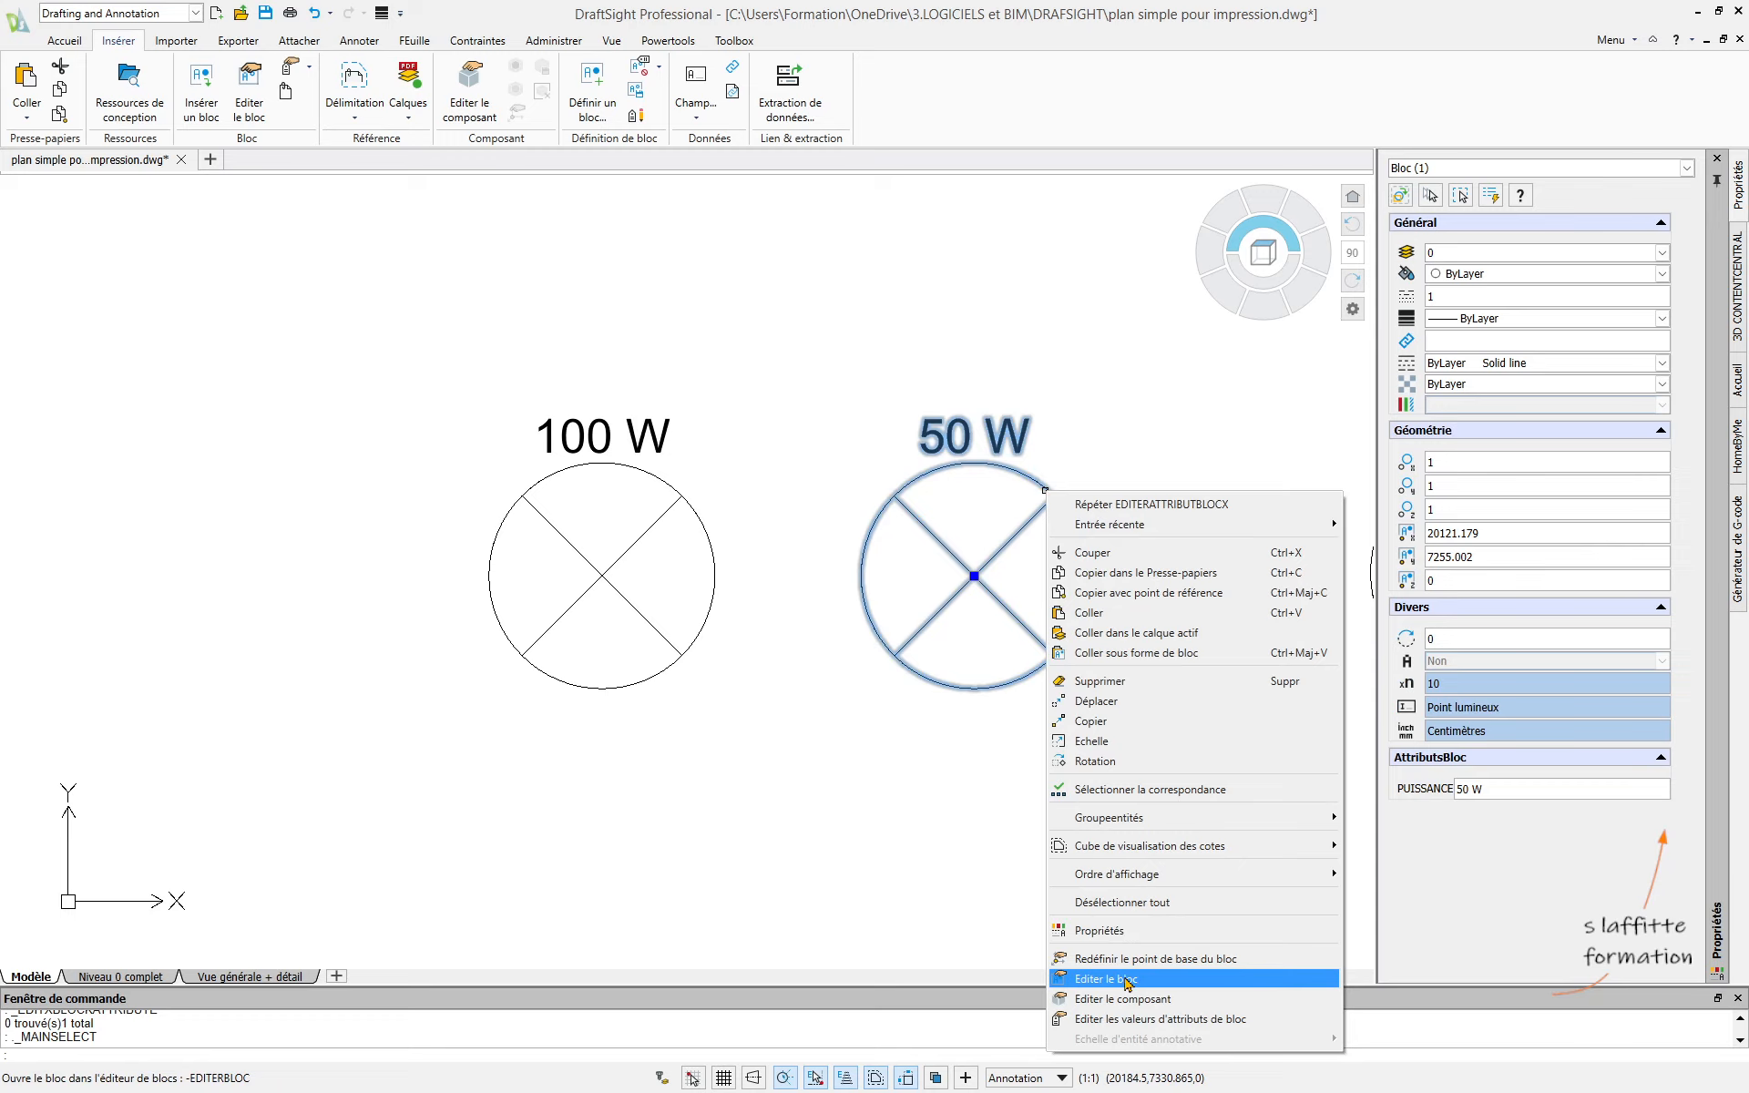
left_click(1127, 980)
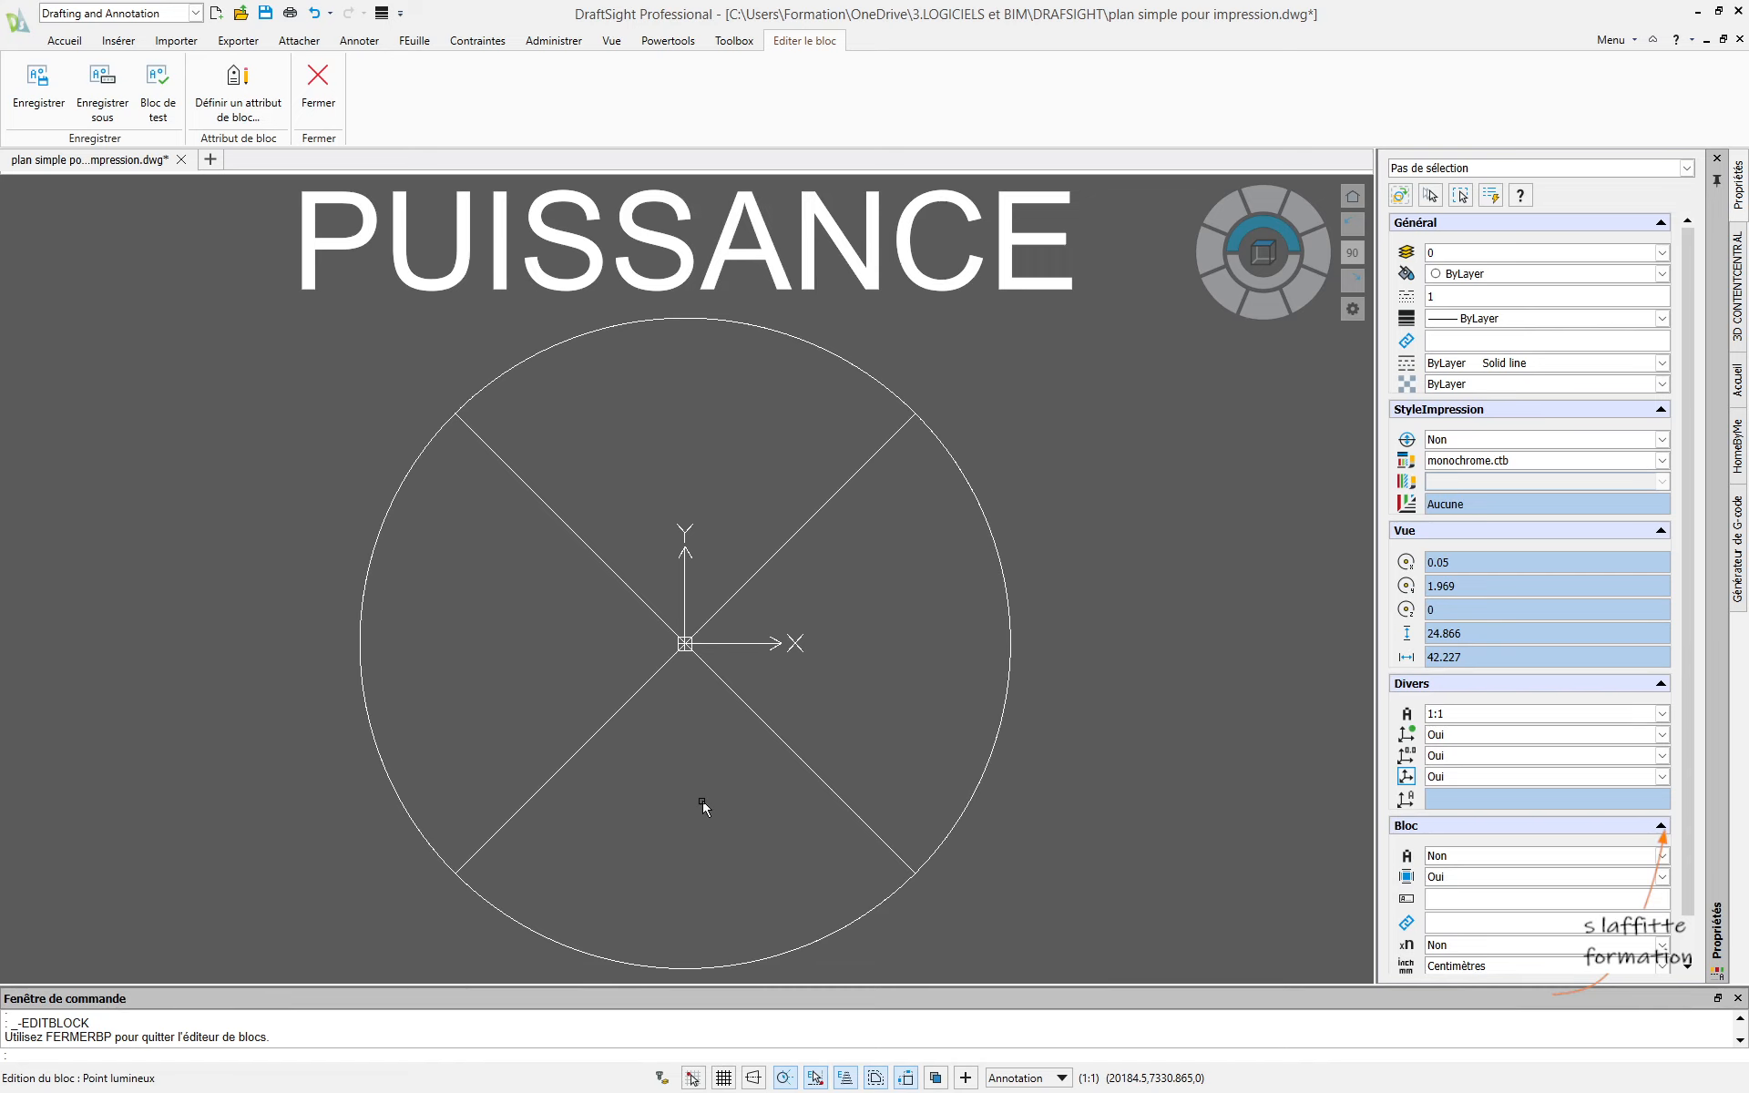
- Set the PUISSANCE attribute's justification to Au milieu à droite and its default value to 100
scroll(765, 583, "down", 2)
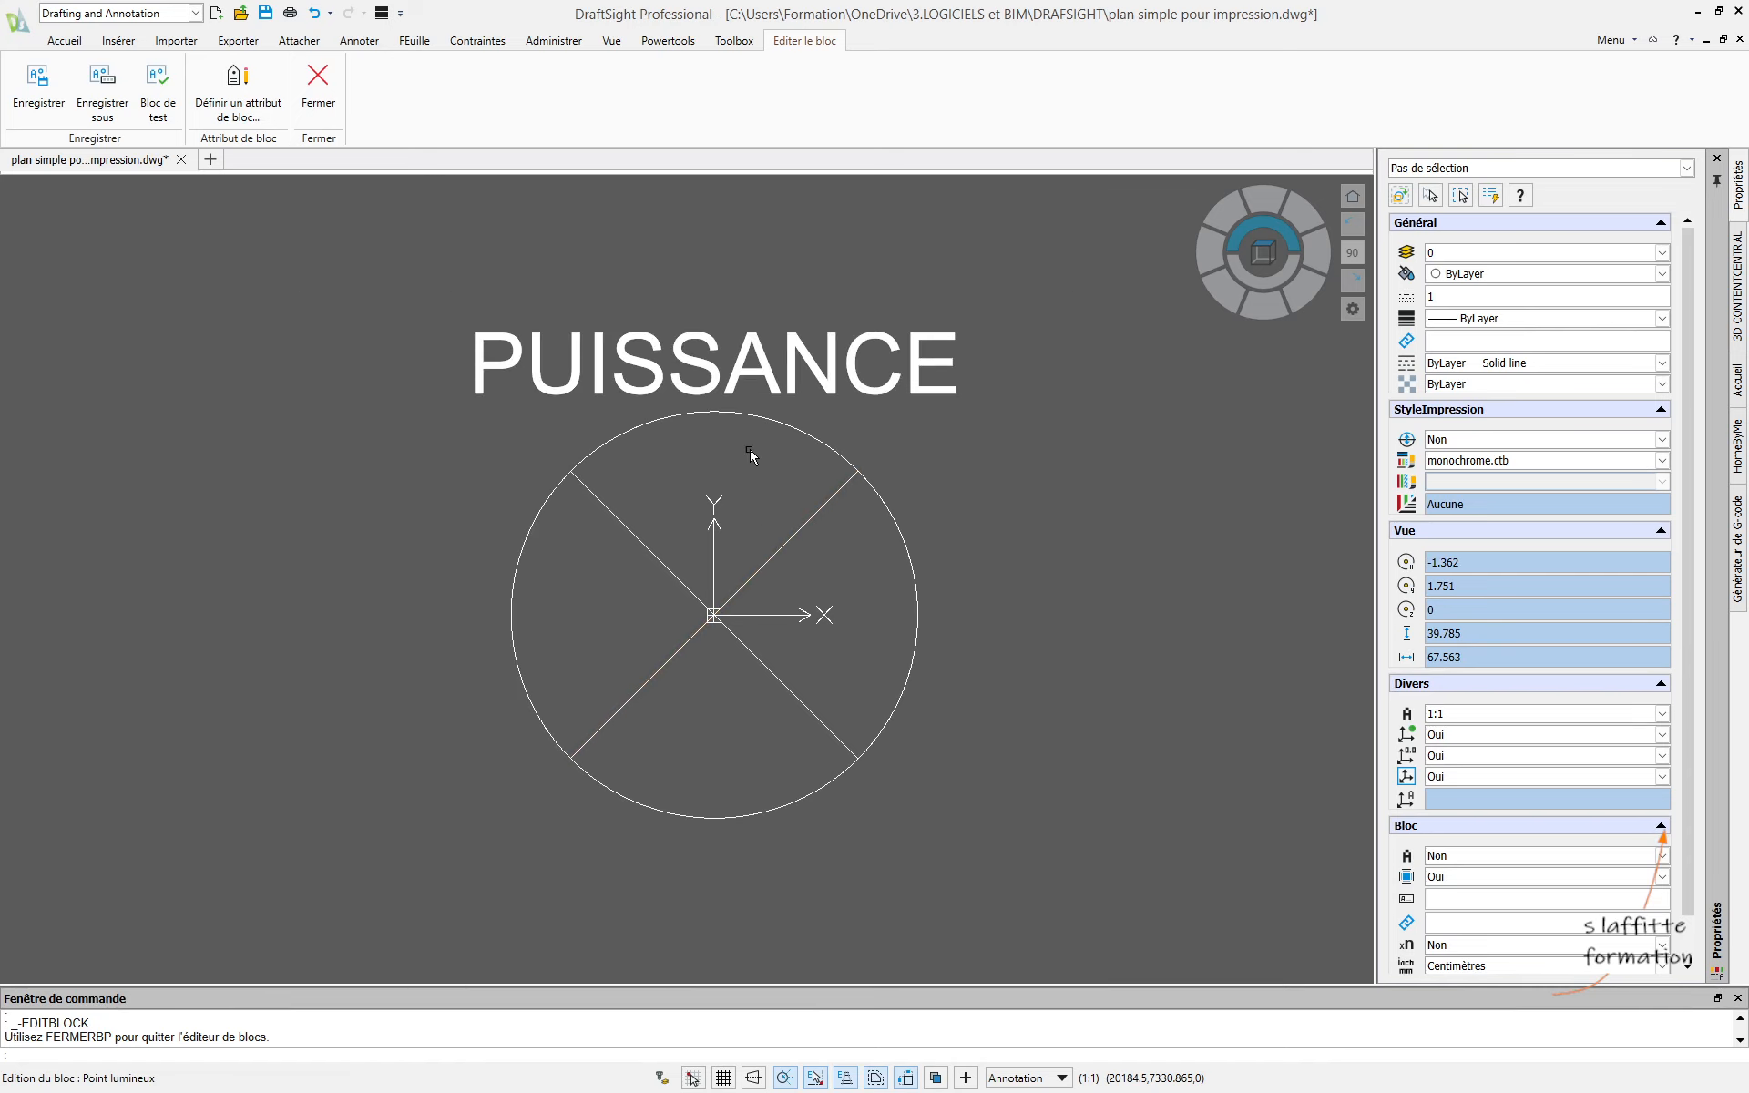
middle_click_drag(695, 390, 730, 452)
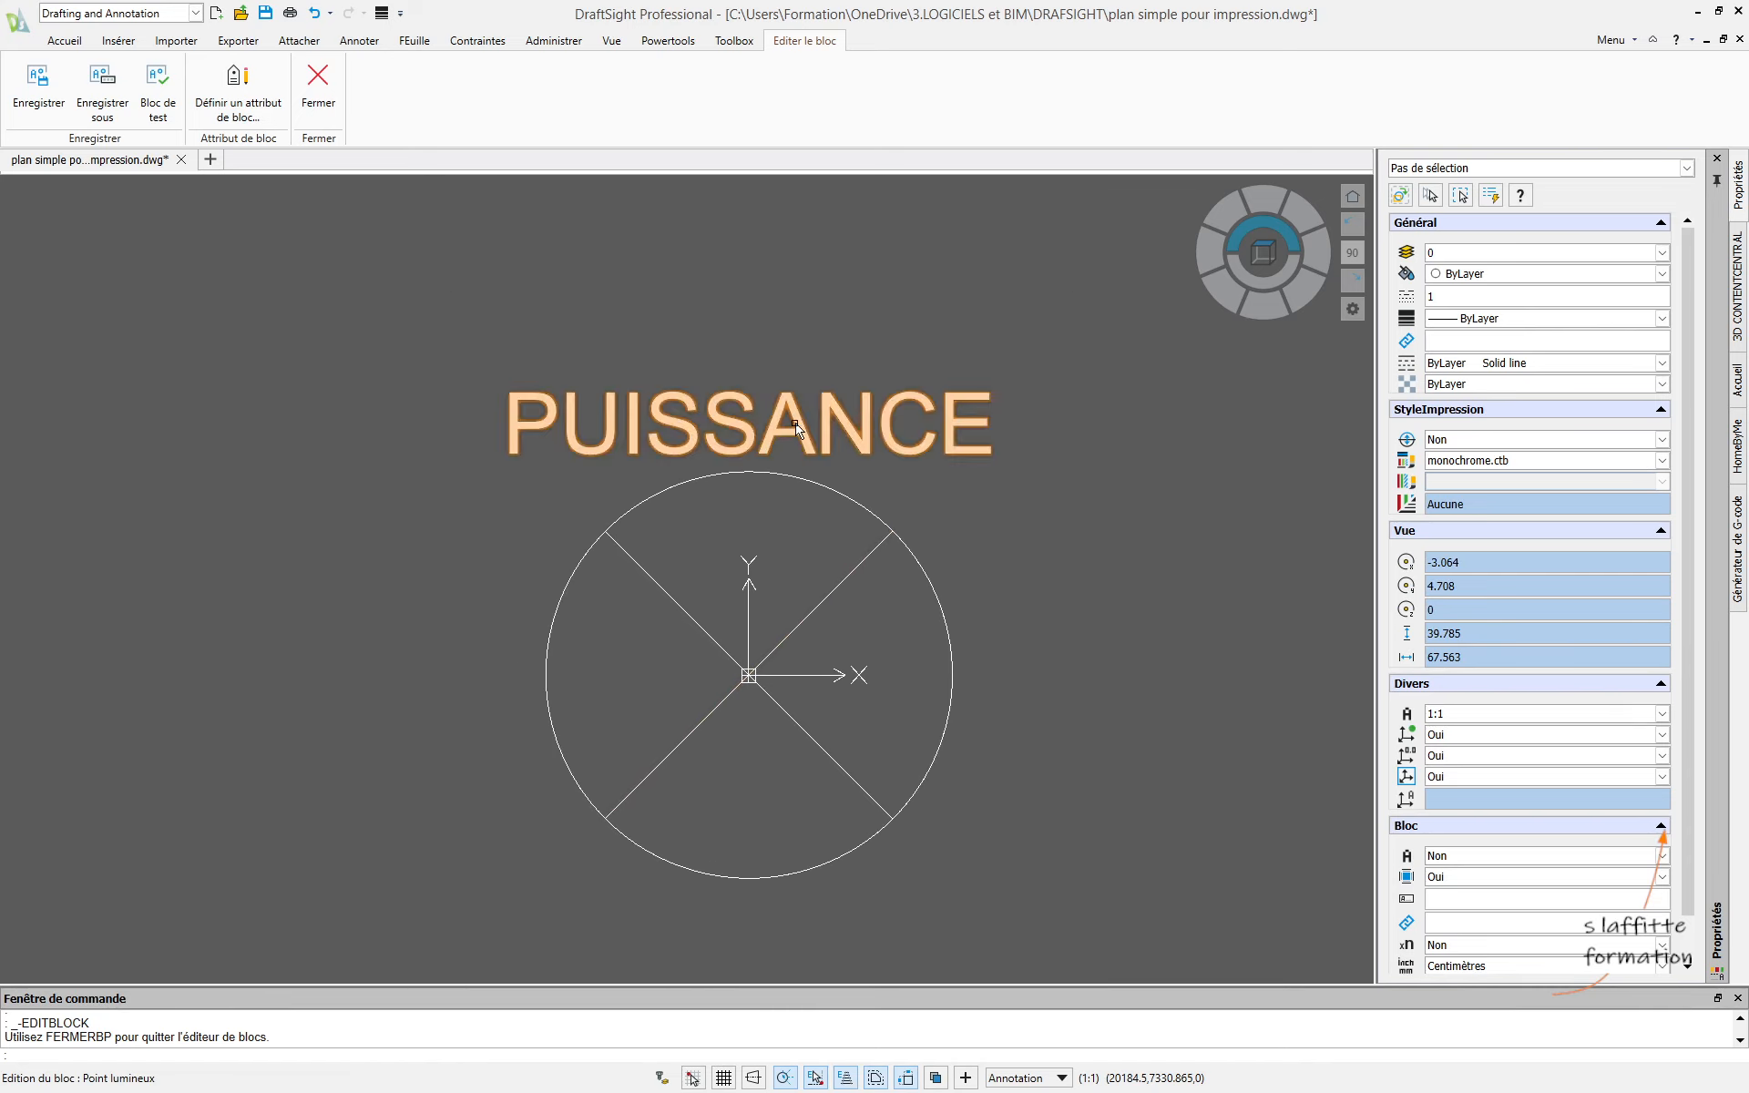
left_click(740, 412)
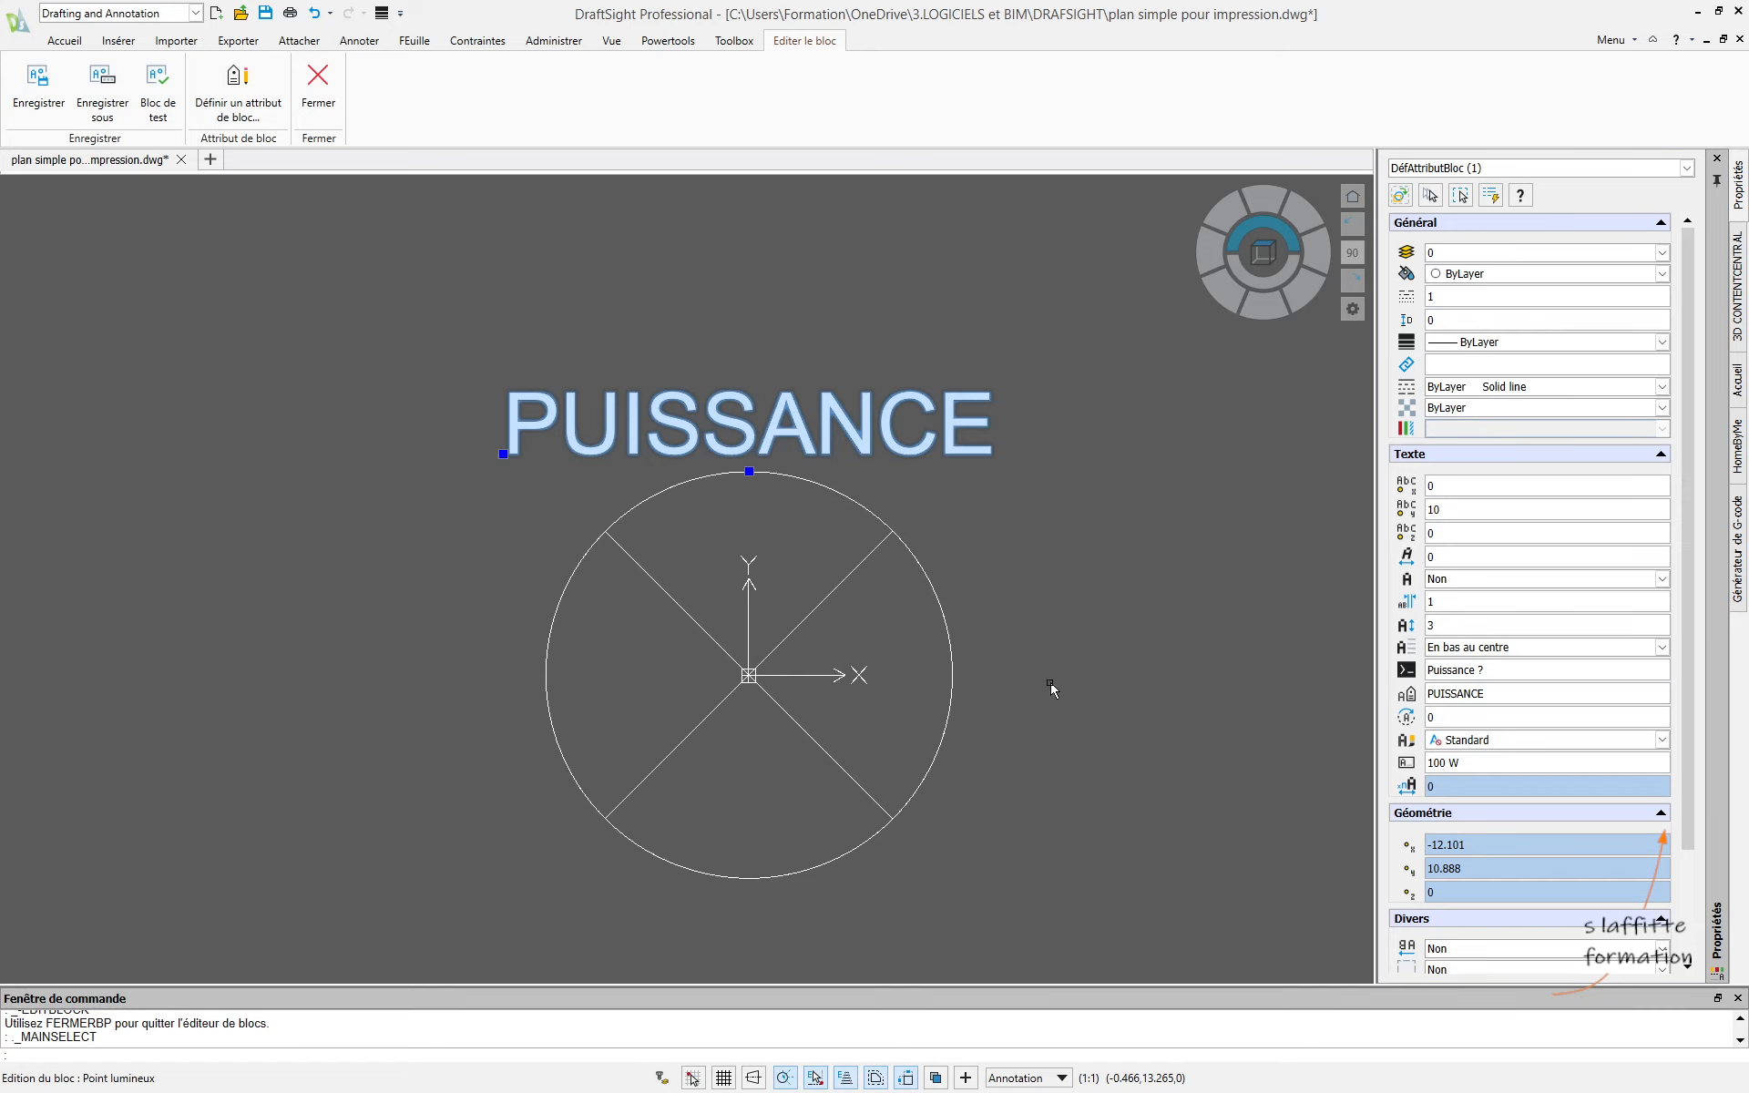
left_click(1663, 647)
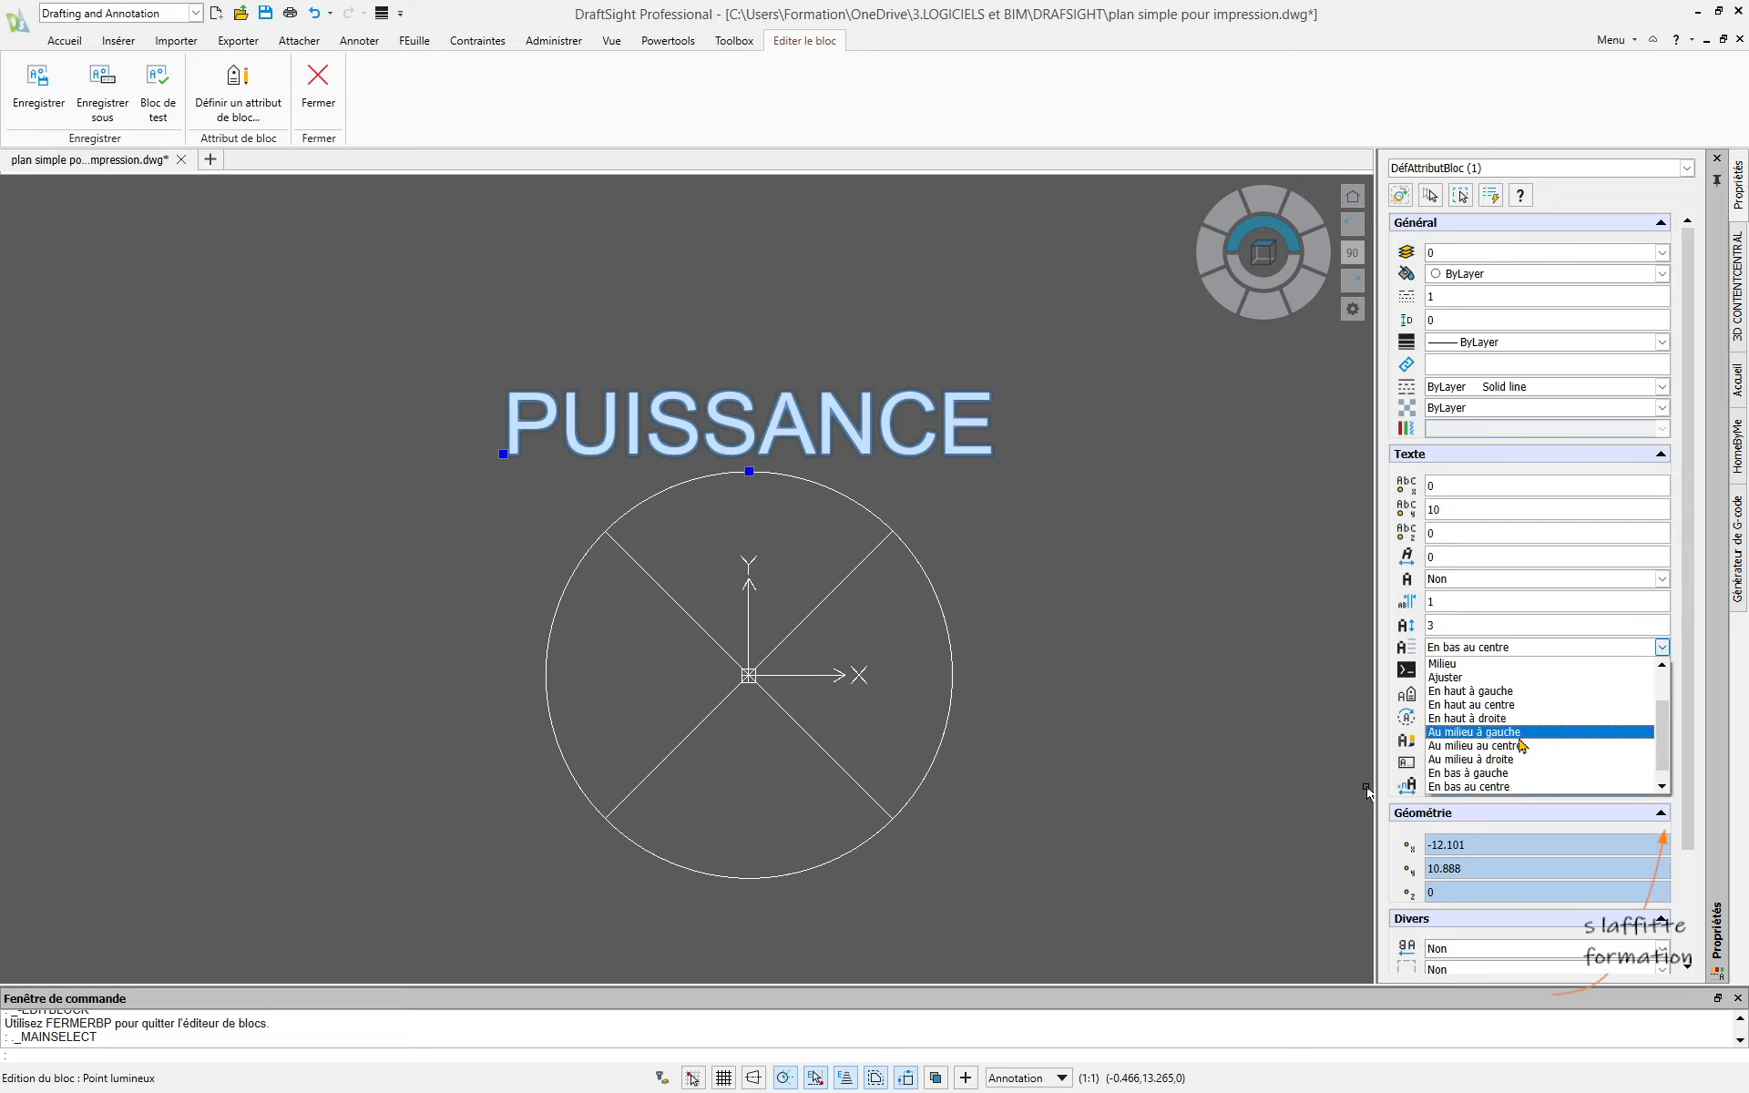
left_click(1603, 759)
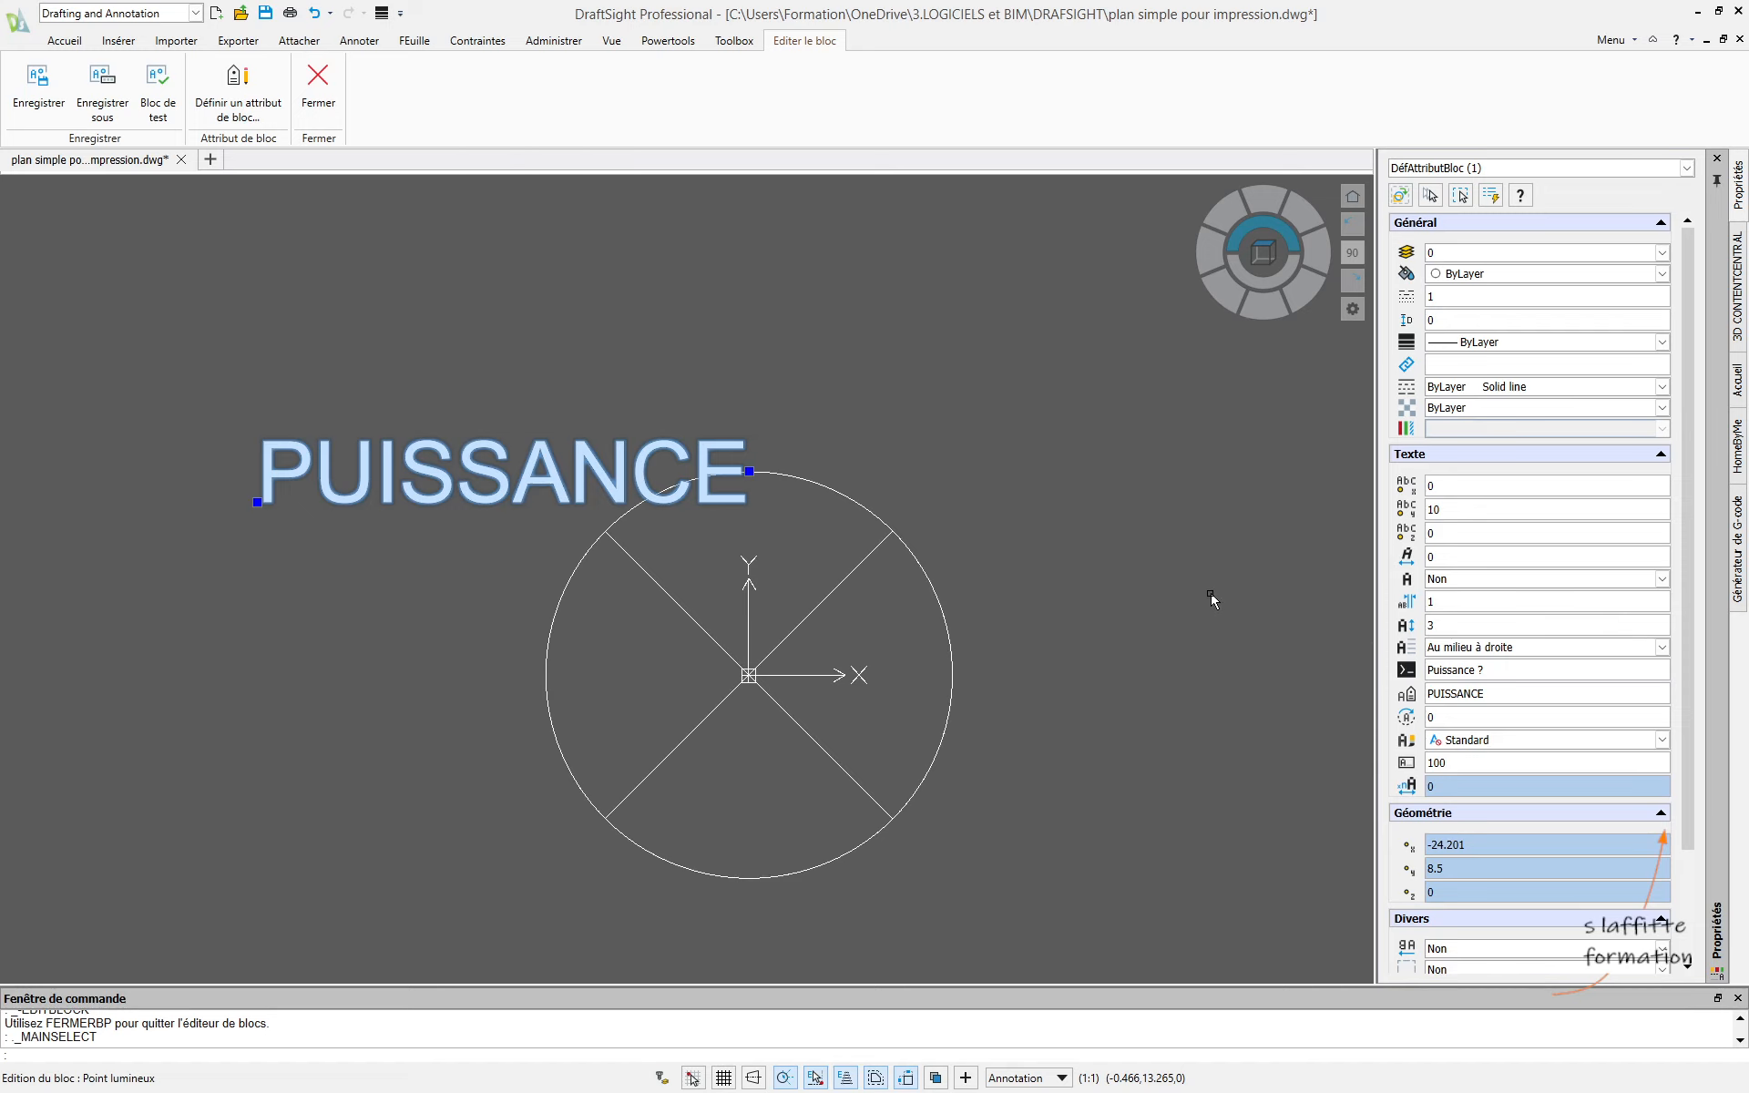
left_click(1211, 599)
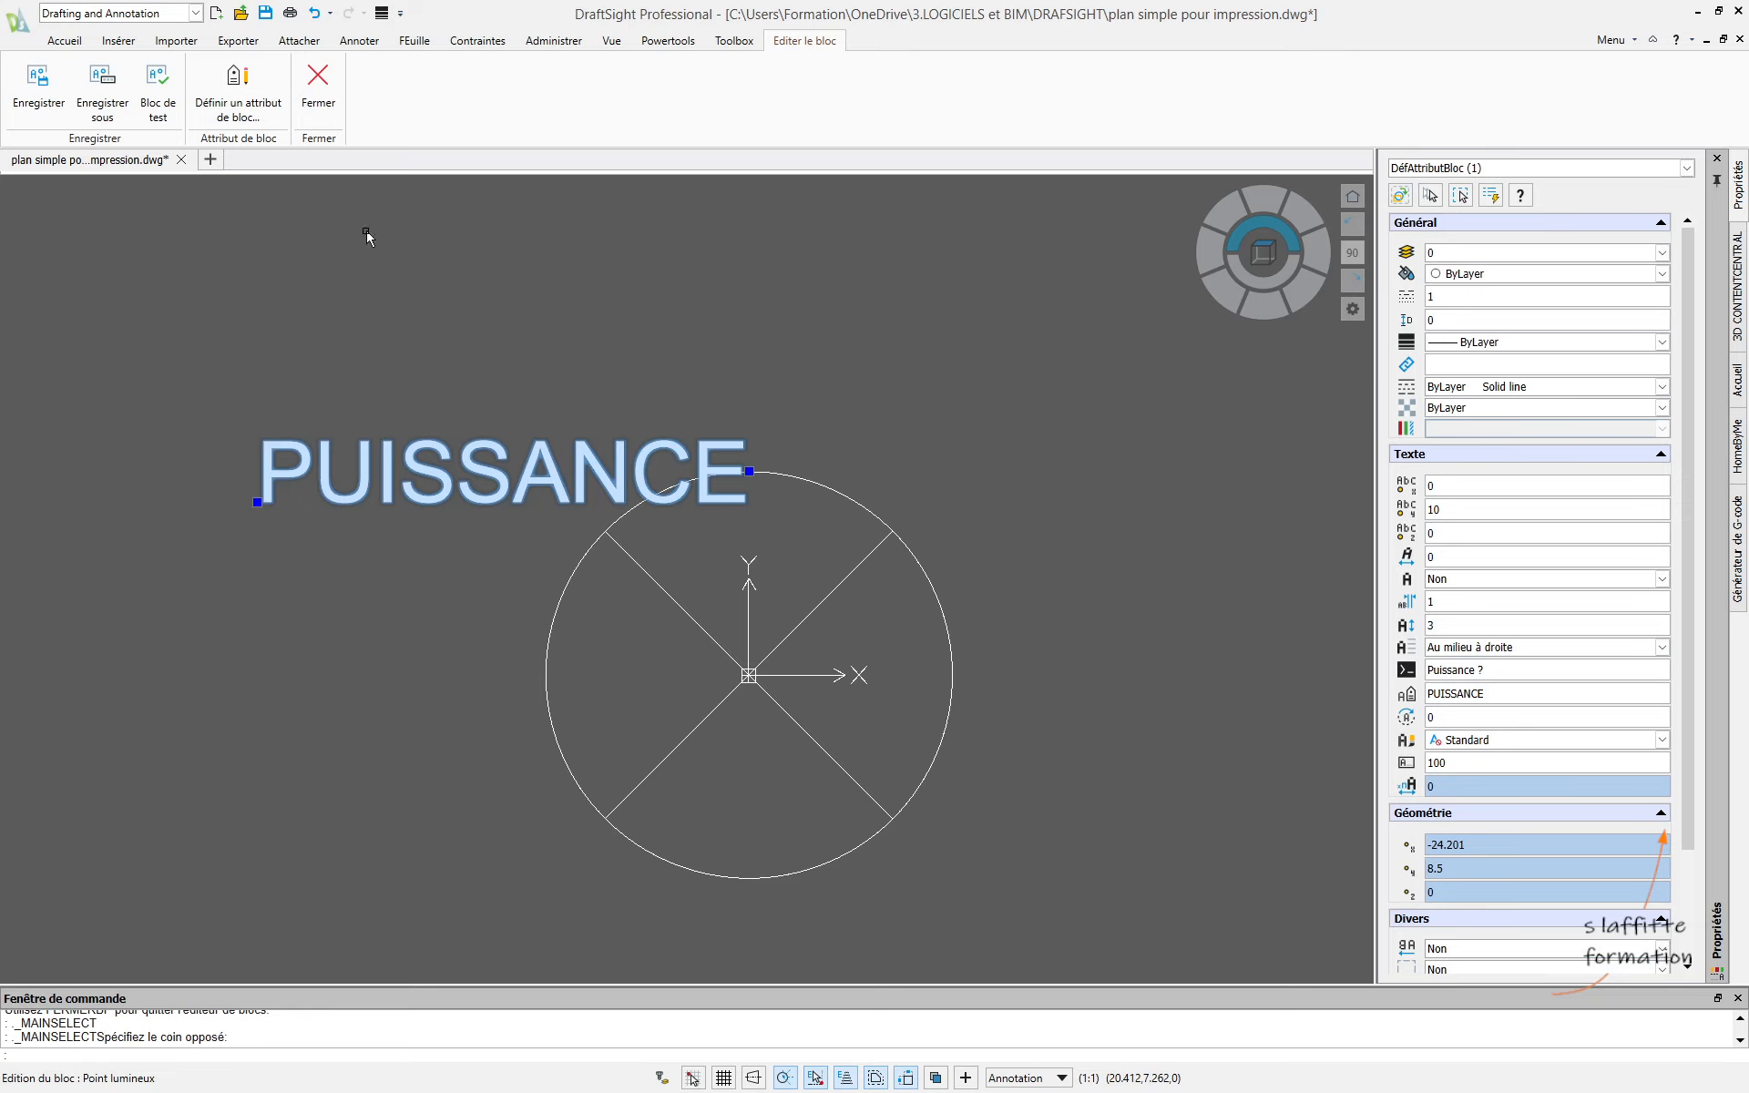
- Add a simple note reading " W", with height 3 and angle 0, starting at the circle's top quadrant point
left_click(64, 40)
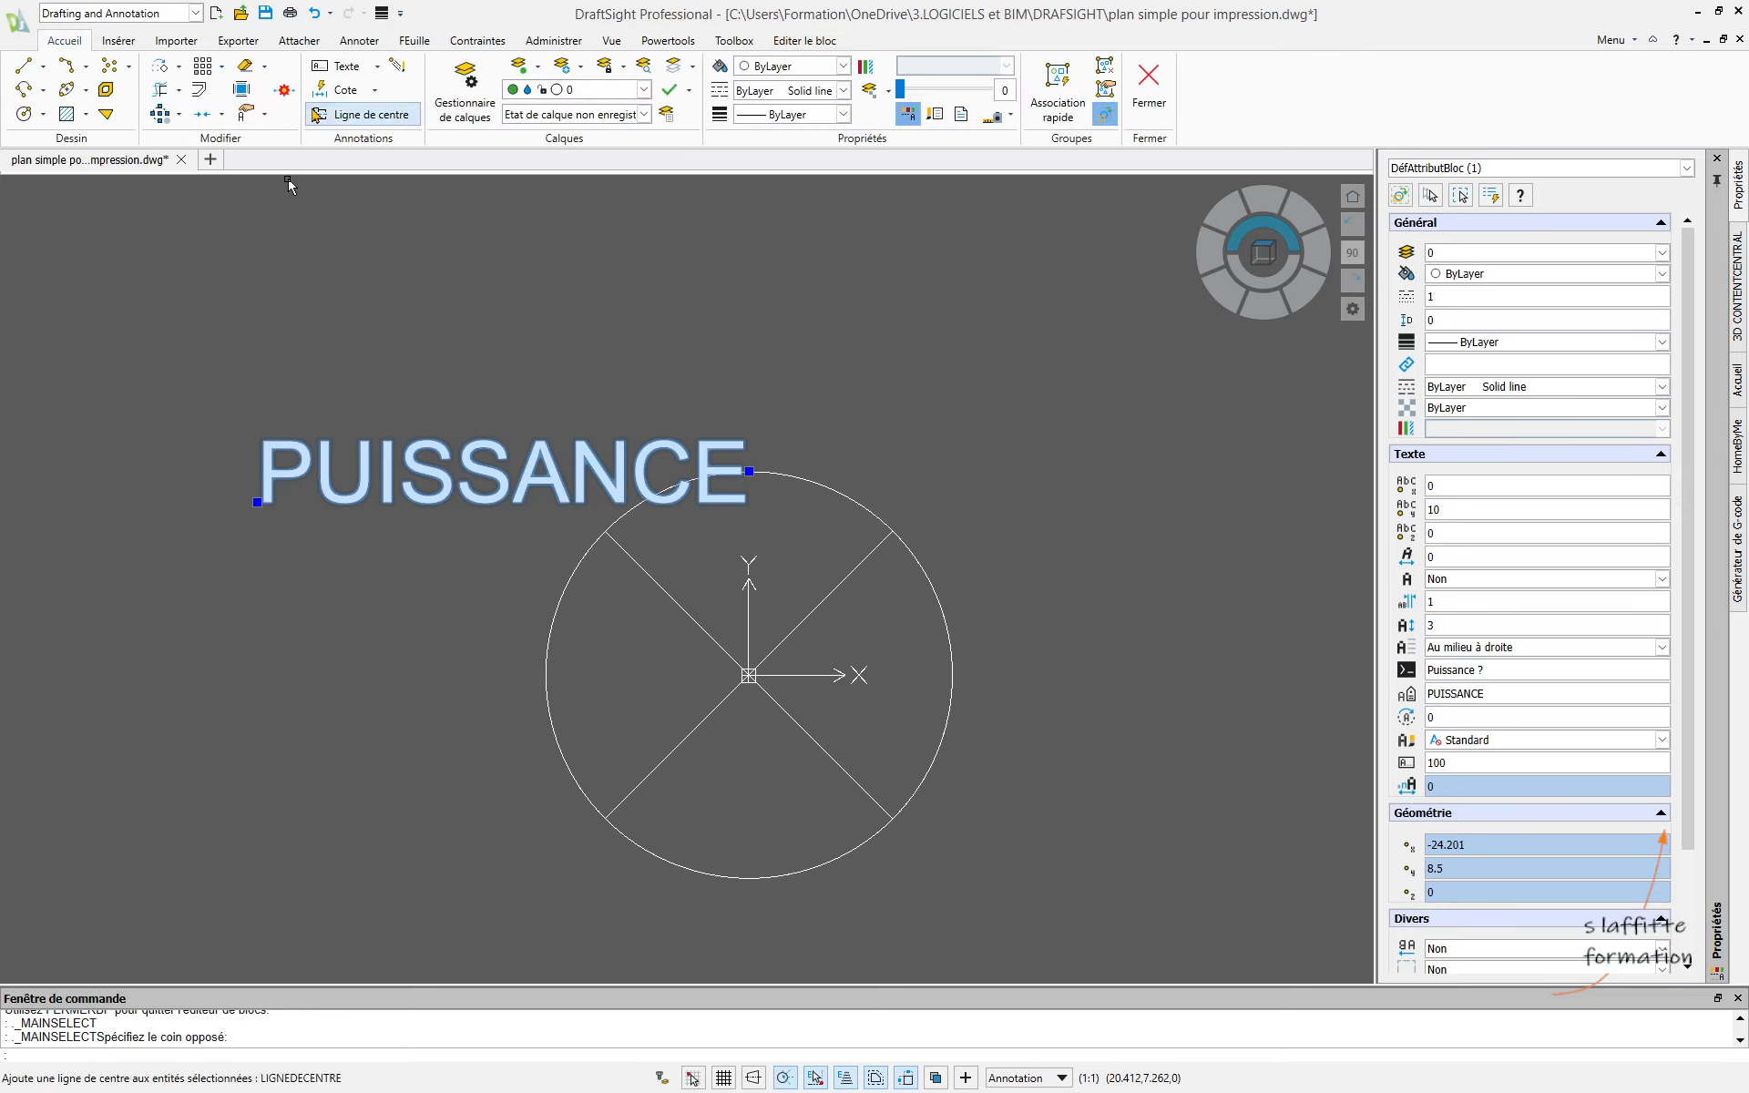
left_click(375, 66)
left_click(351, 118)
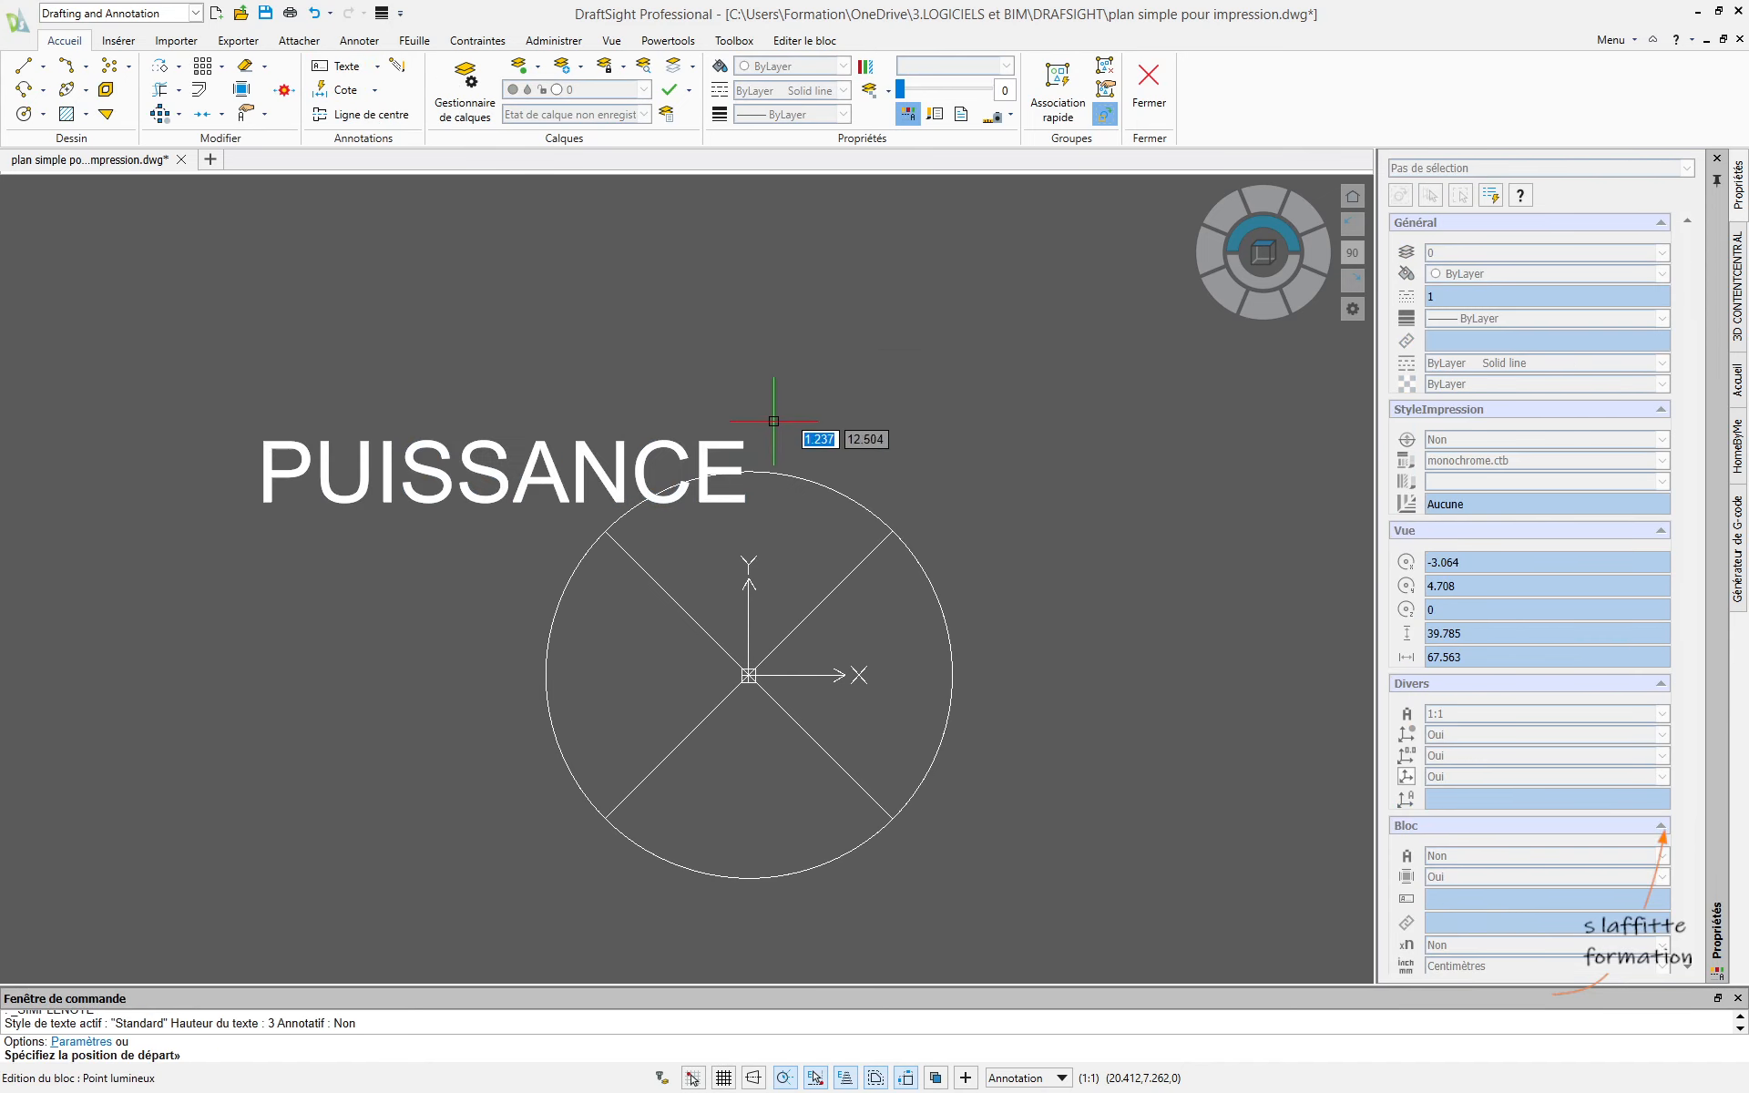
left_click(748, 471)
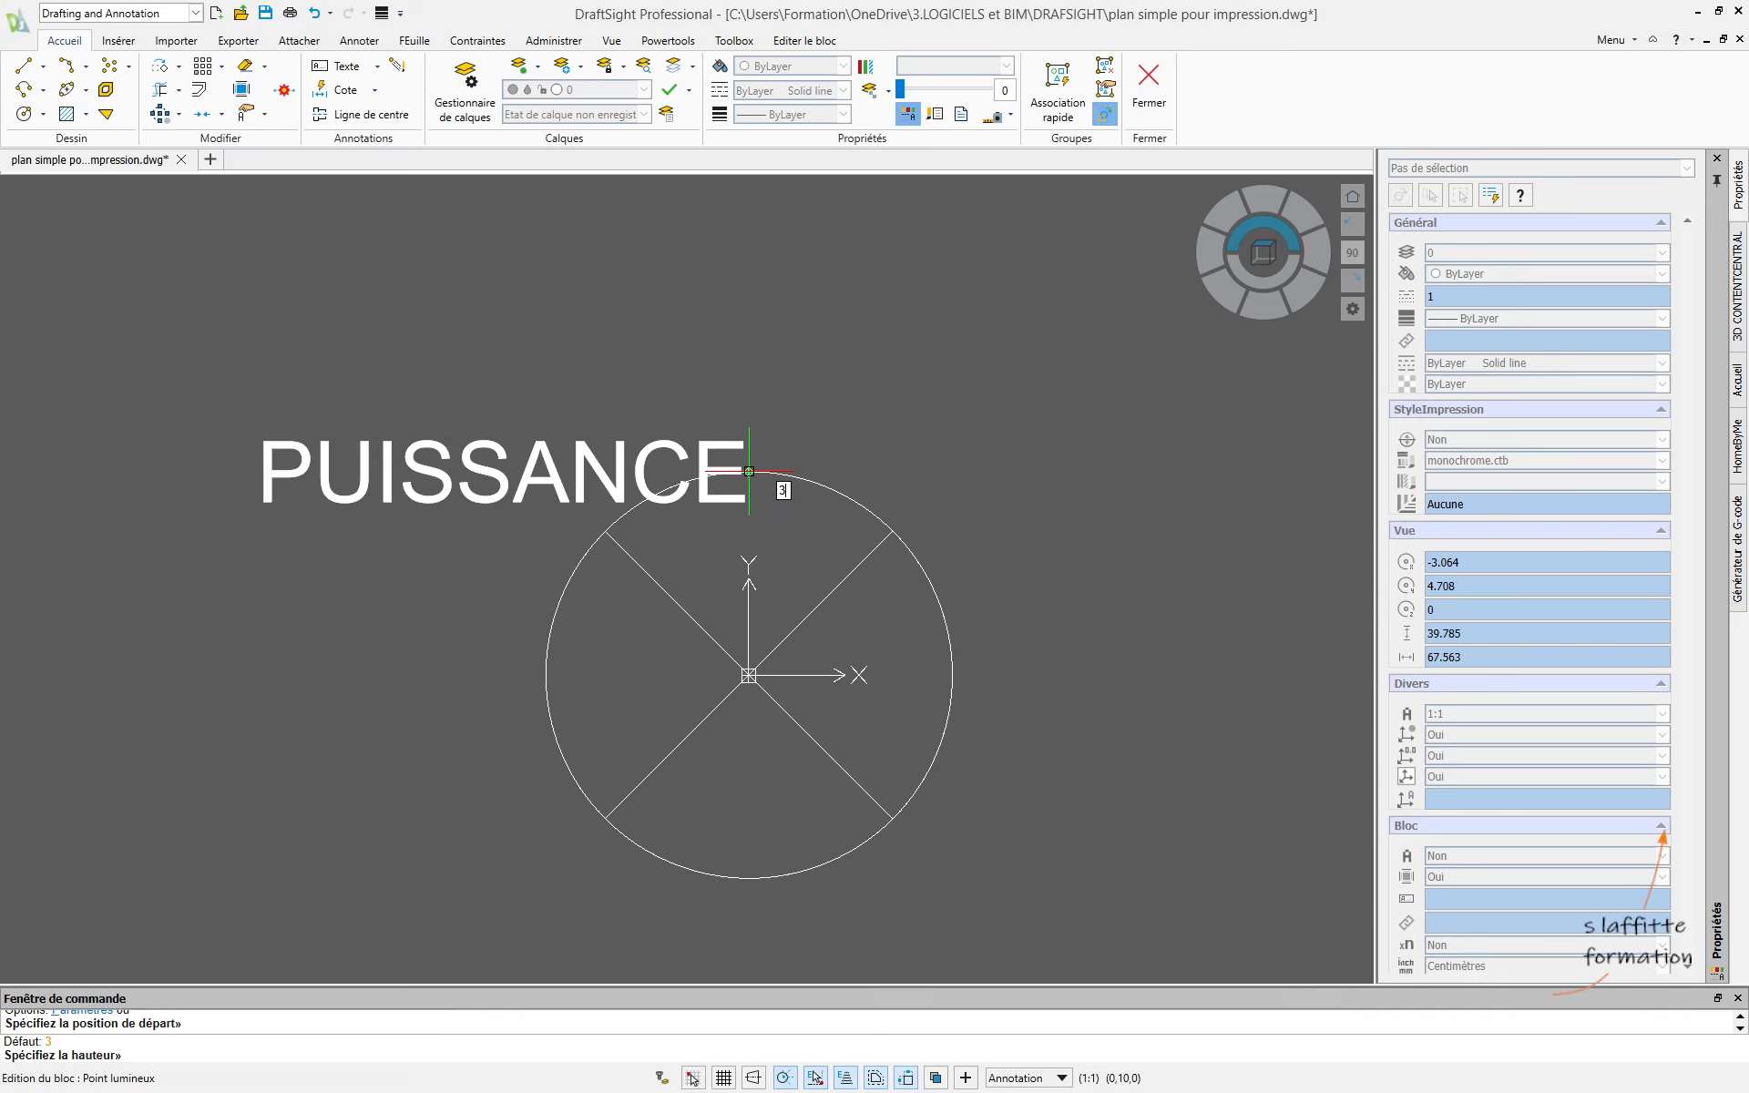
key("Return")
key("Return")
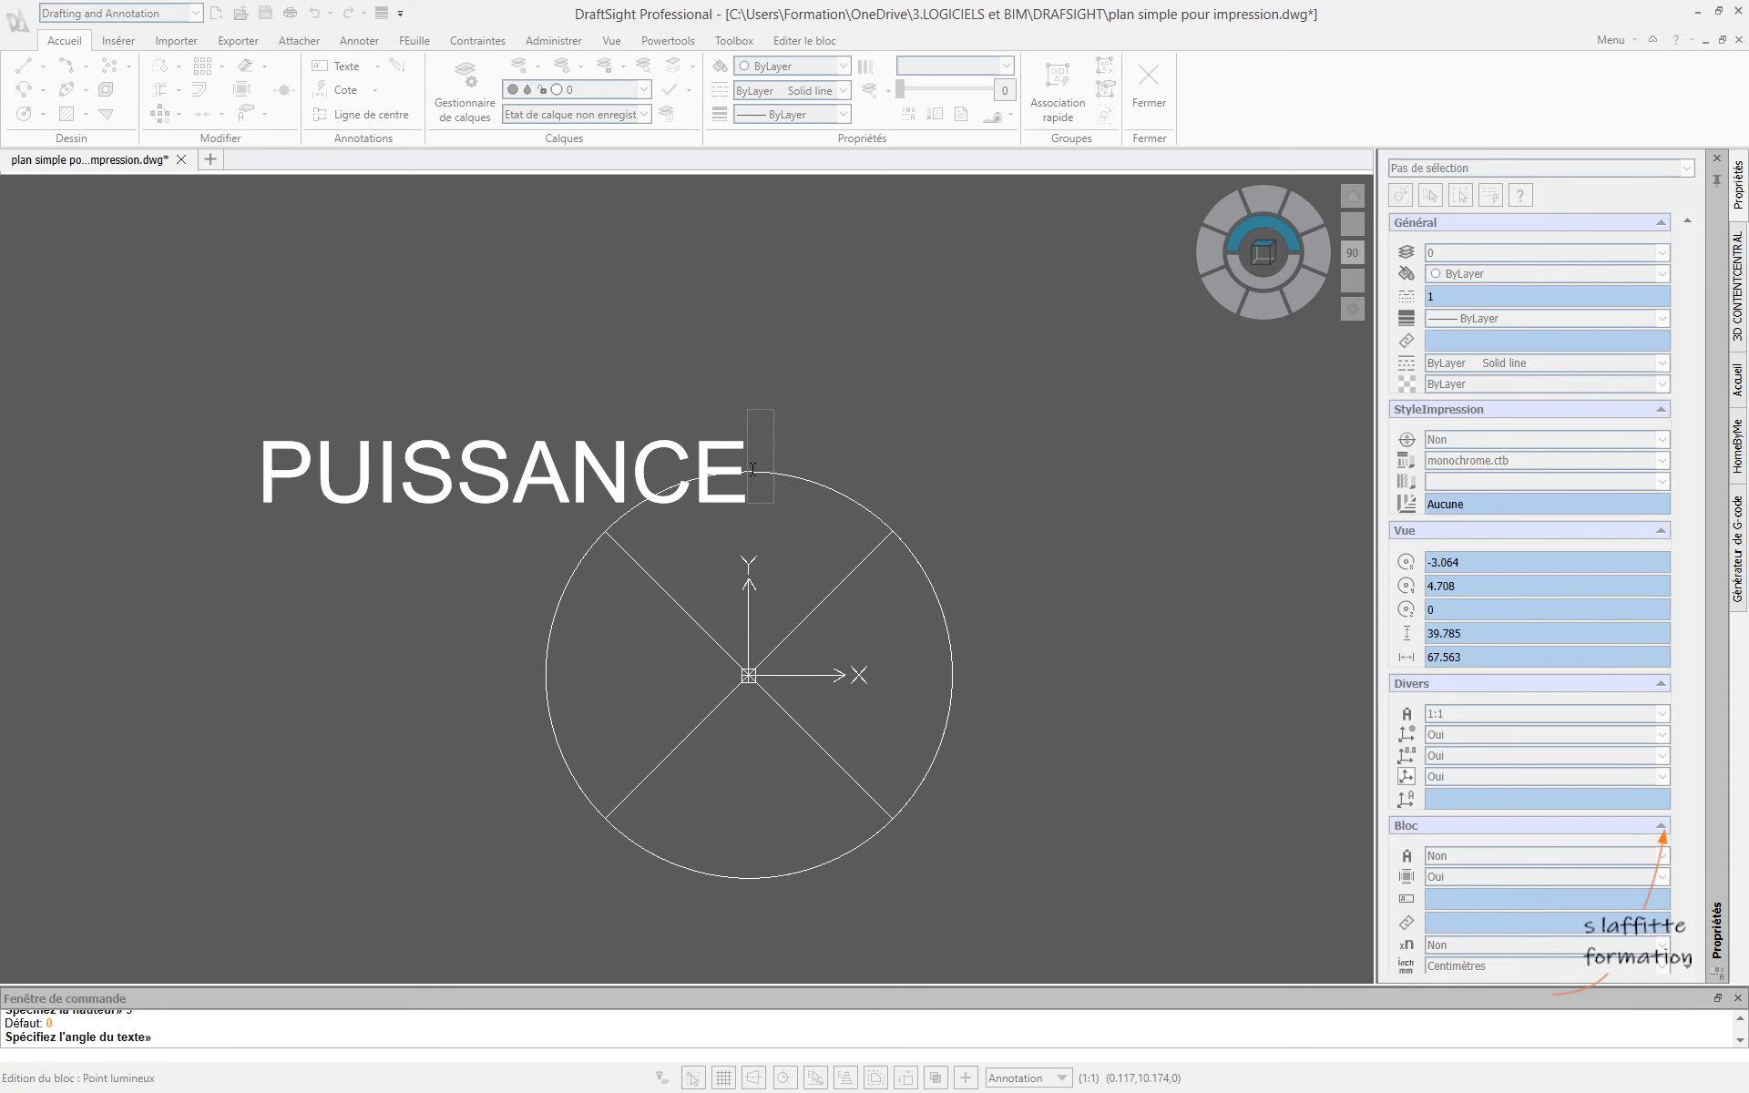
type("W")
left_click(1081, 482)
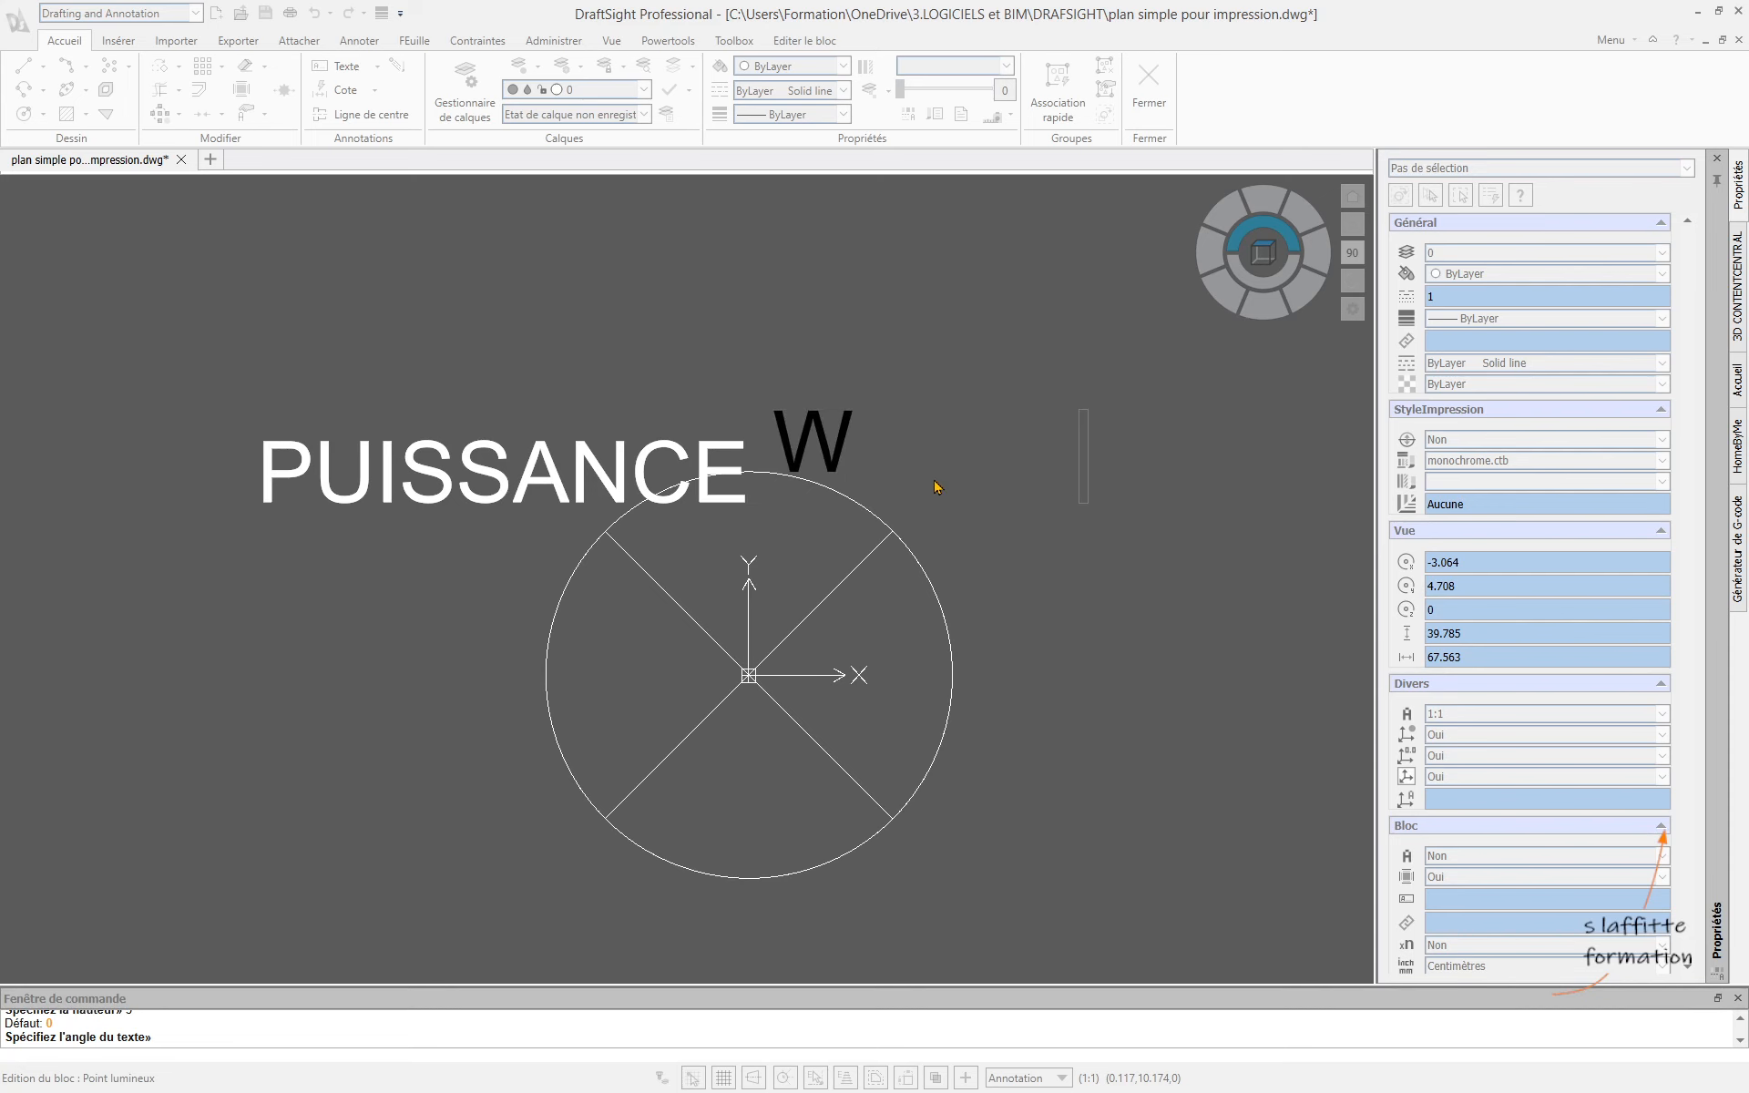
key("Escape")
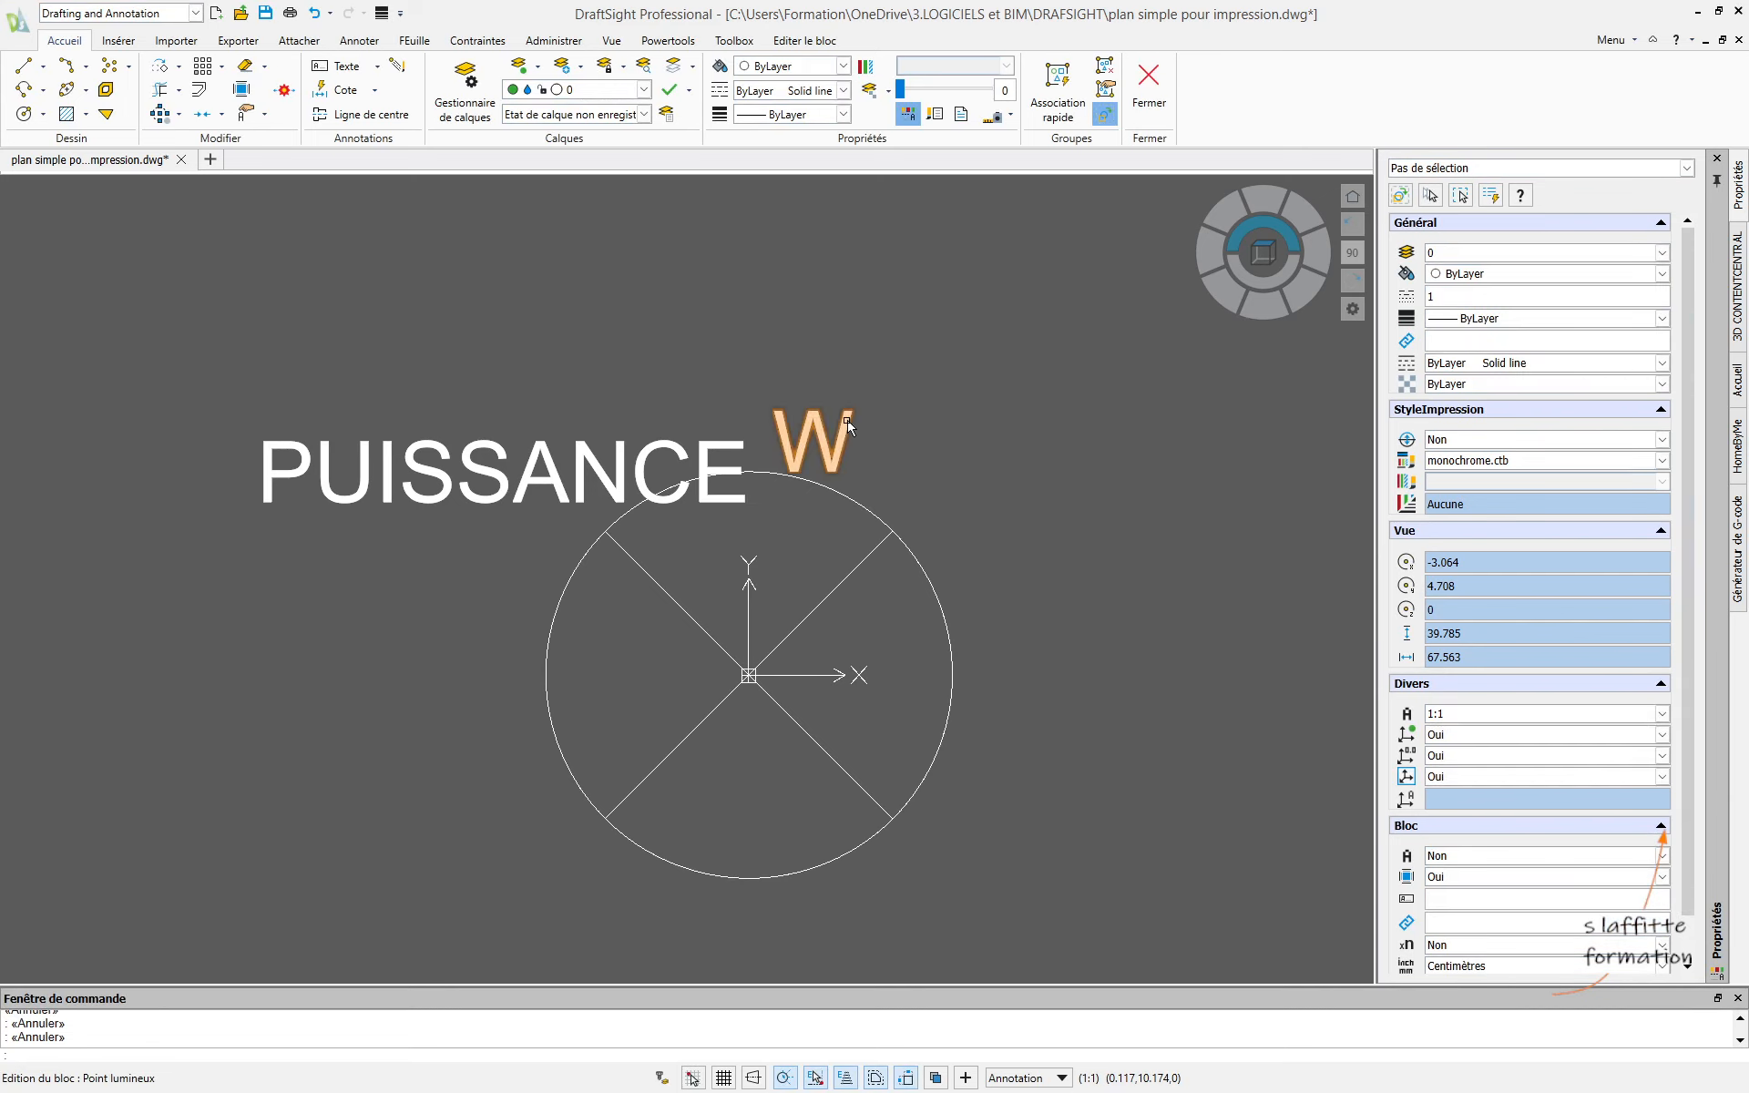
- Set the W note's justification to Au milieu à gauche
left_click(847, 426)
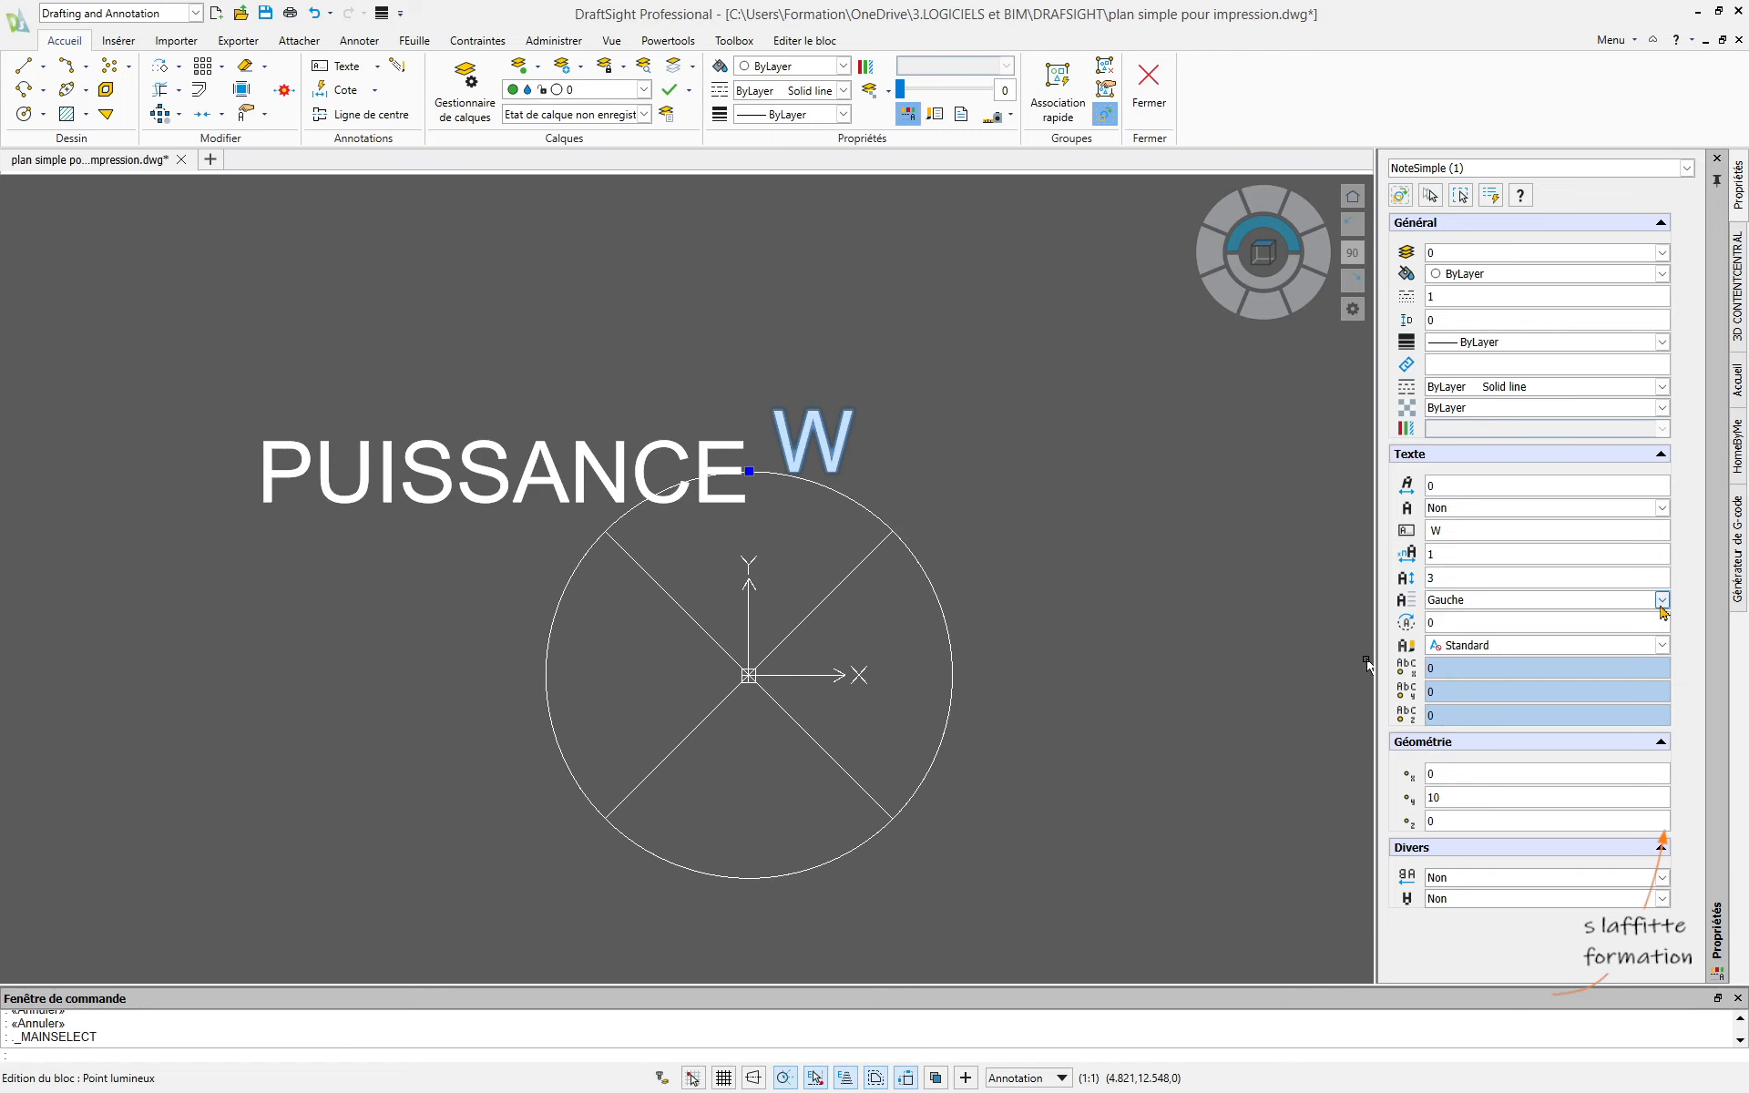
left_click(1661, 601)
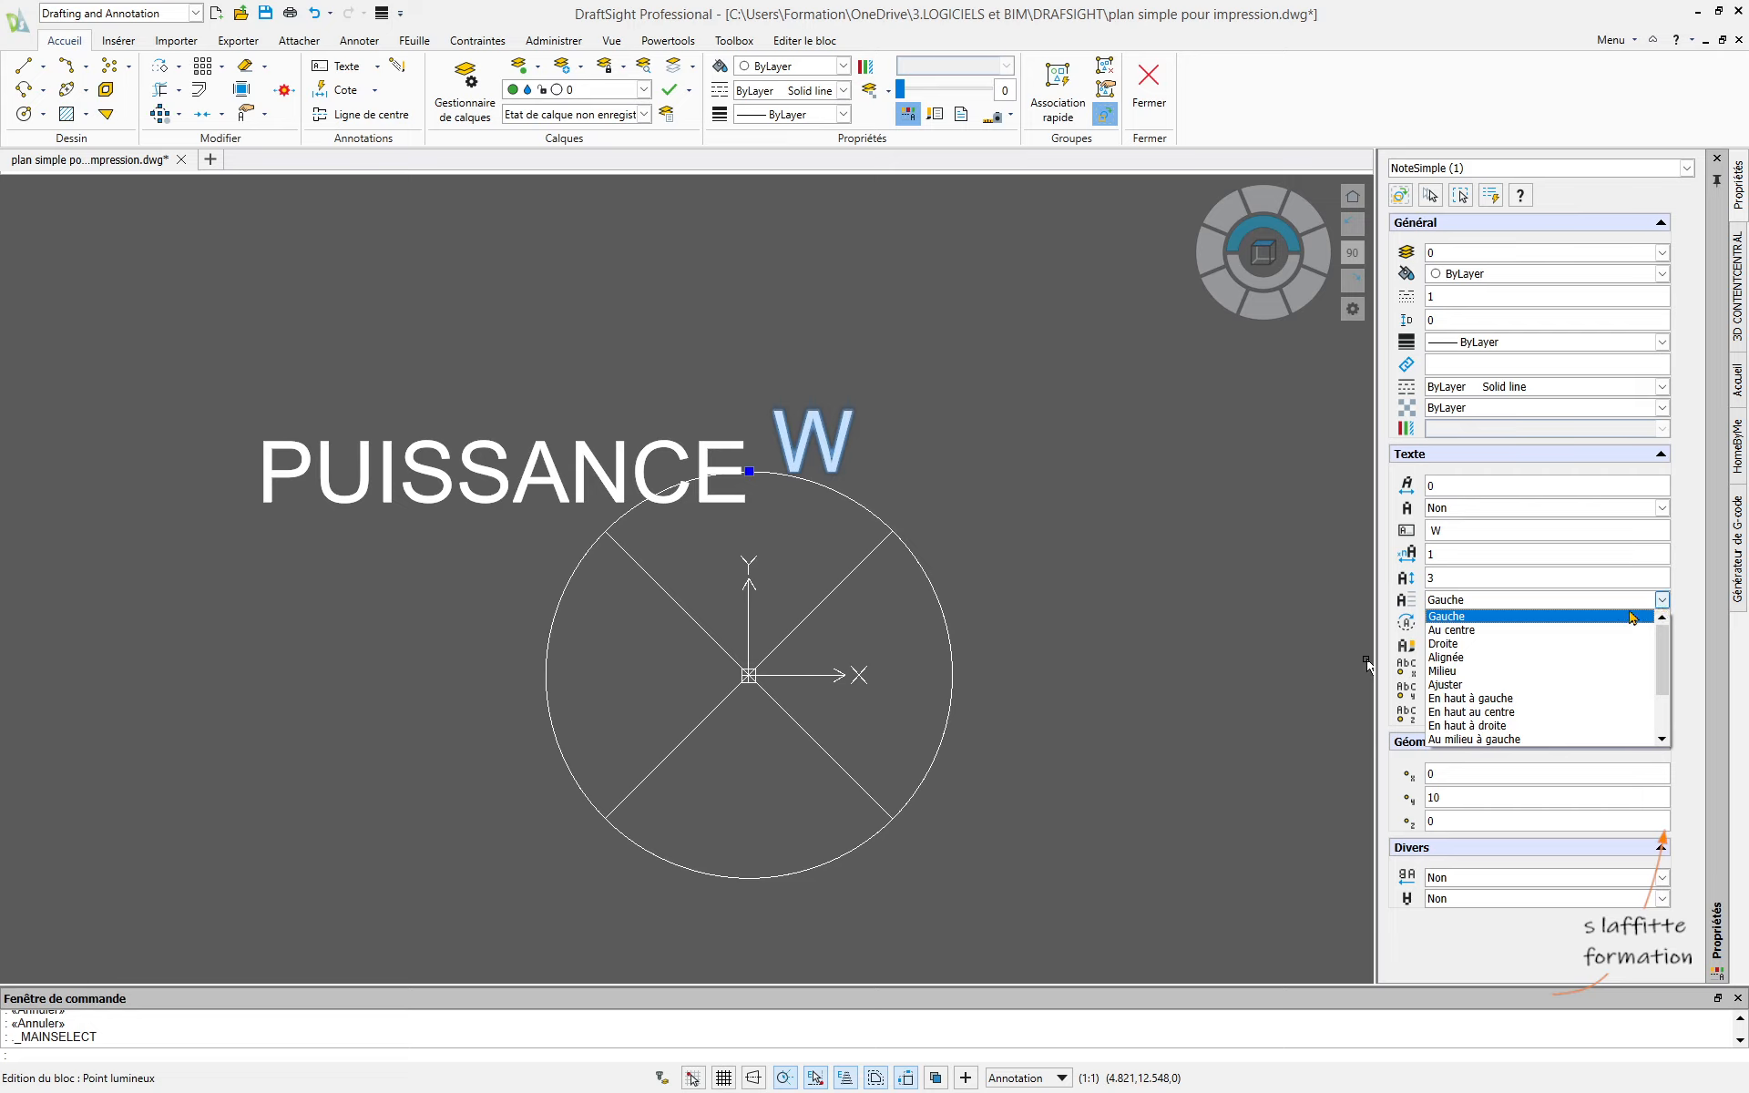
left_click(1483, 739)
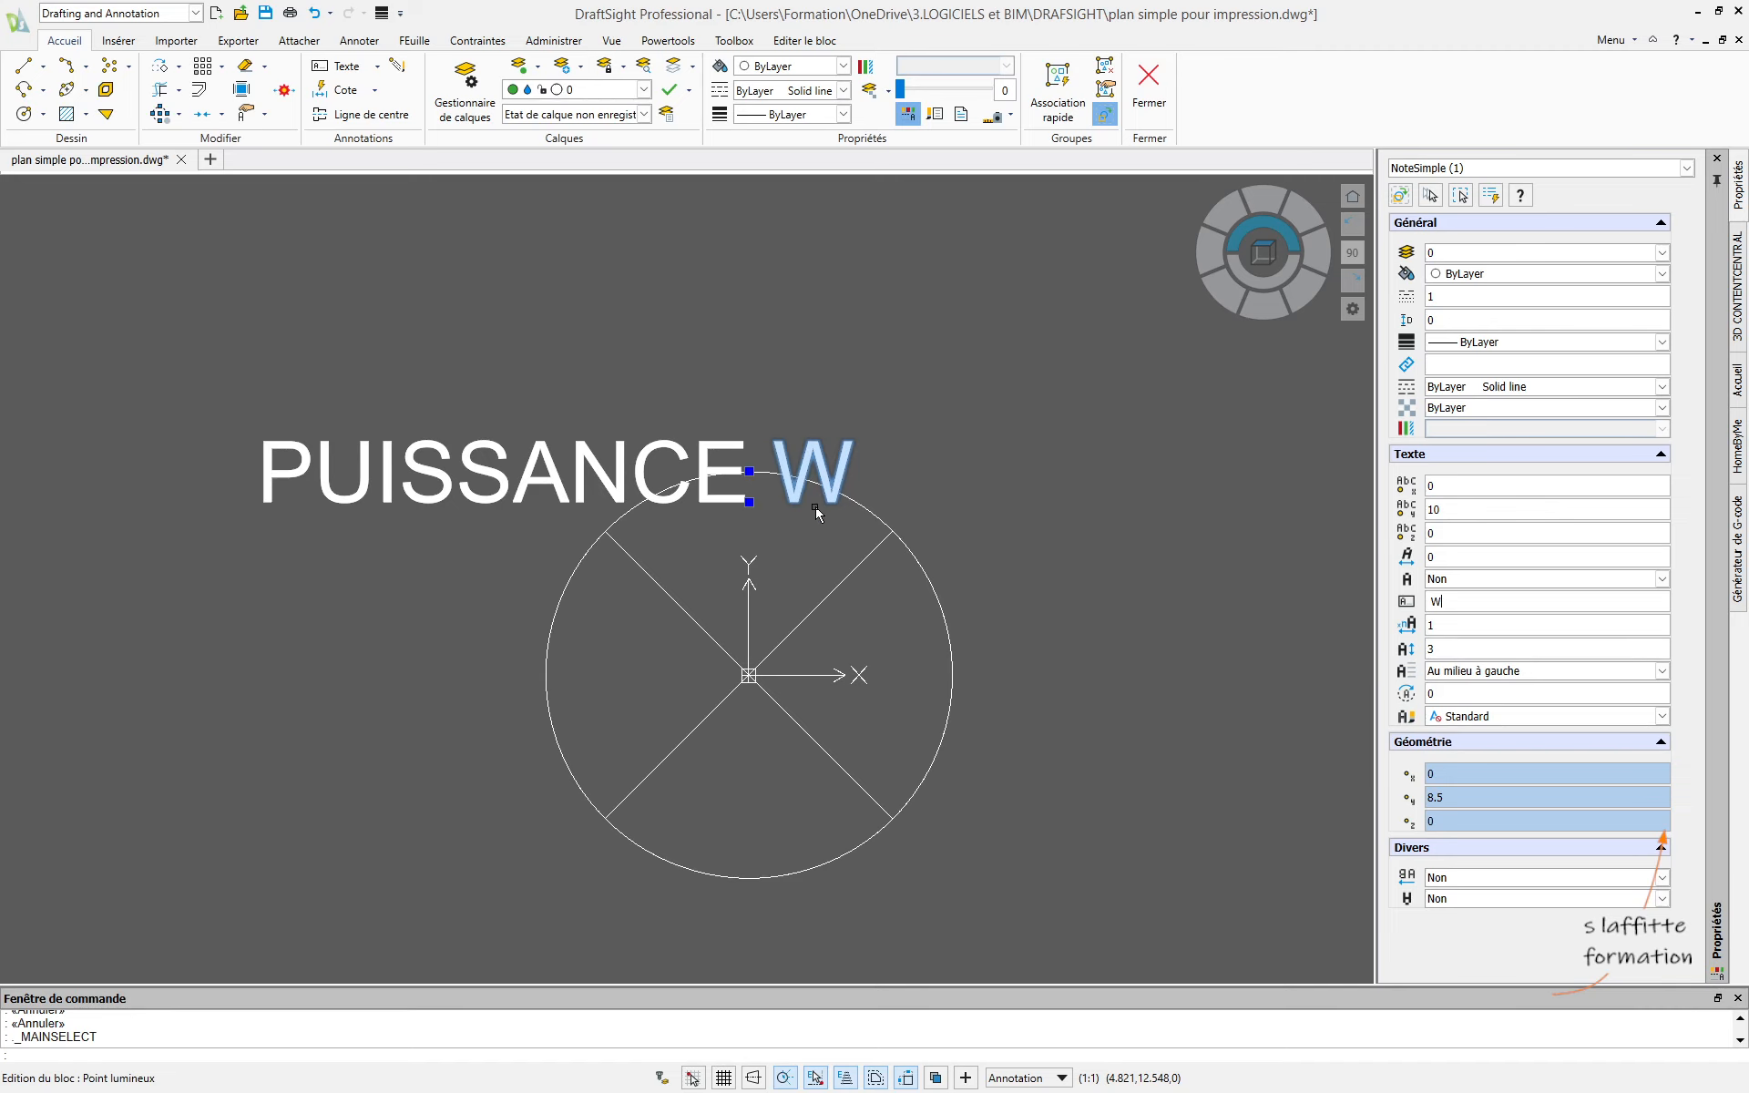
- Move the PUISSANCE attribute and the W note together about 2.3 units straight up, then save and close the block
left_click(747, 467)
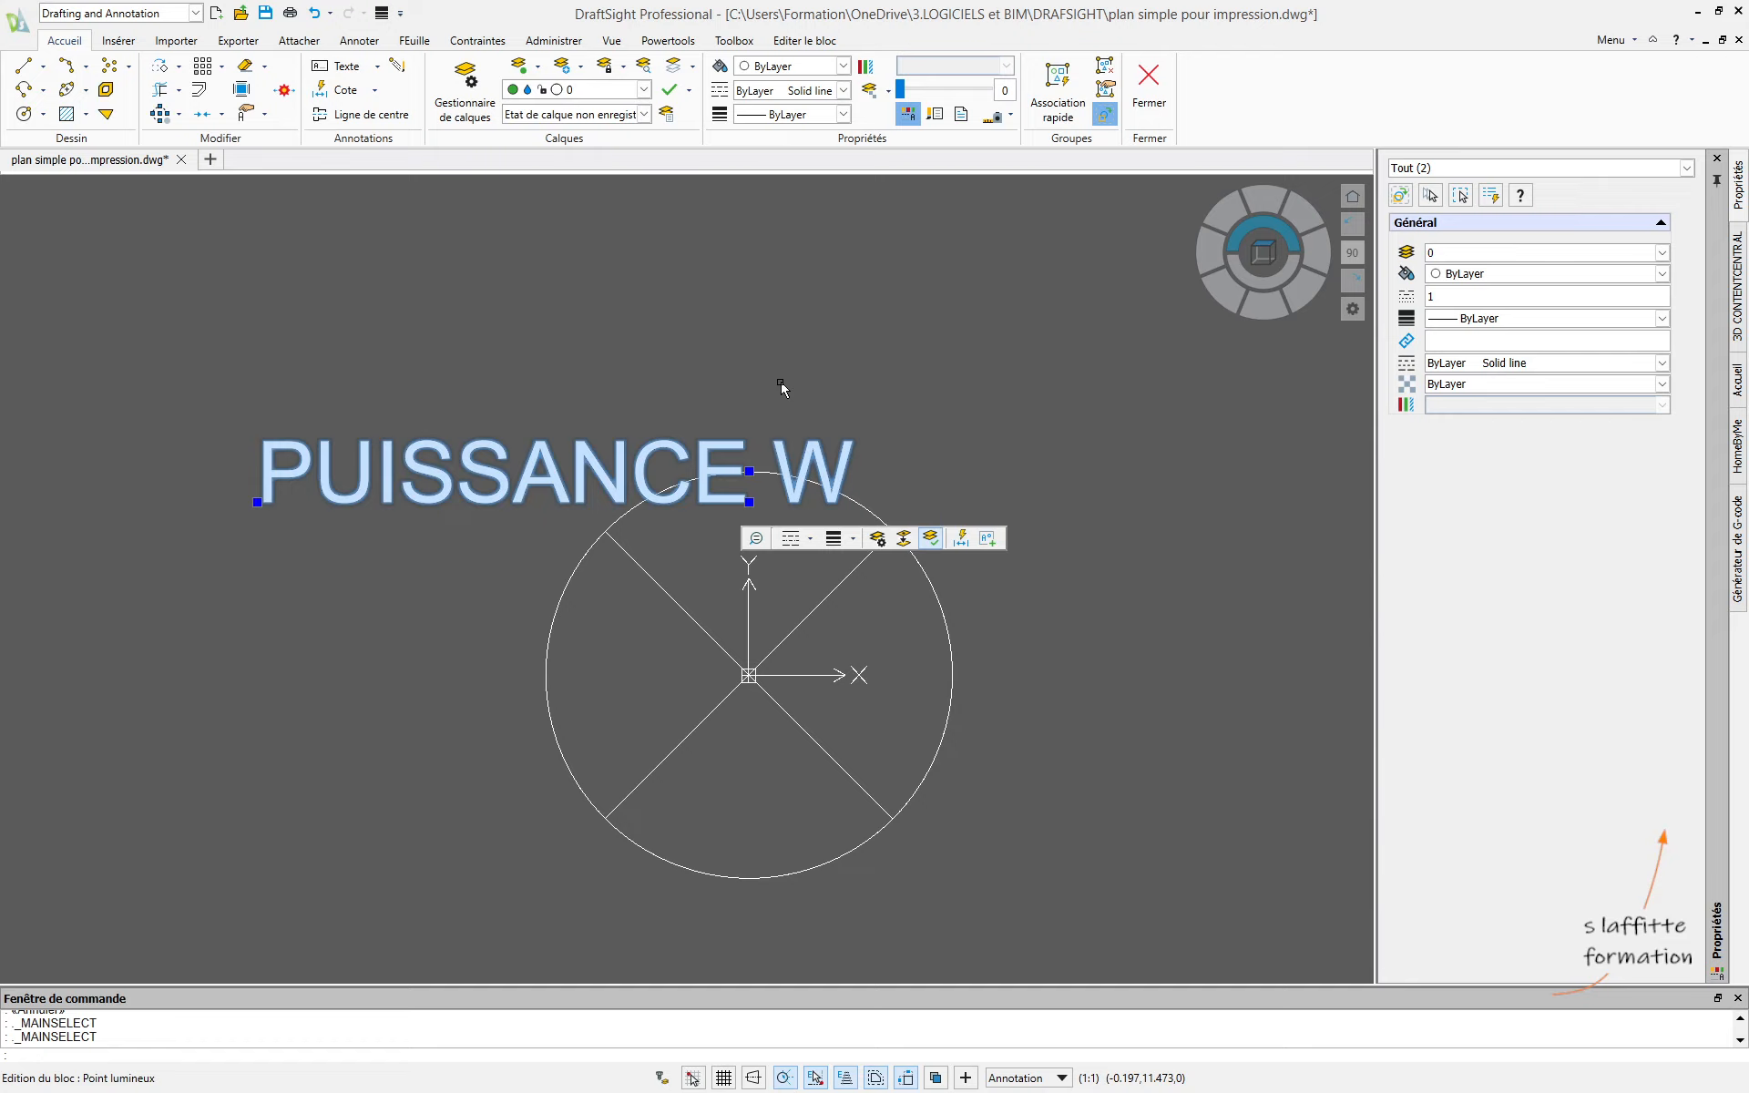
type("M")
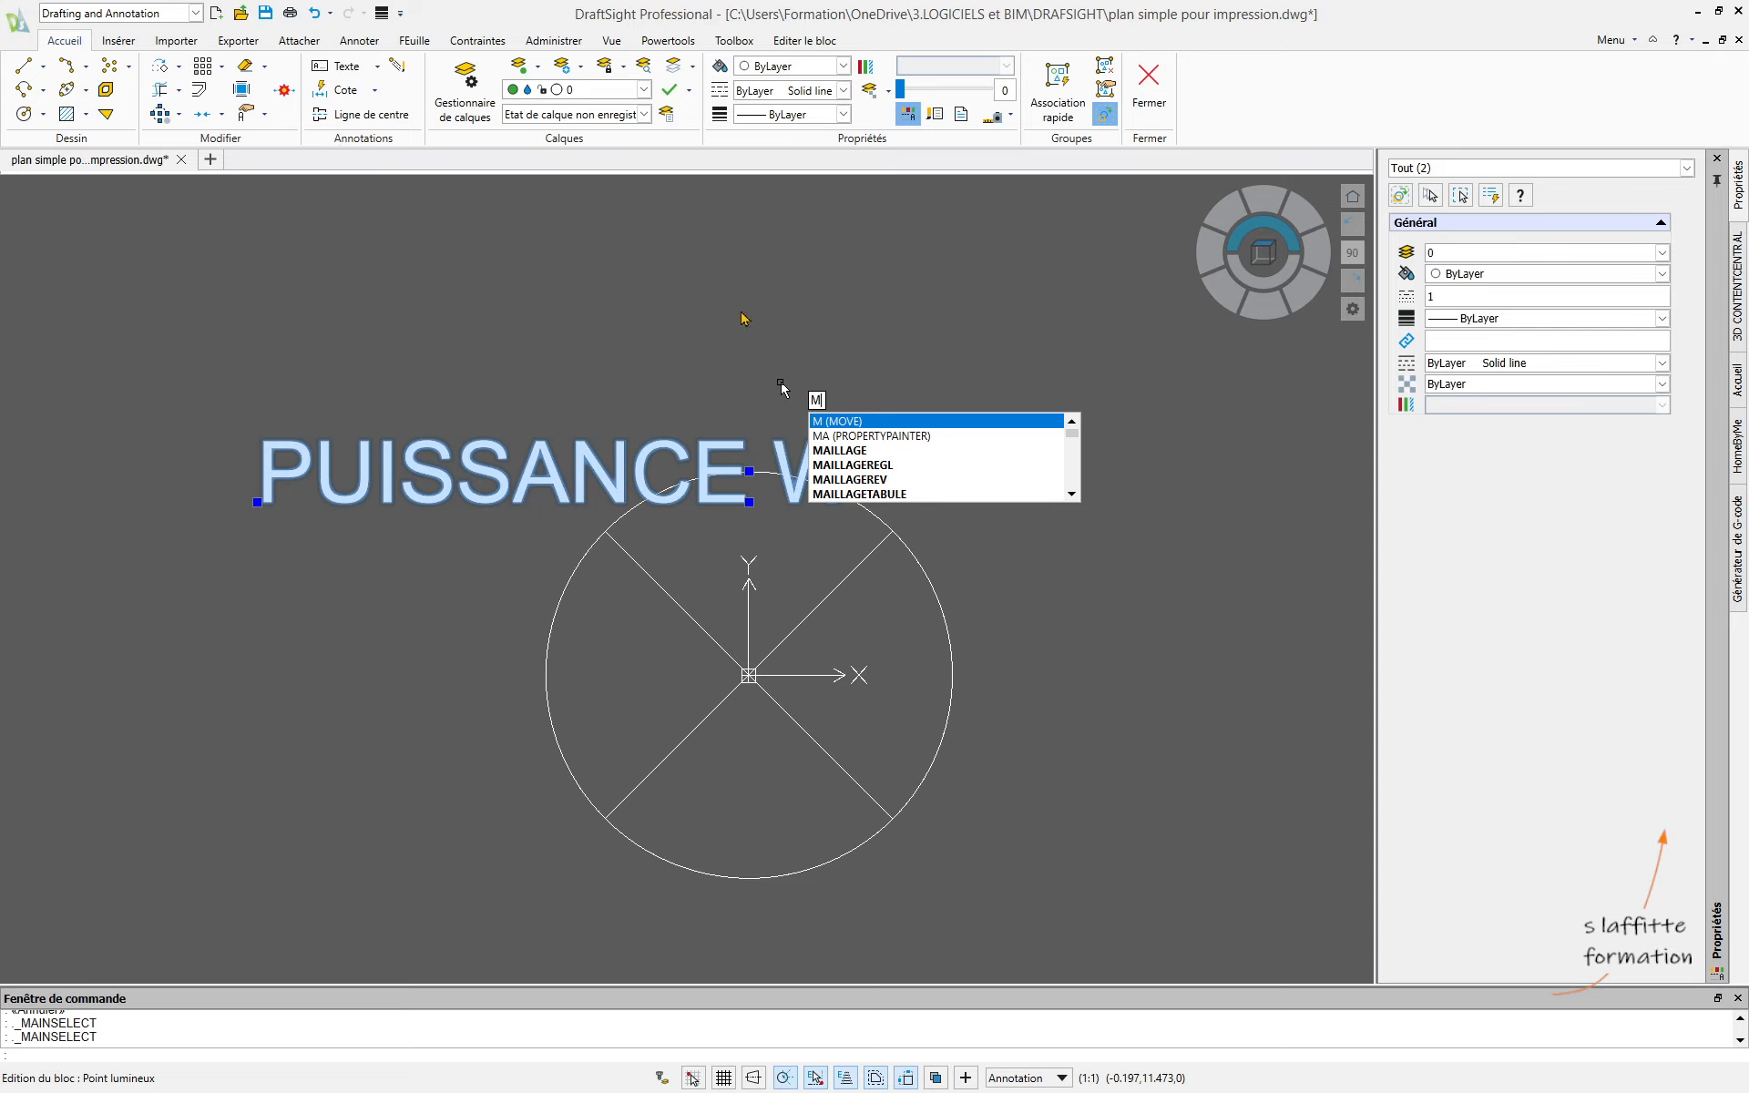
key("Return")
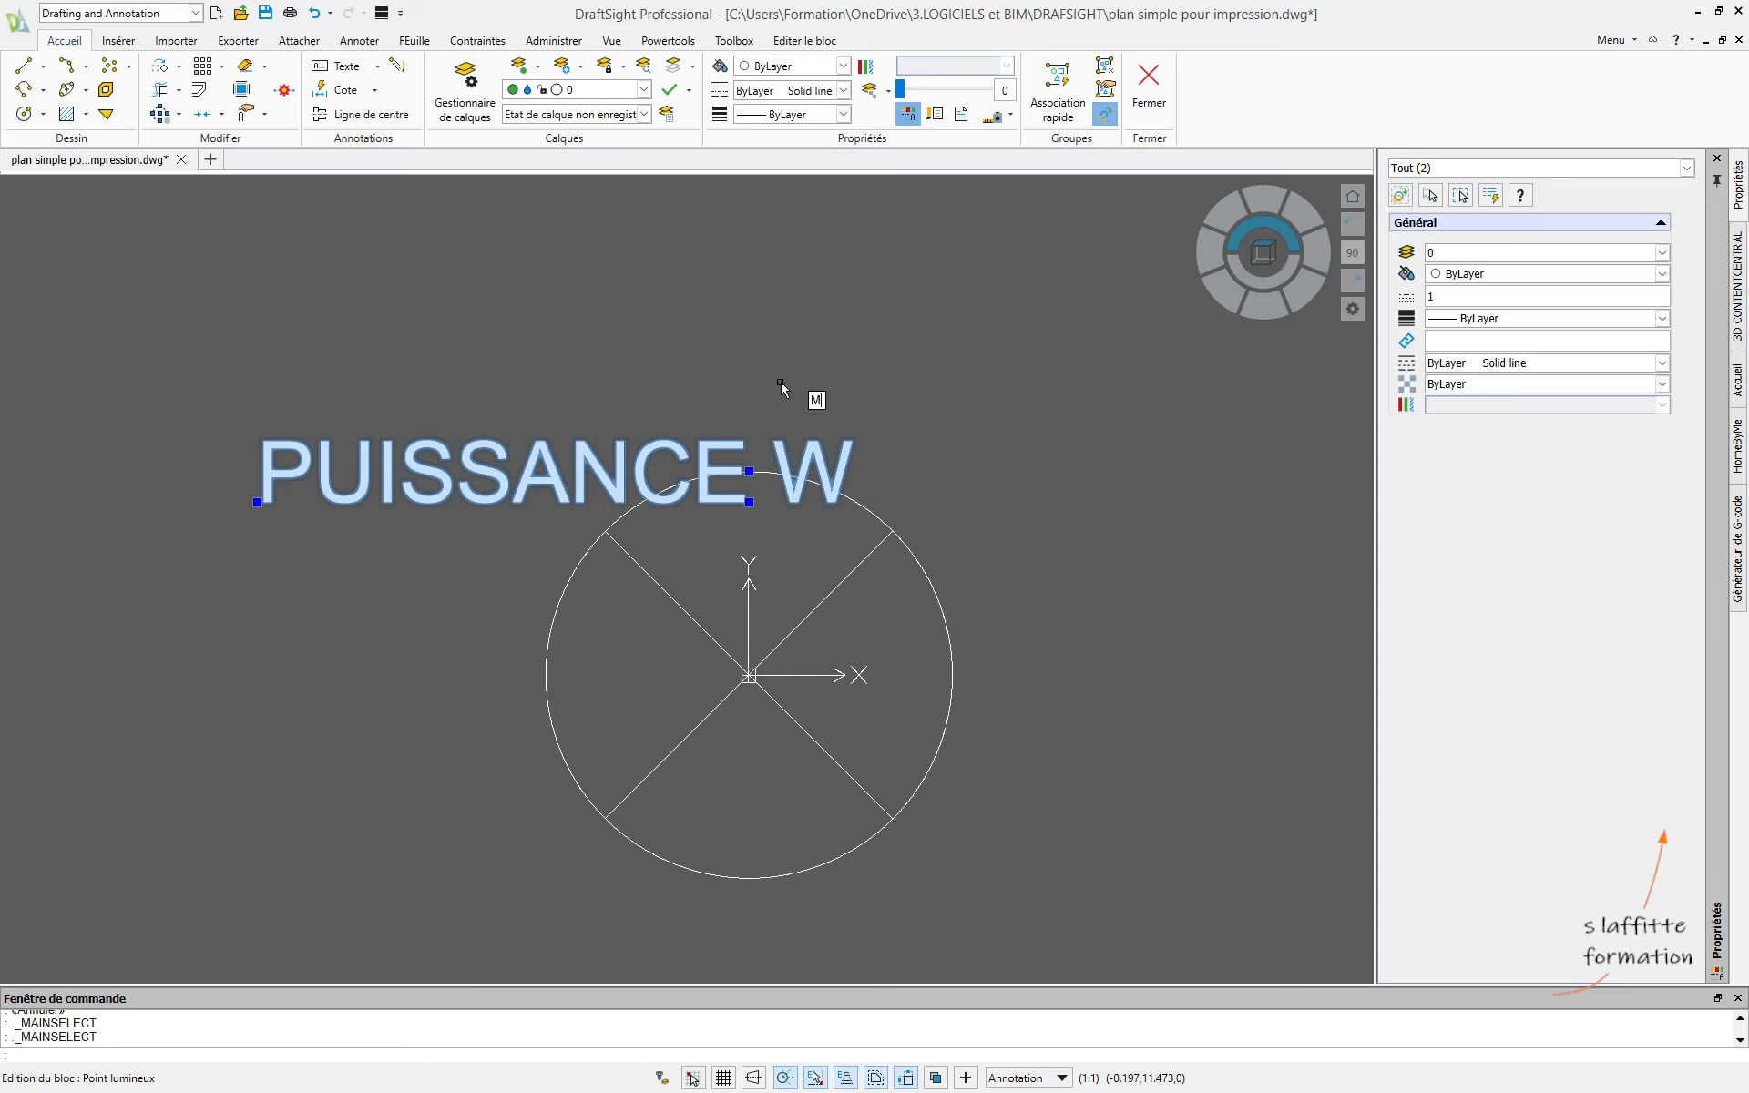
left_click(952, 456)
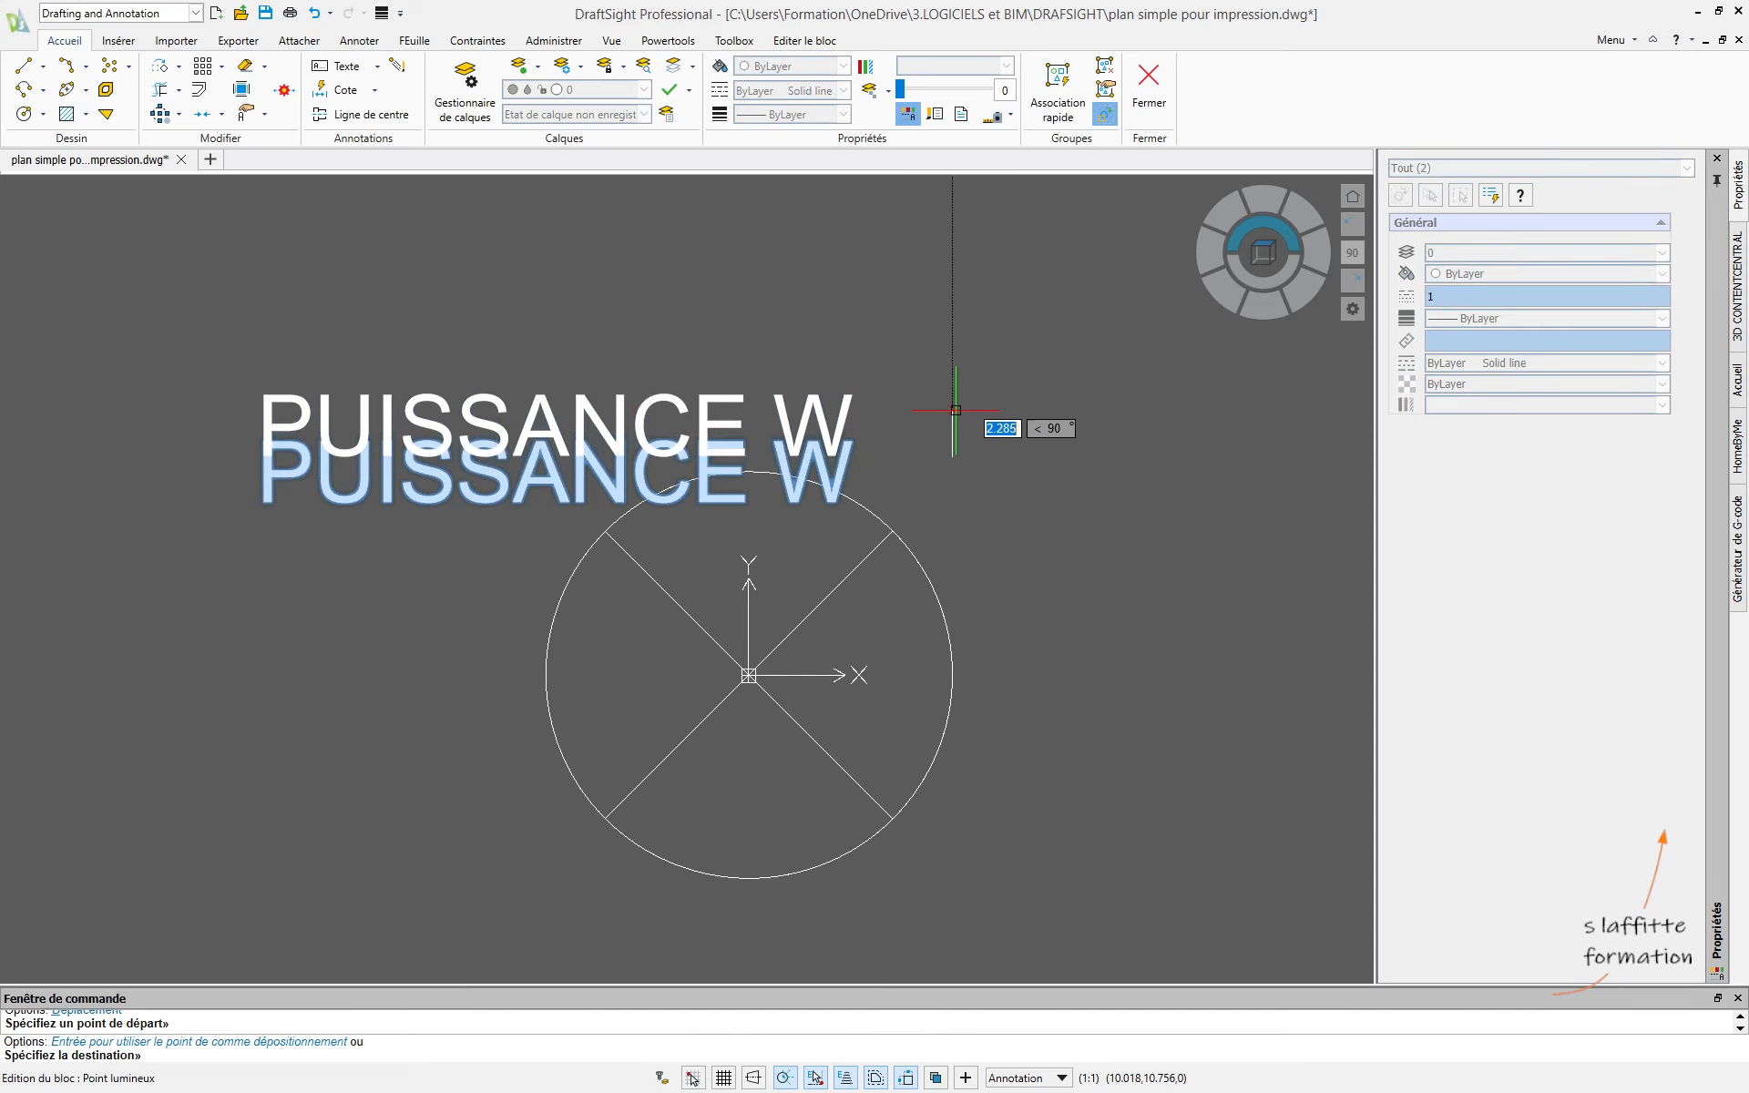
left_click(955, 410)
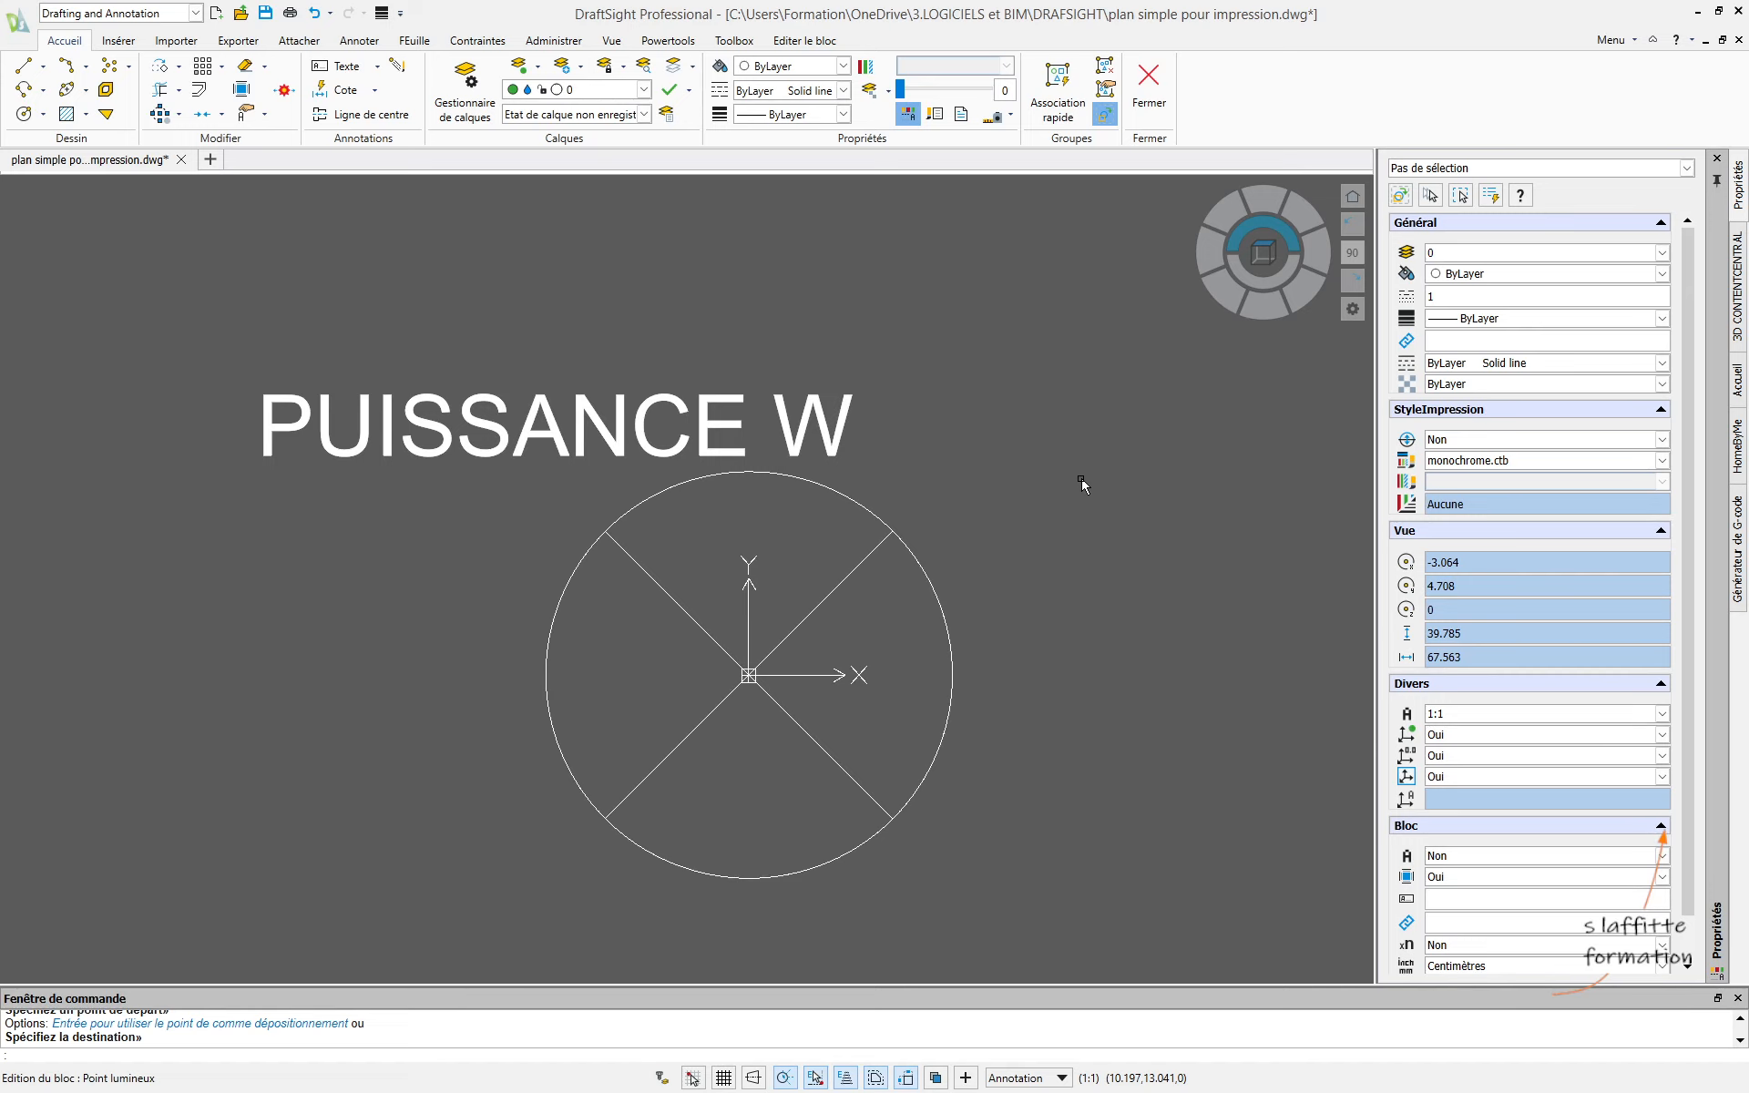
left_click(1149, 91)
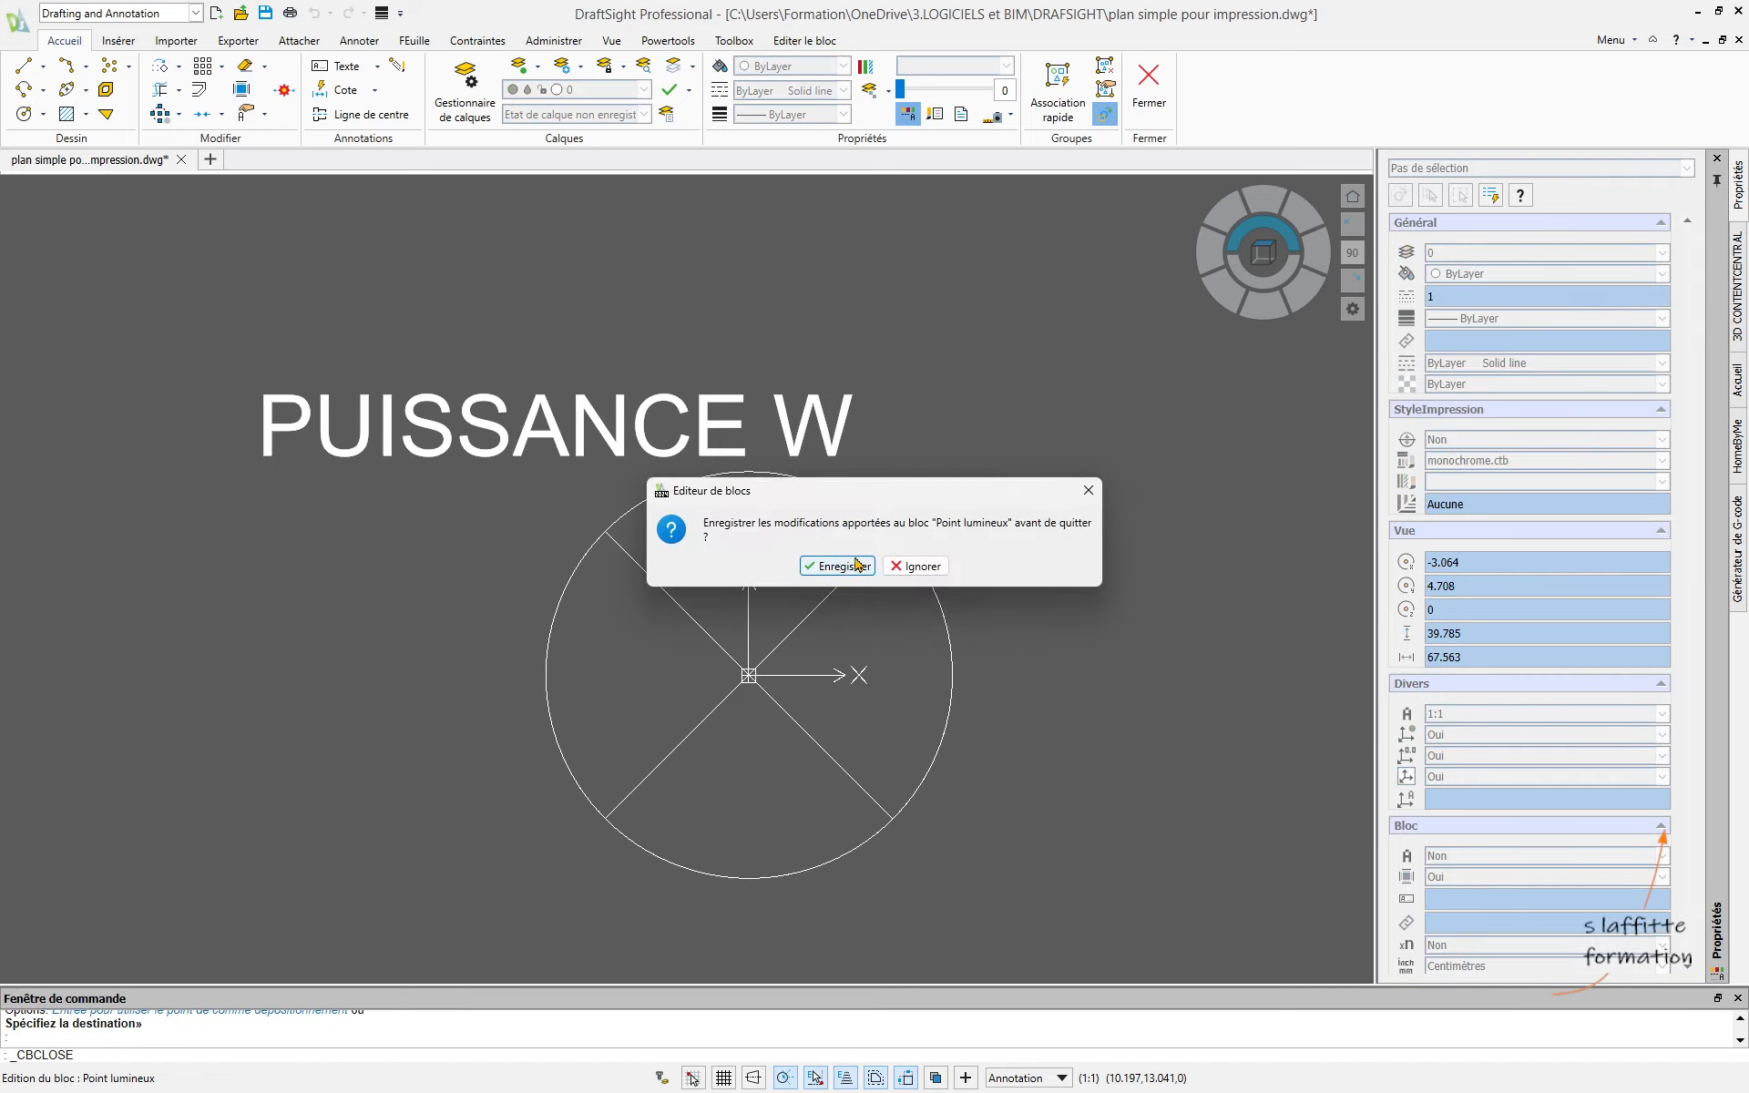
left_click(857, 565)
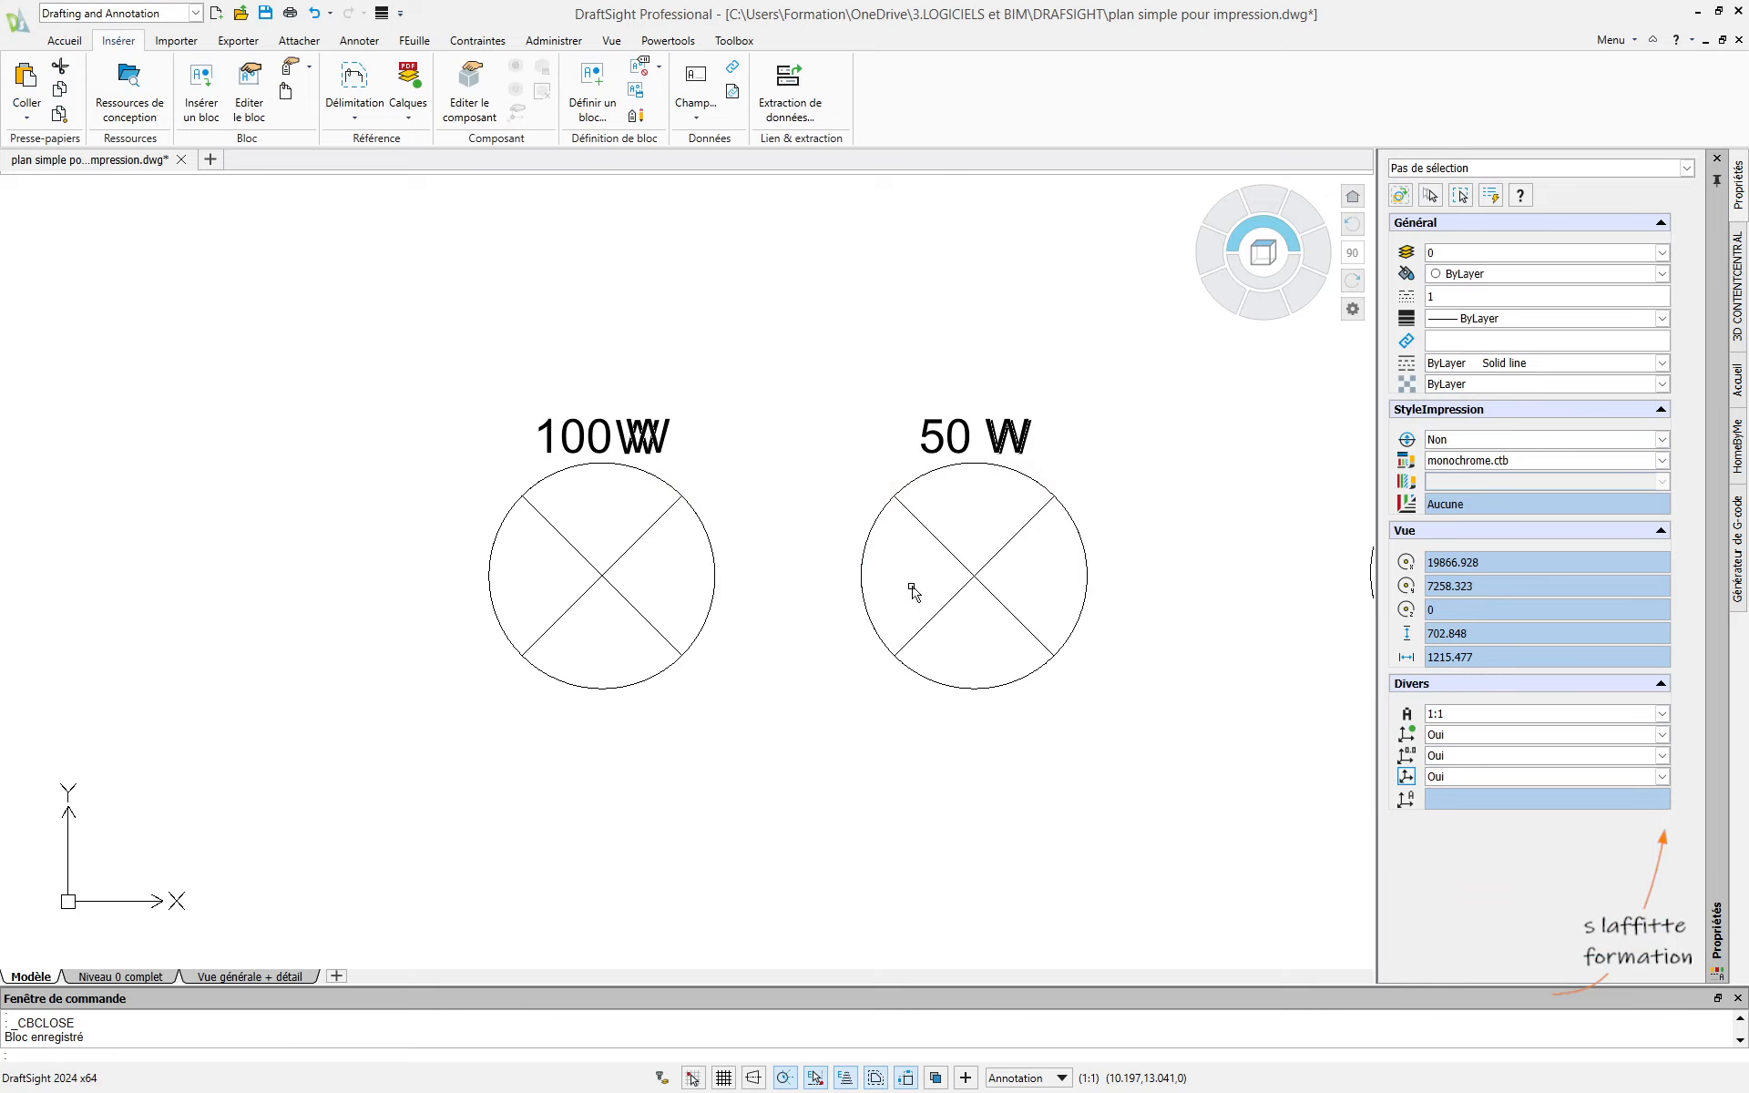
scroll(911, 590, "down", 2)
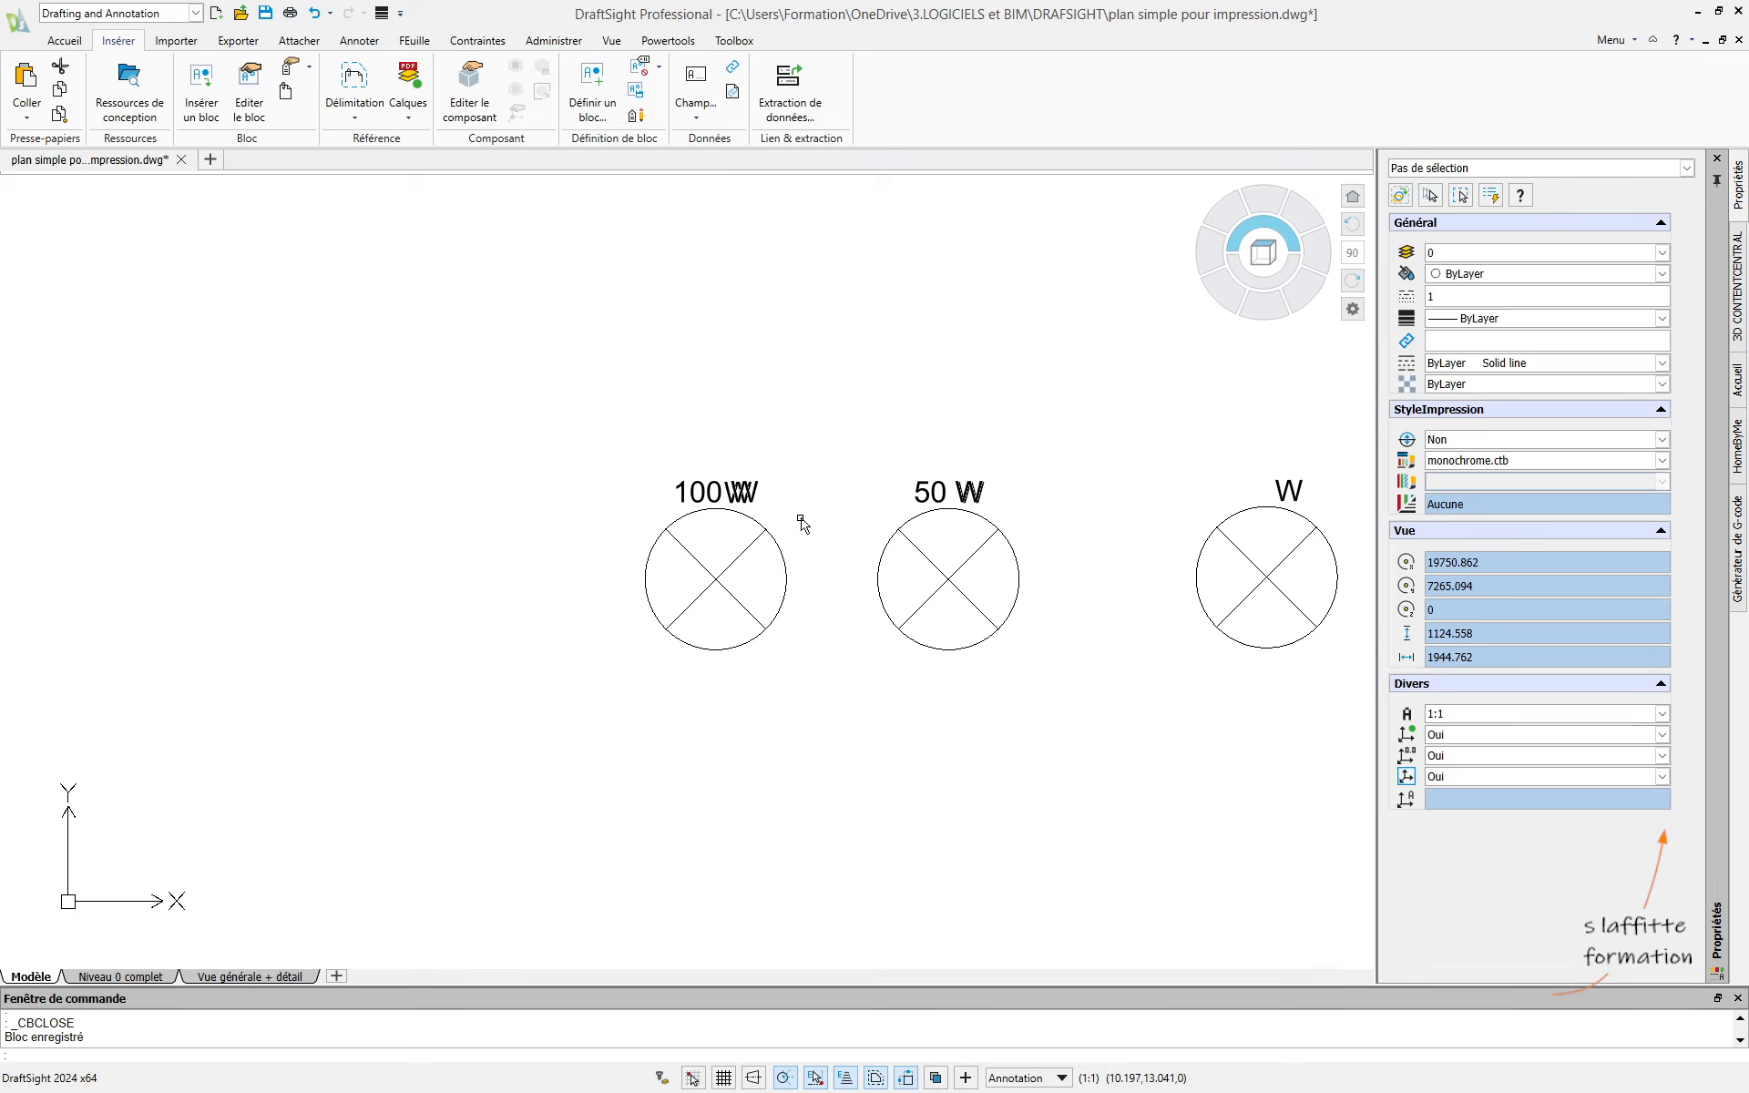
left_click(202, 109)
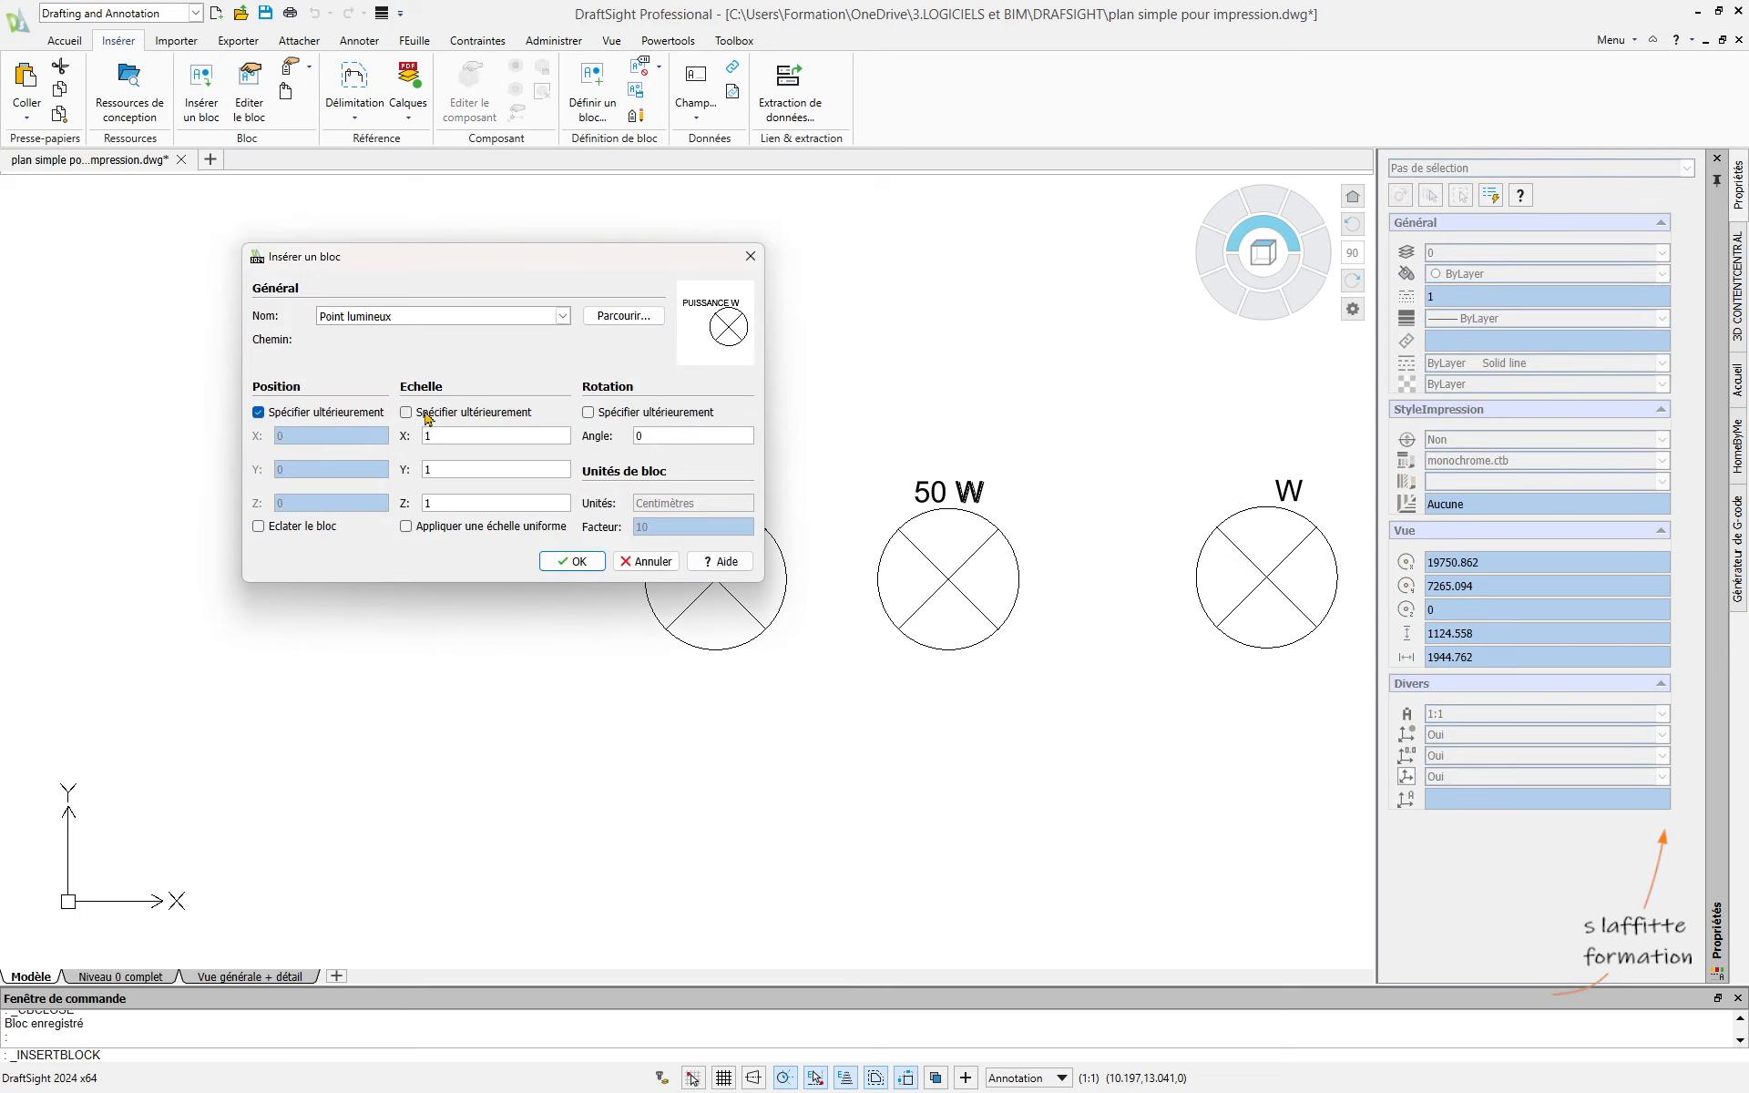
left_click(571, 561)
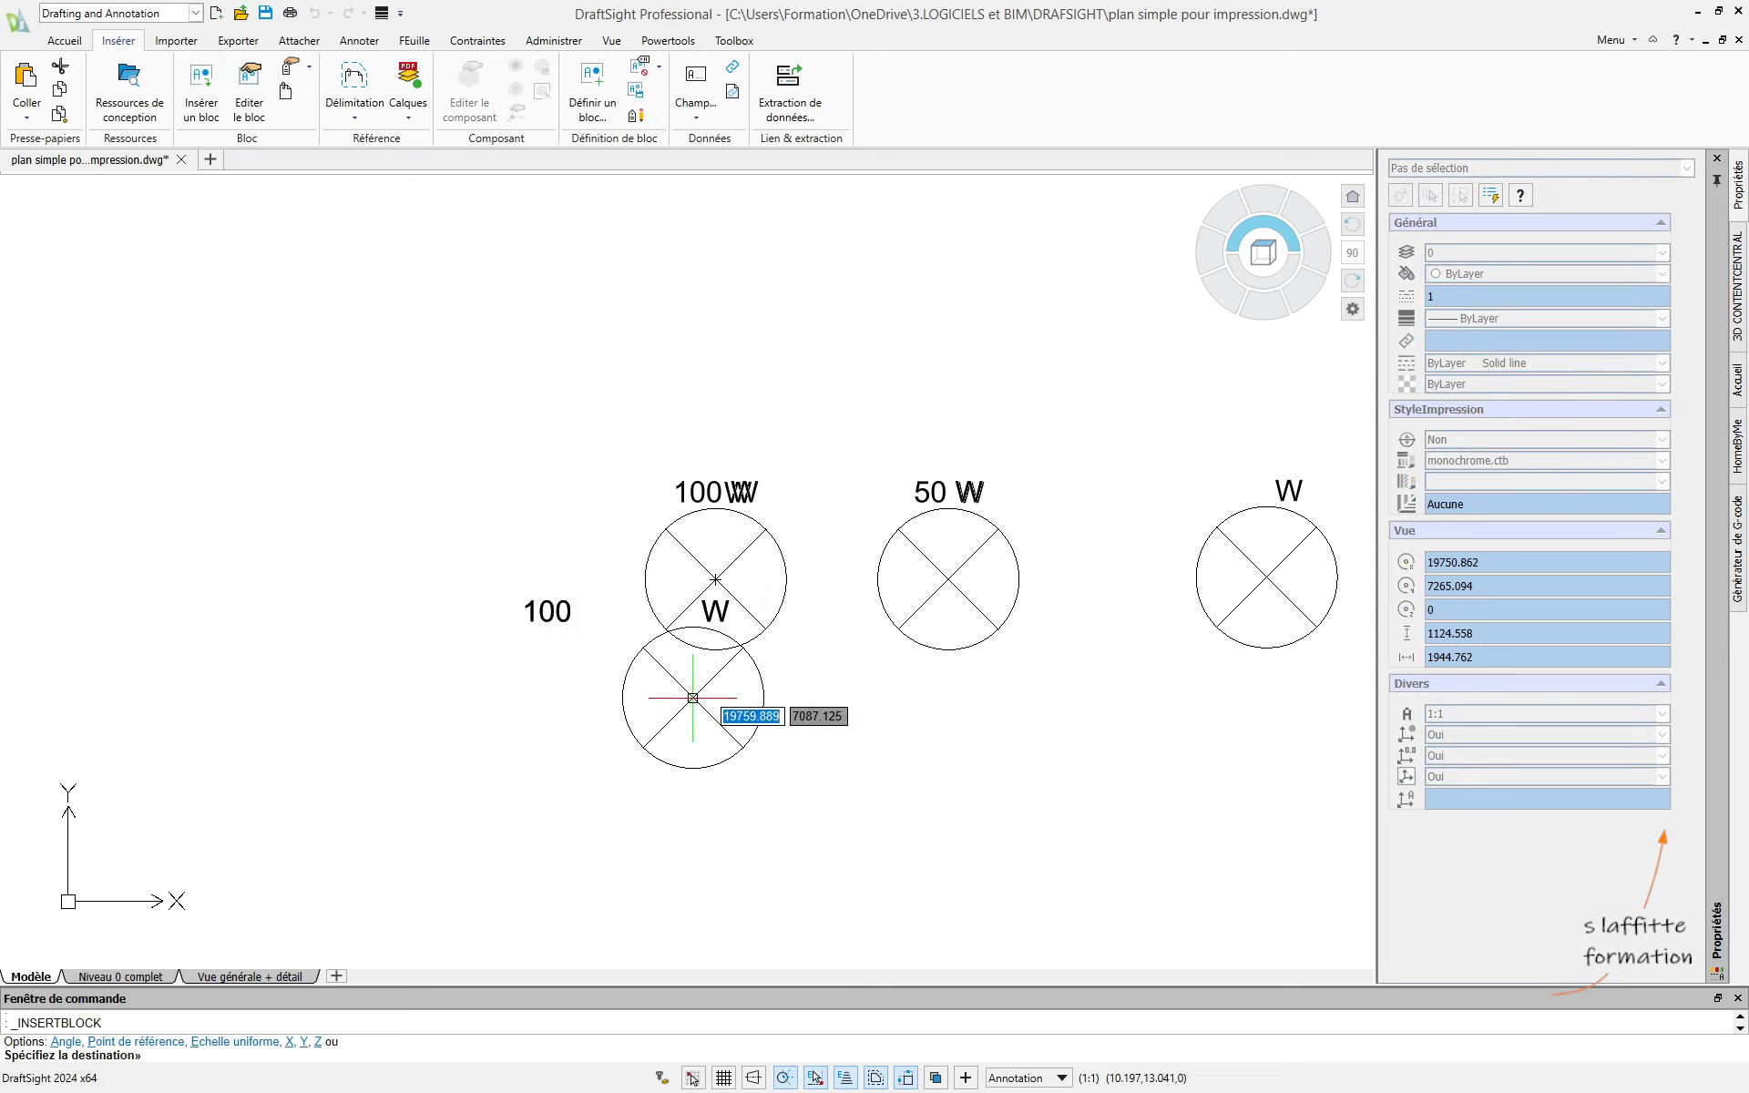
middle_click_drag(510, 685, 792, 731)
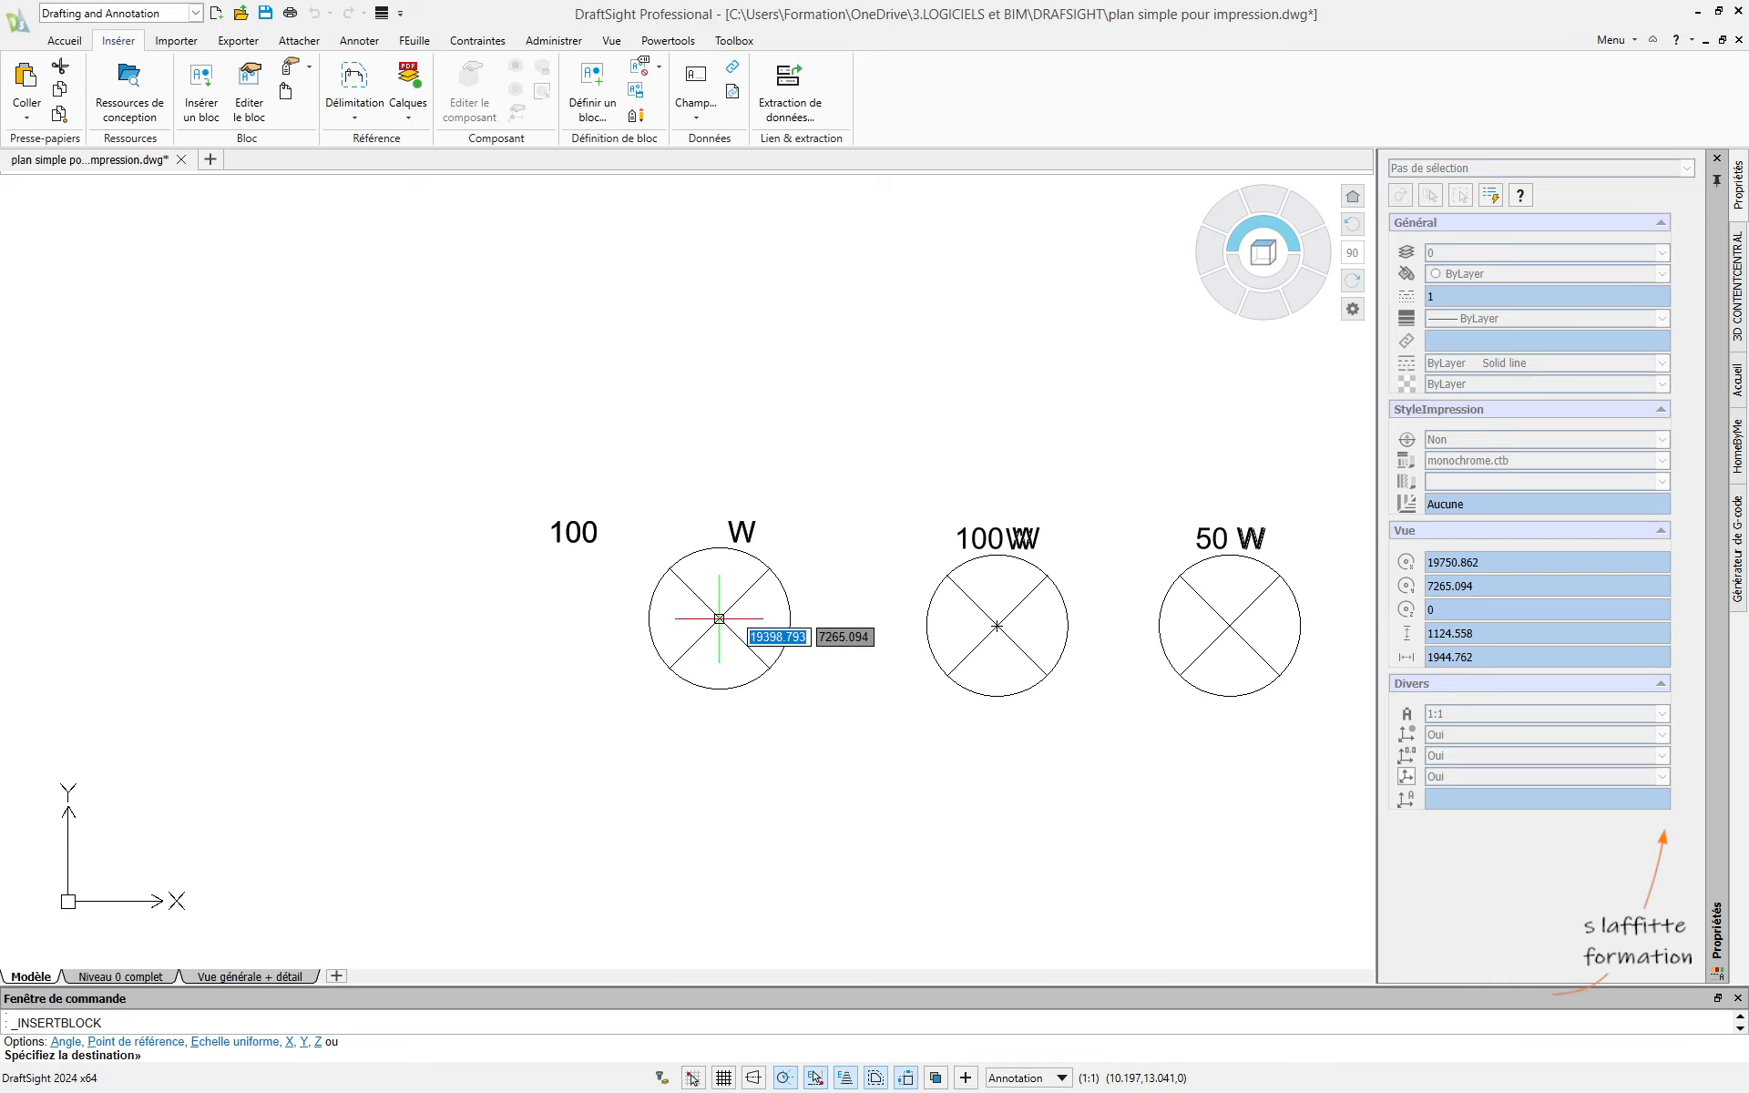
left_click(720, 618)
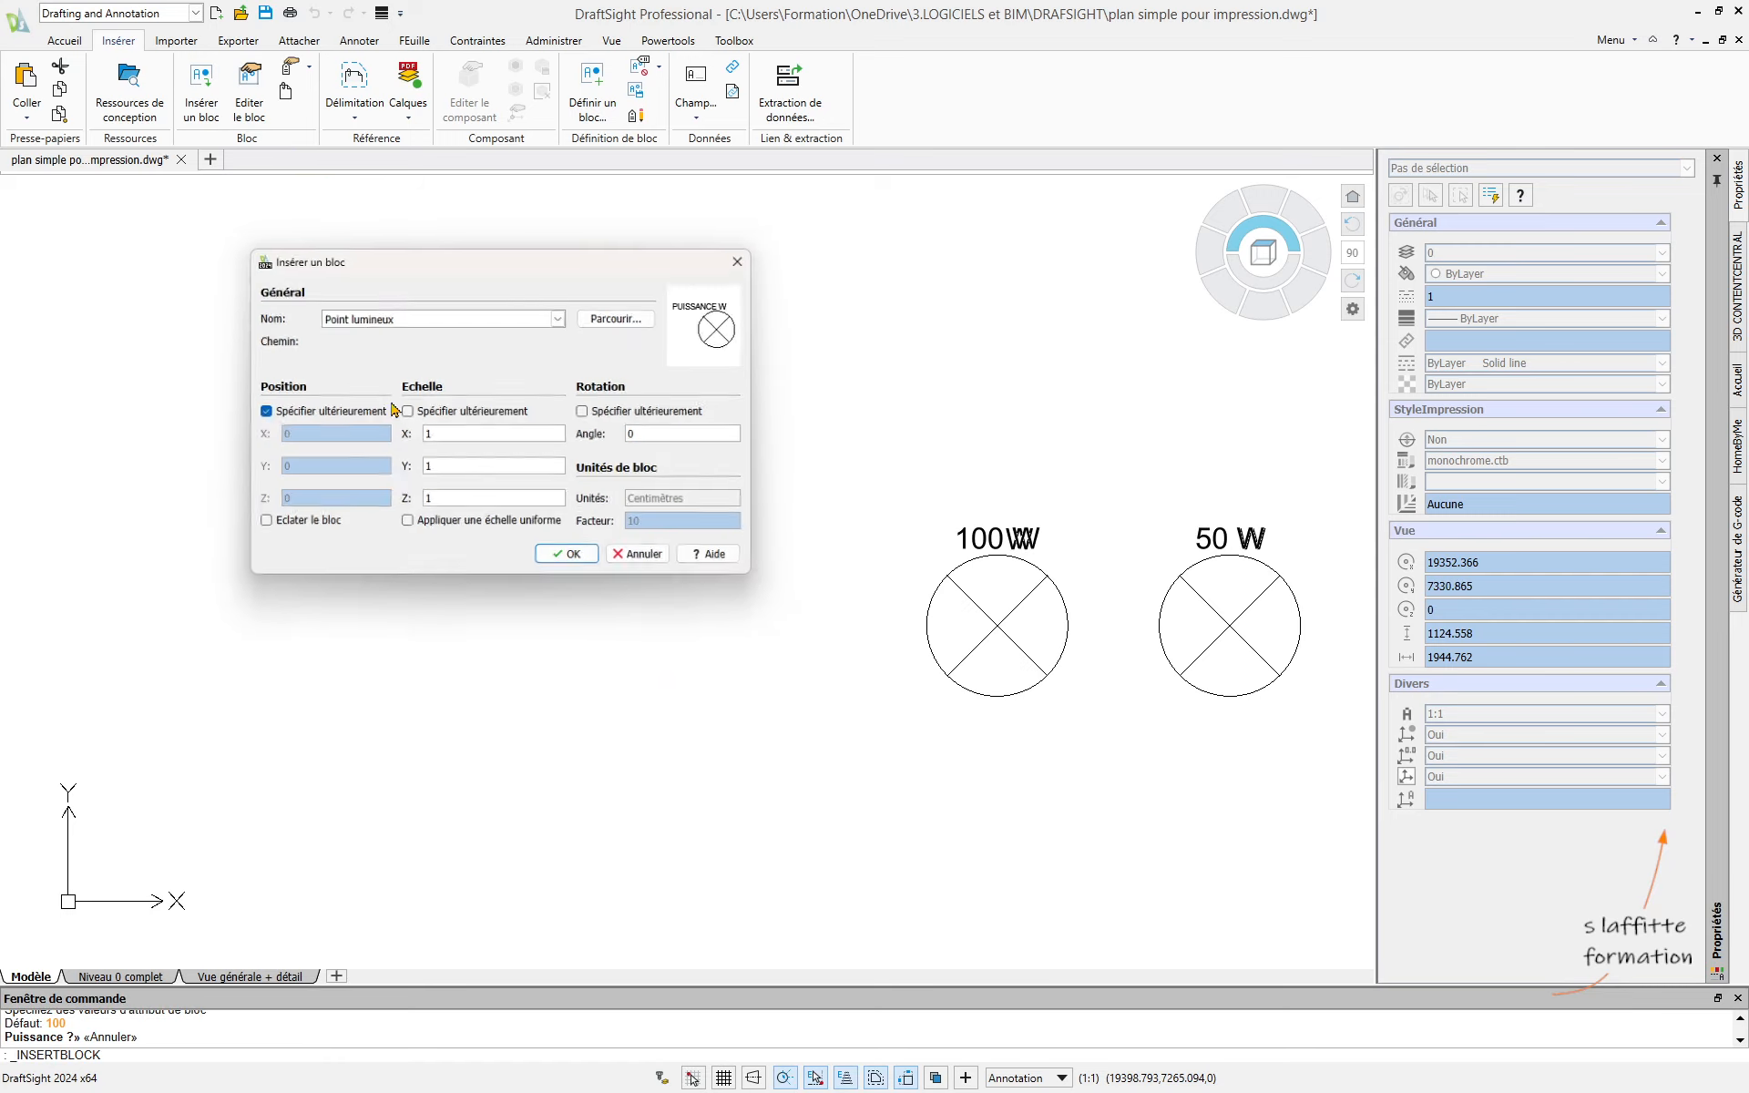
- Insert a Point lumineux block to the left of the existing lights with a power of 50
left_click(201, 90)
left_click(556, 562)
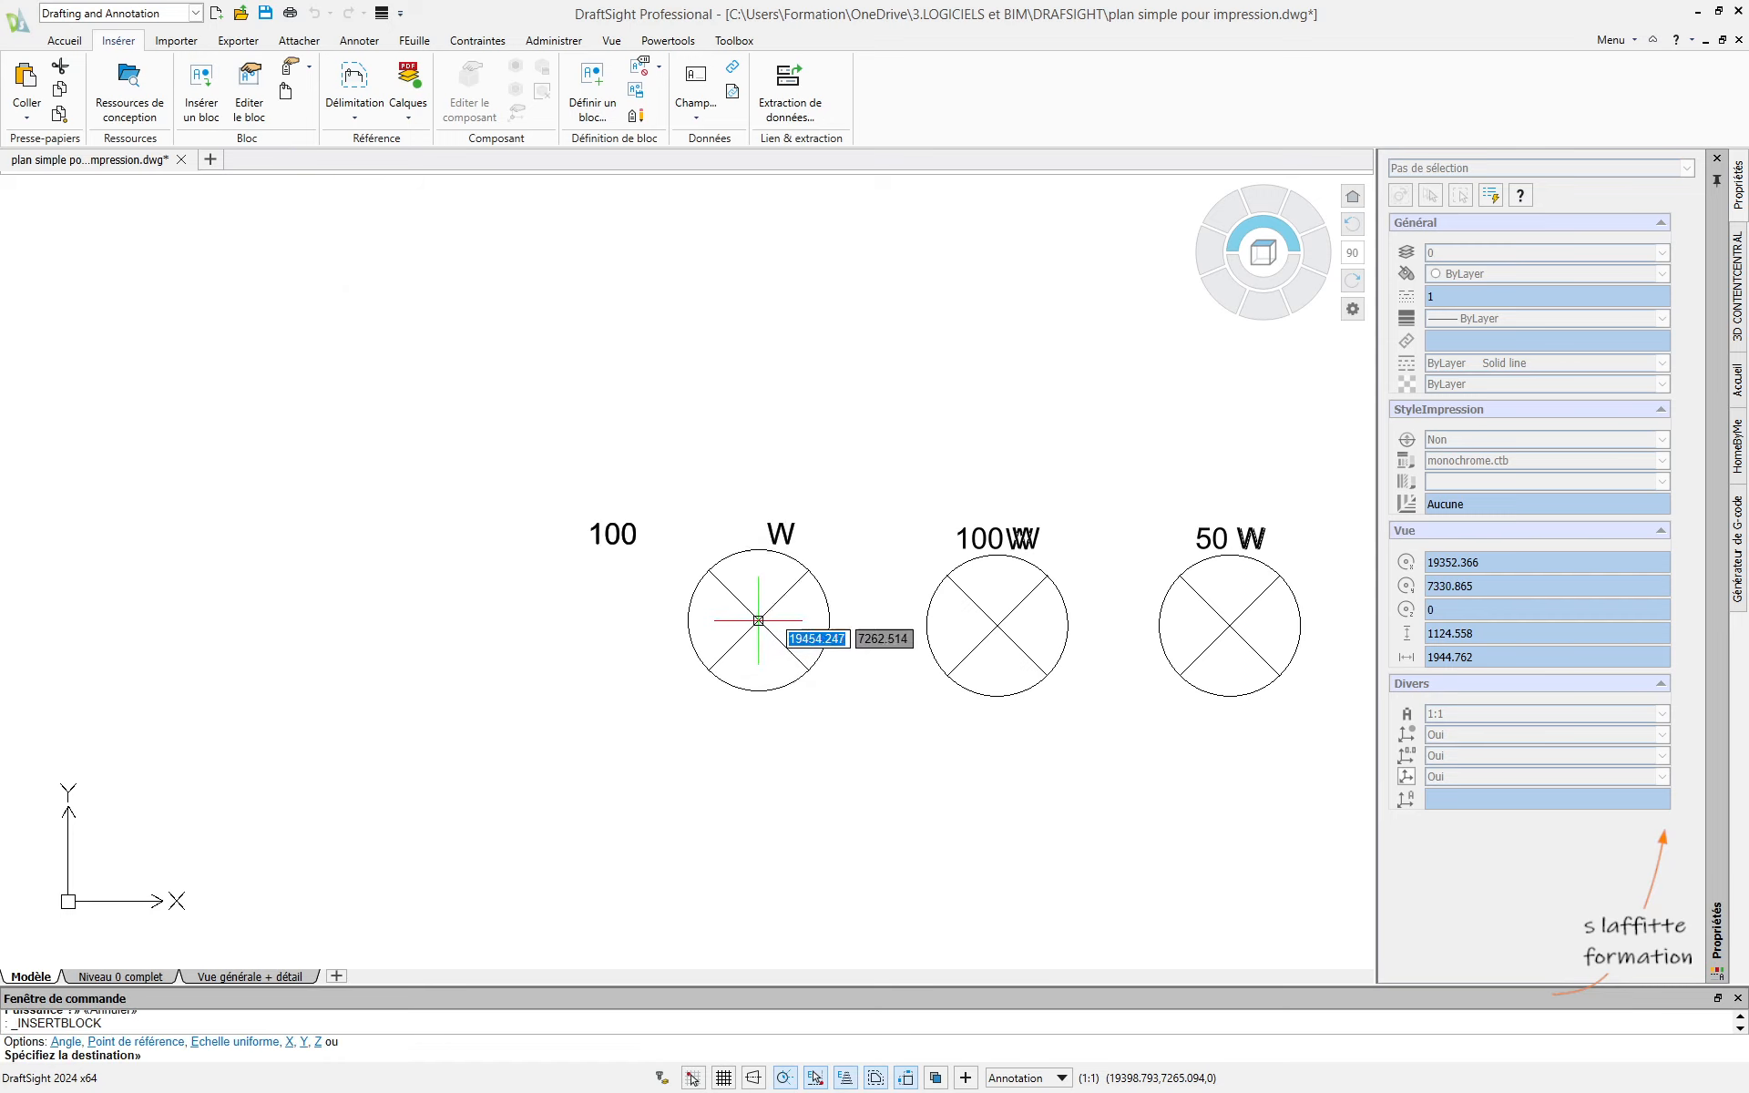
left_click(742, 626)
type("5")
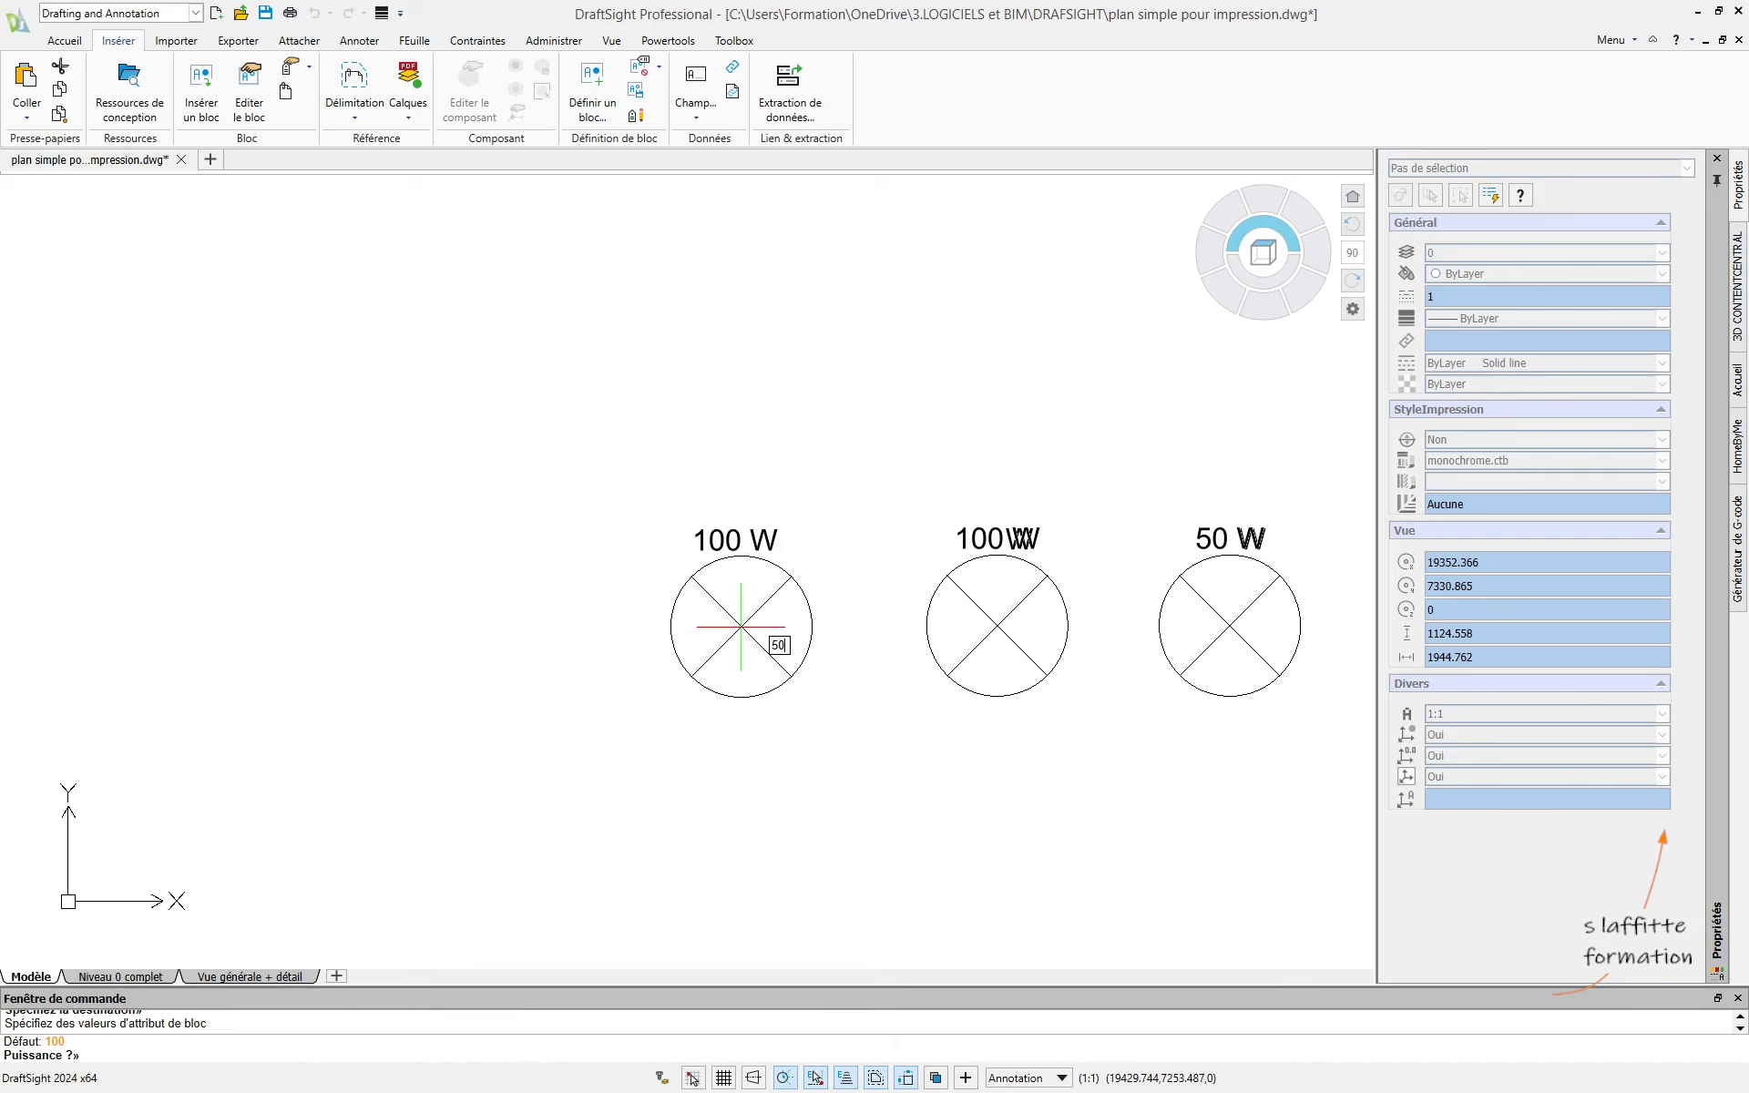
type("0")
key("Return")
key("Escape")
key("Escape")
- Change the PUISSANCE attribute value of the old 100 W light to 100, without the unit
scroll(743, 607, "down", 2)
scroll(902, 616, "up", 1)
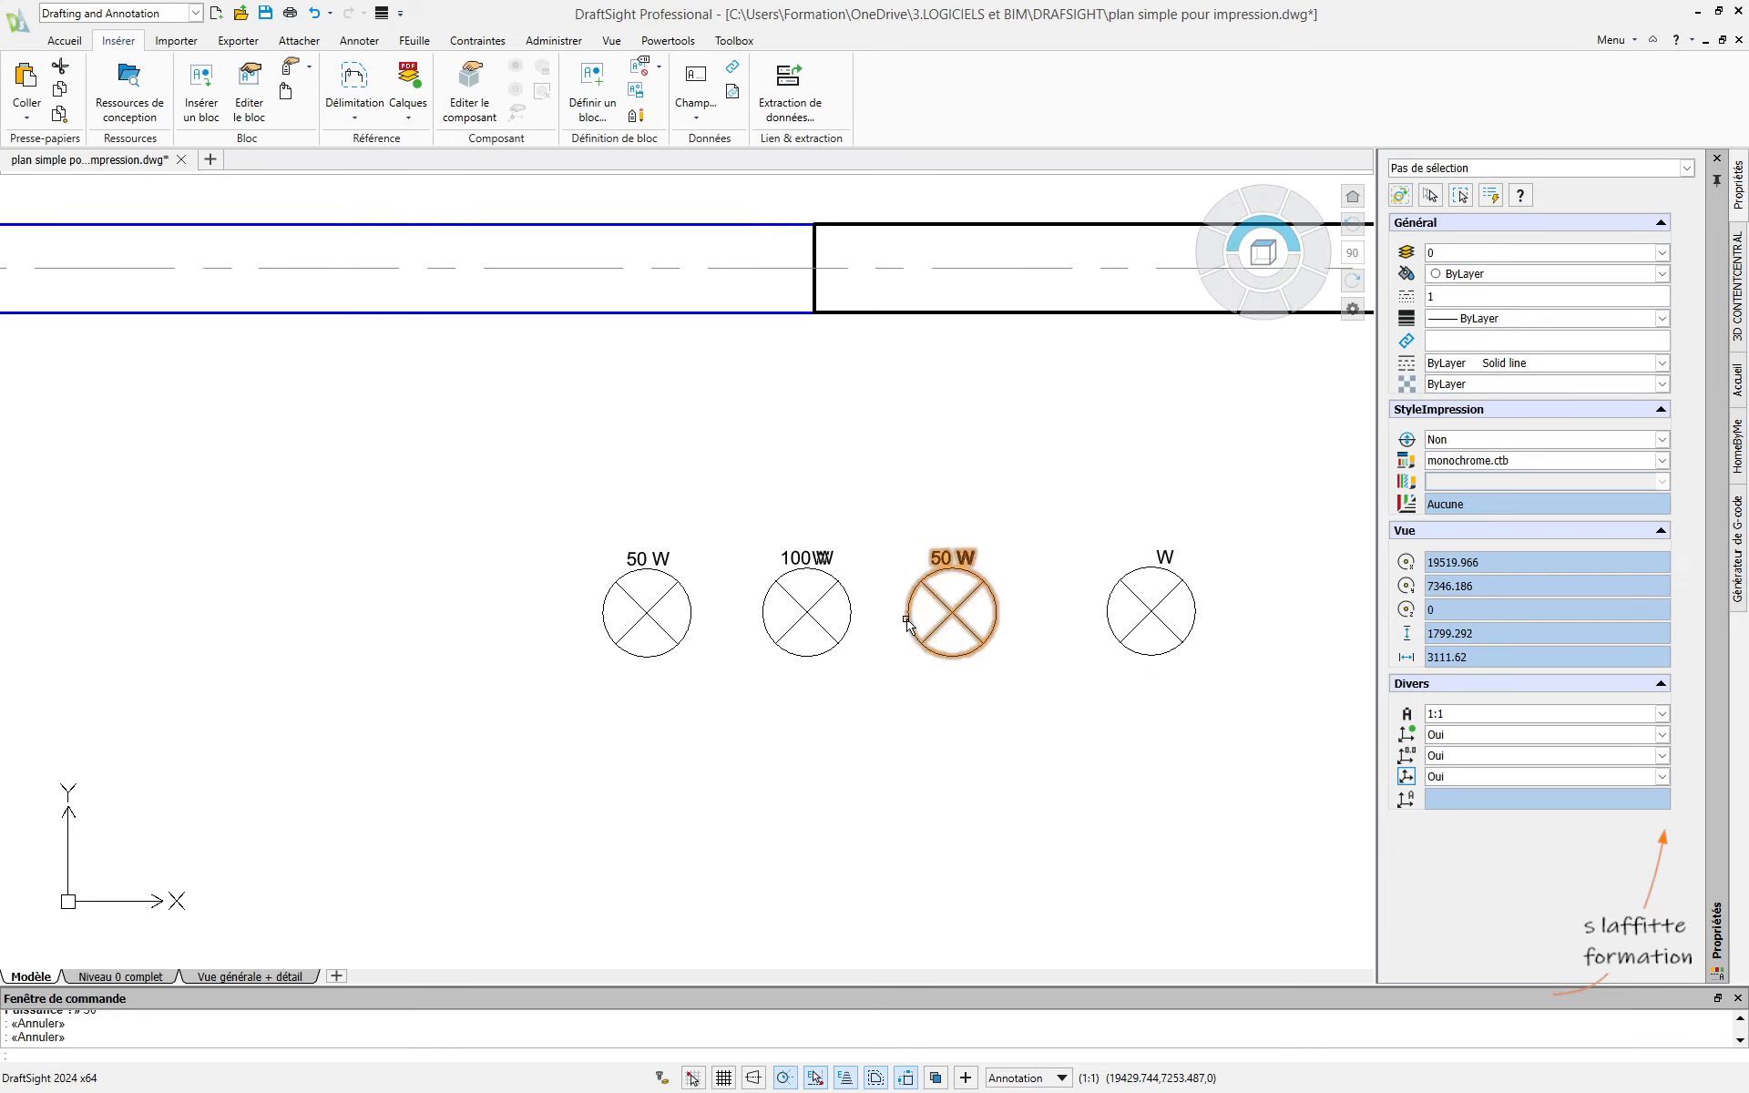
key("Escape")
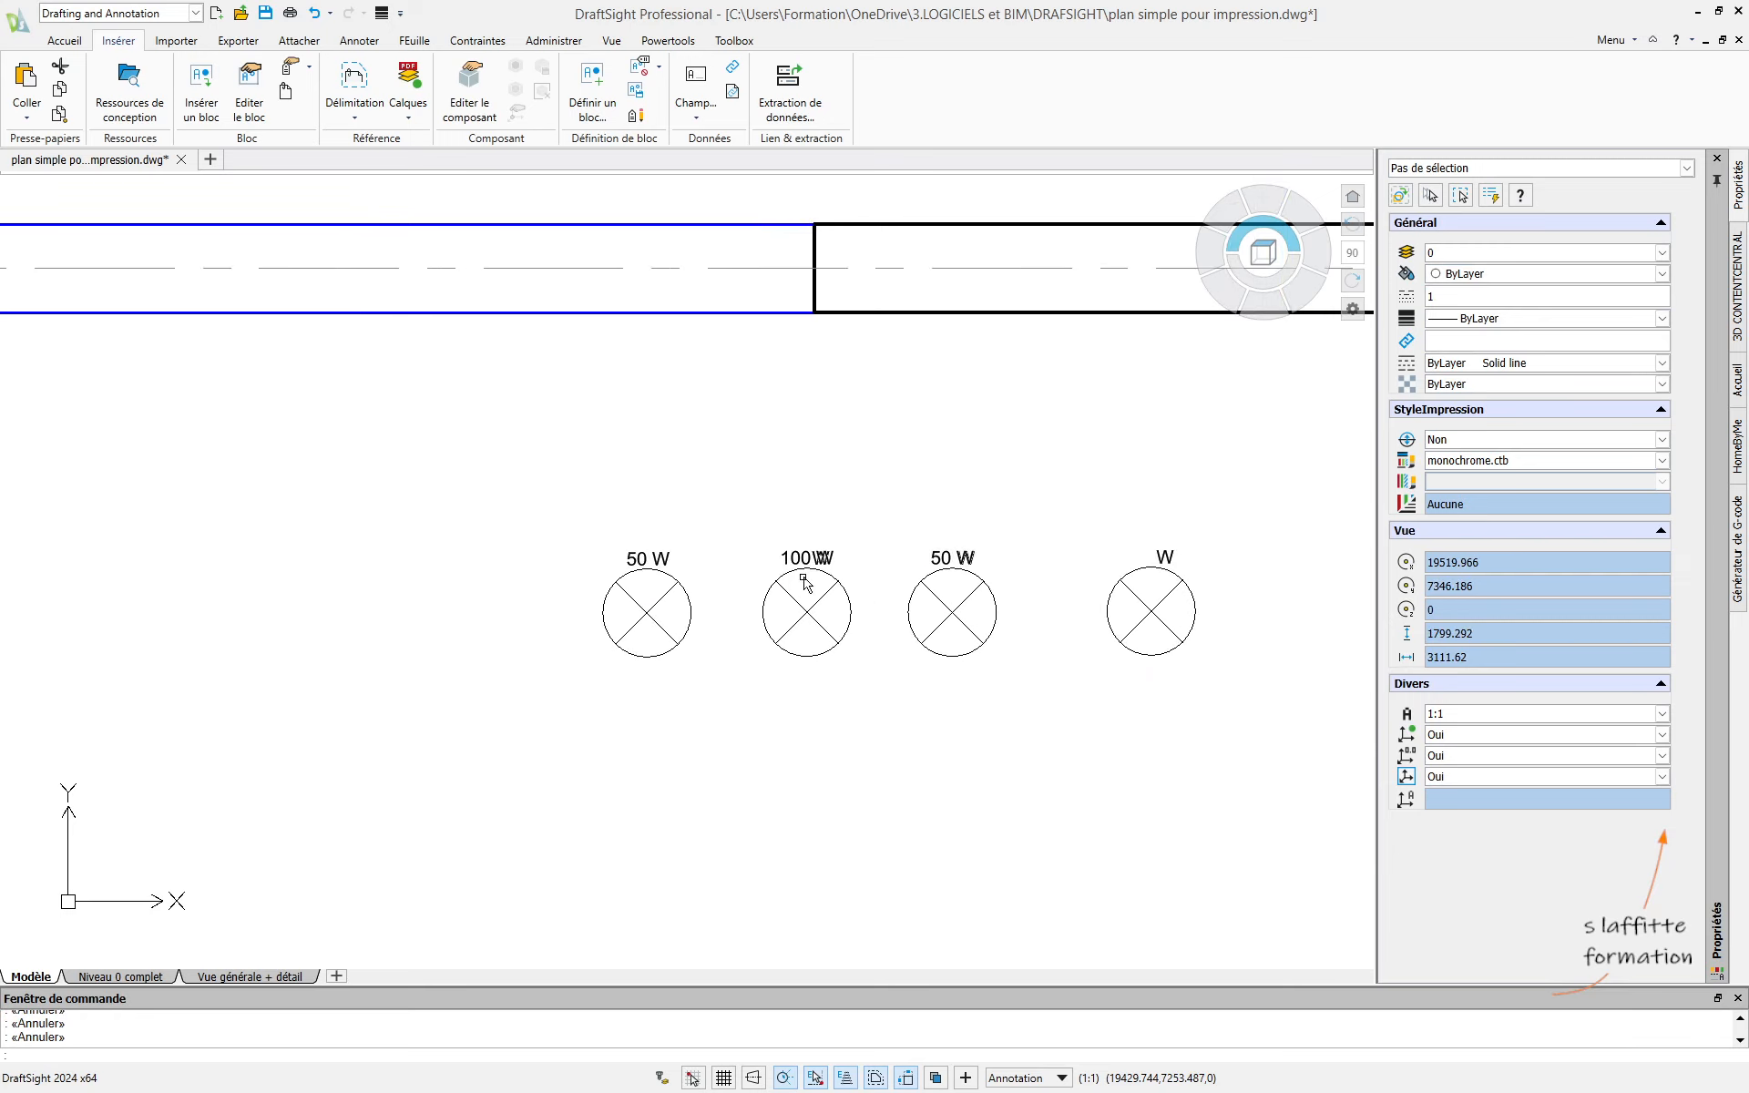
scroll(802, 575, "up", 2)
left_click(861, 545)
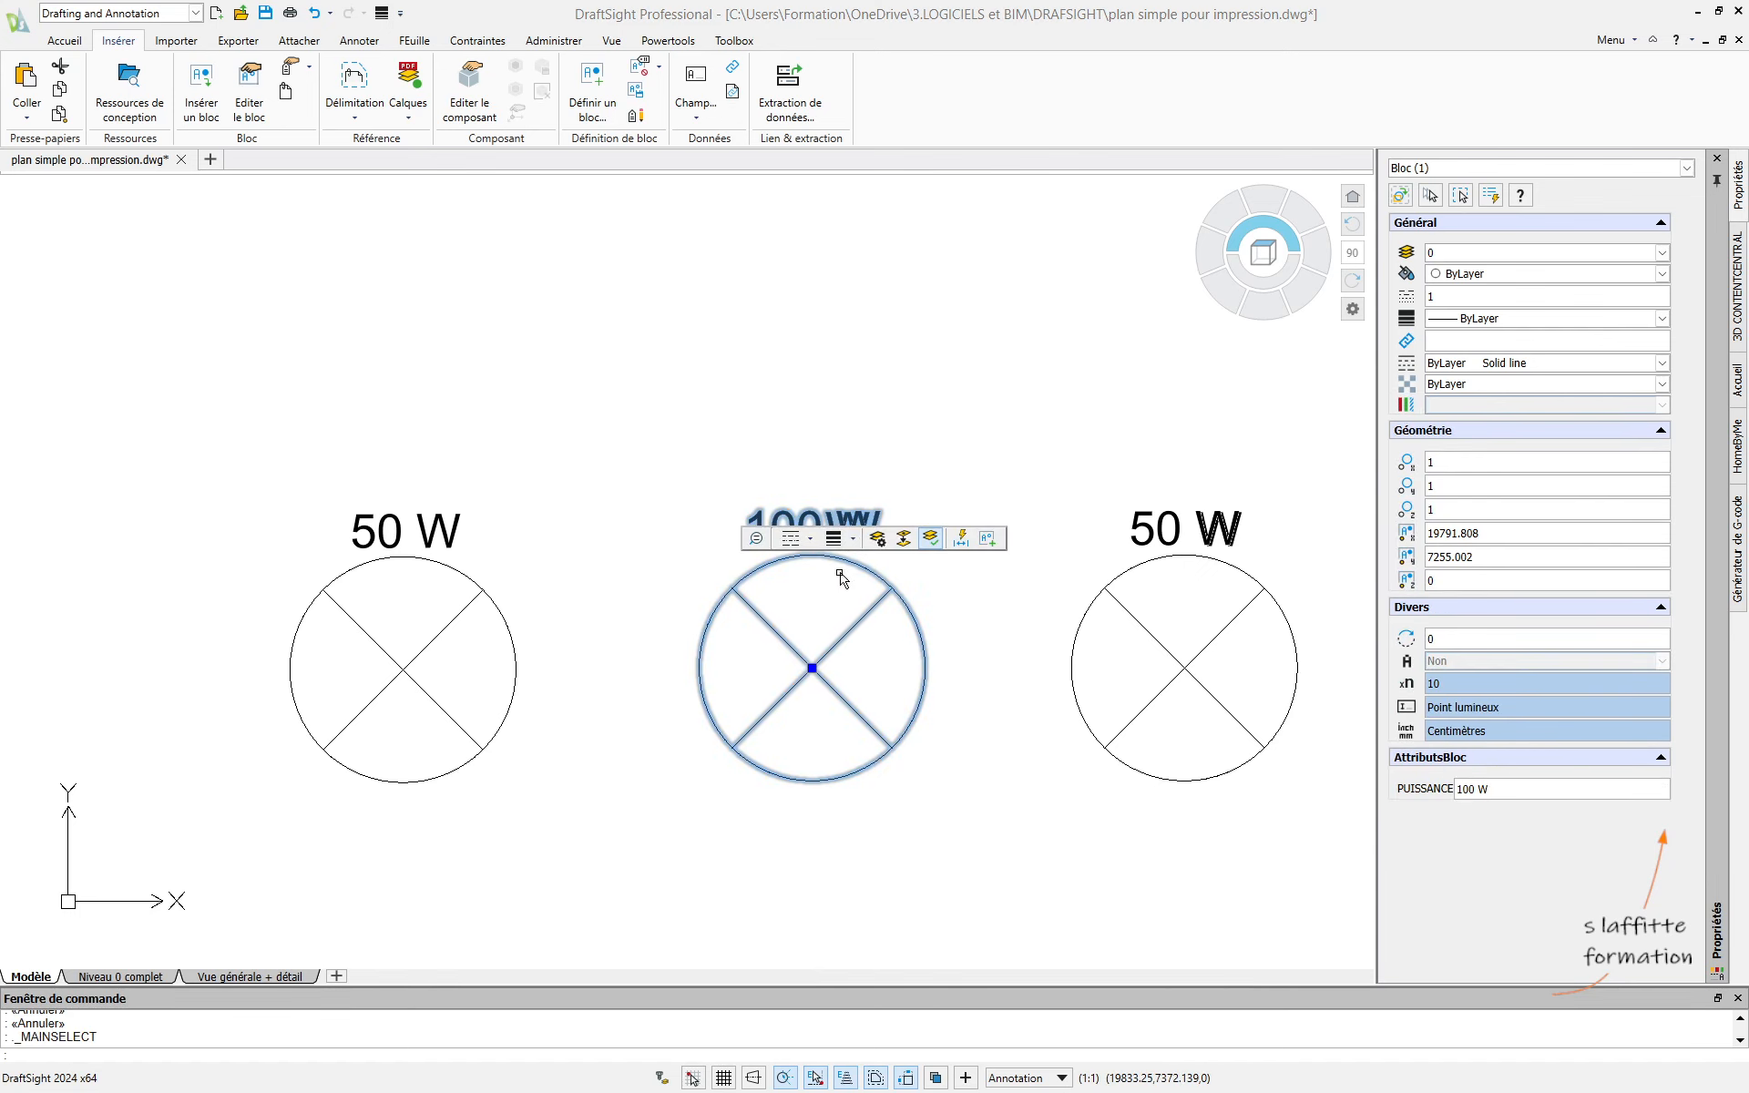
double_click(835, 519)
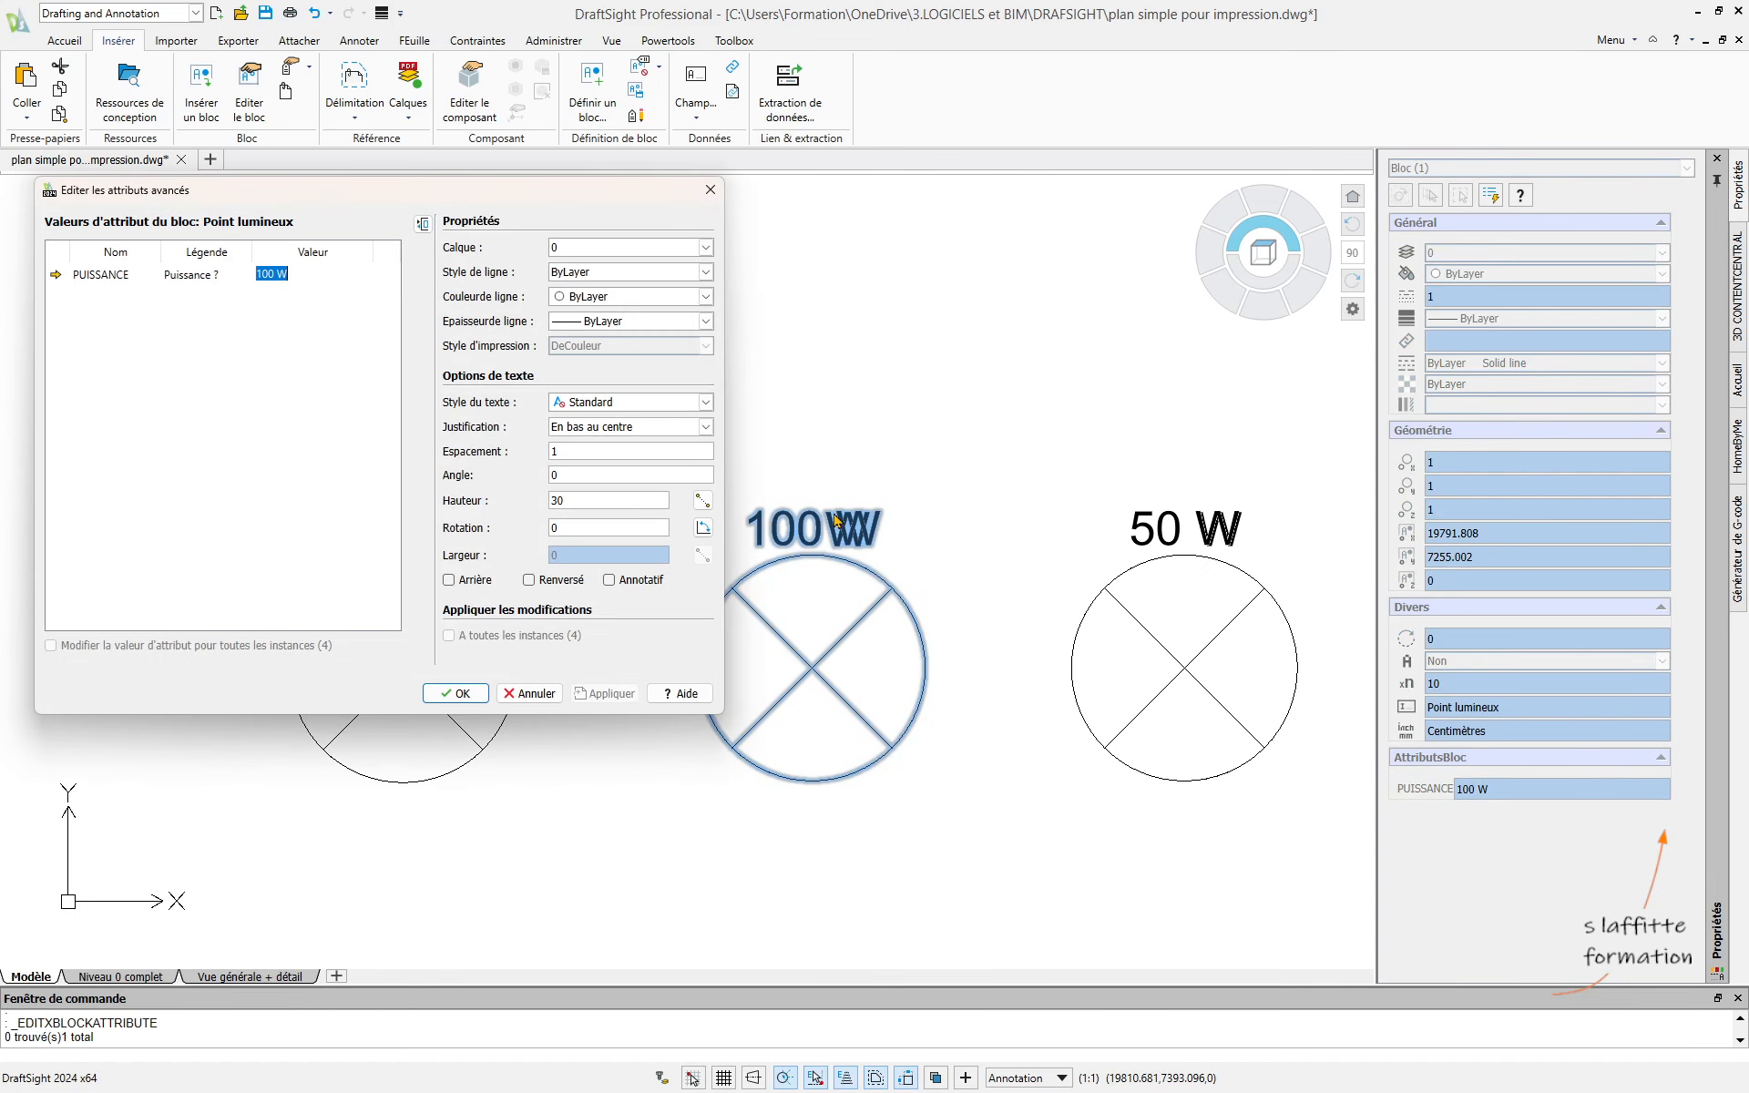
left_click(295, 273)
key("BackSpace")
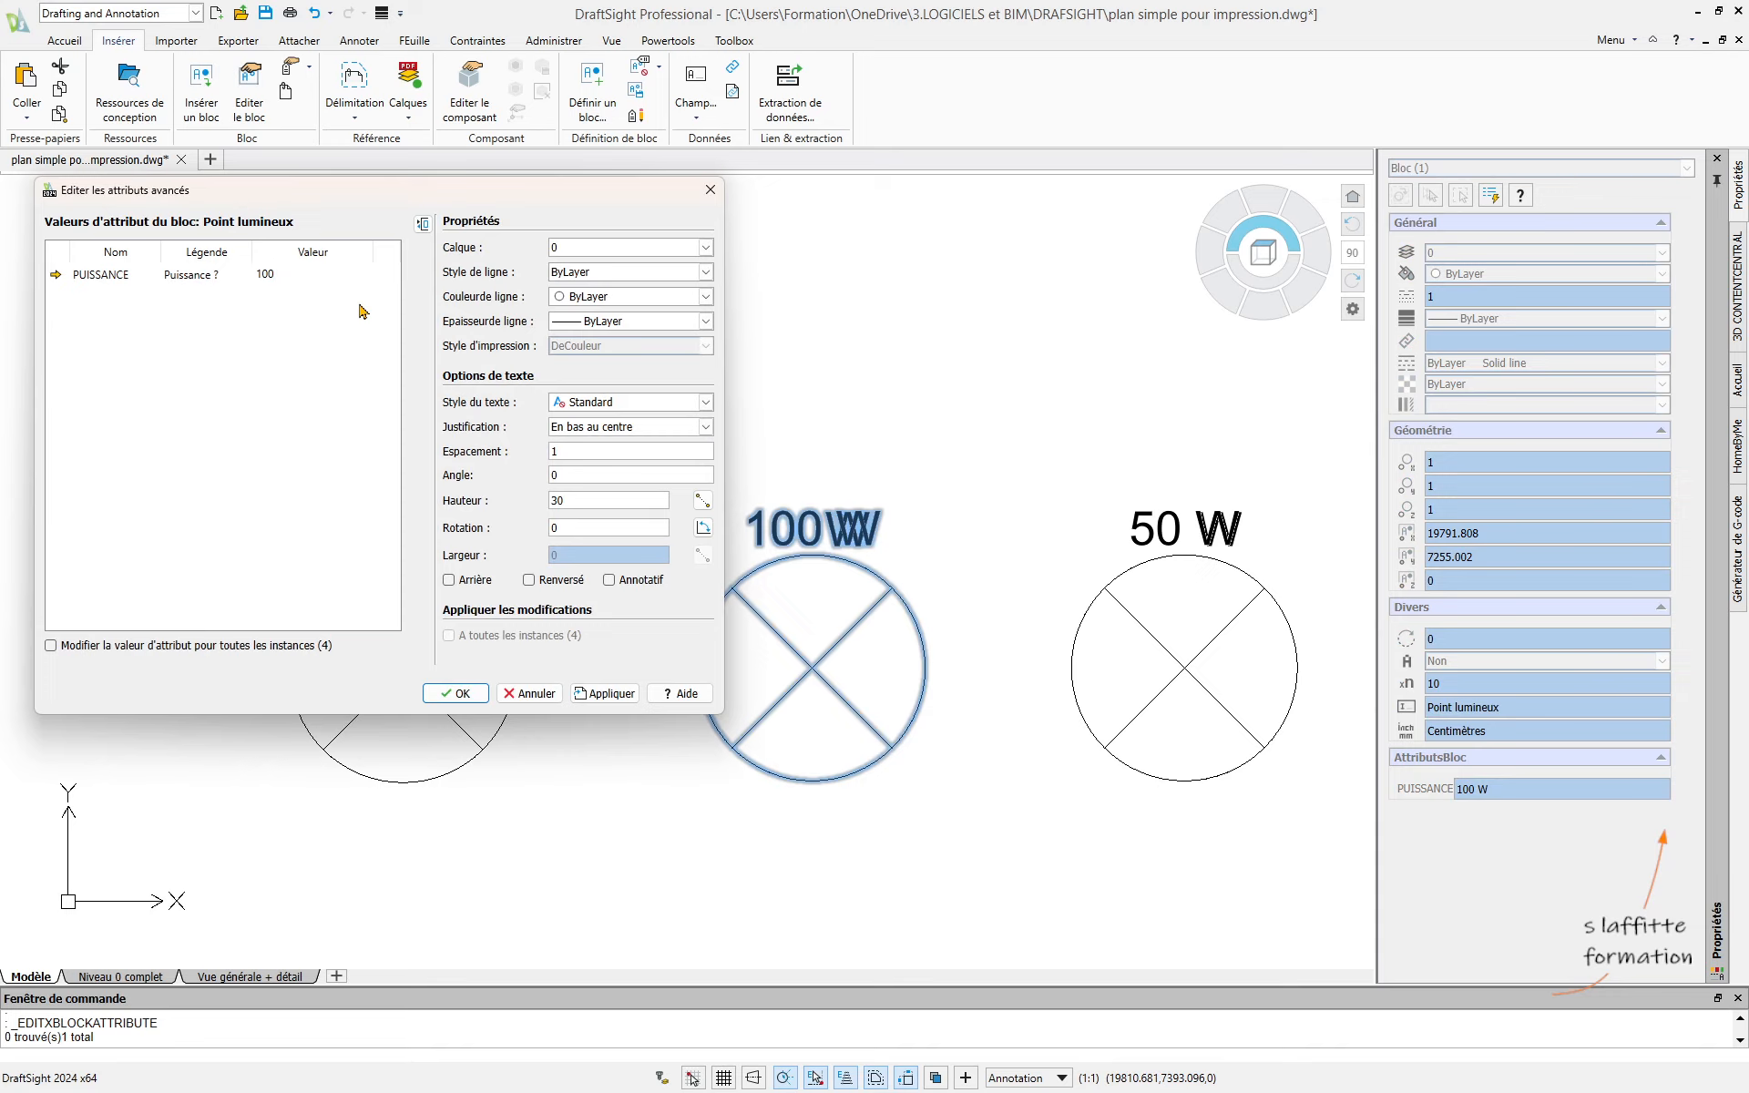
left_click(456, 692)
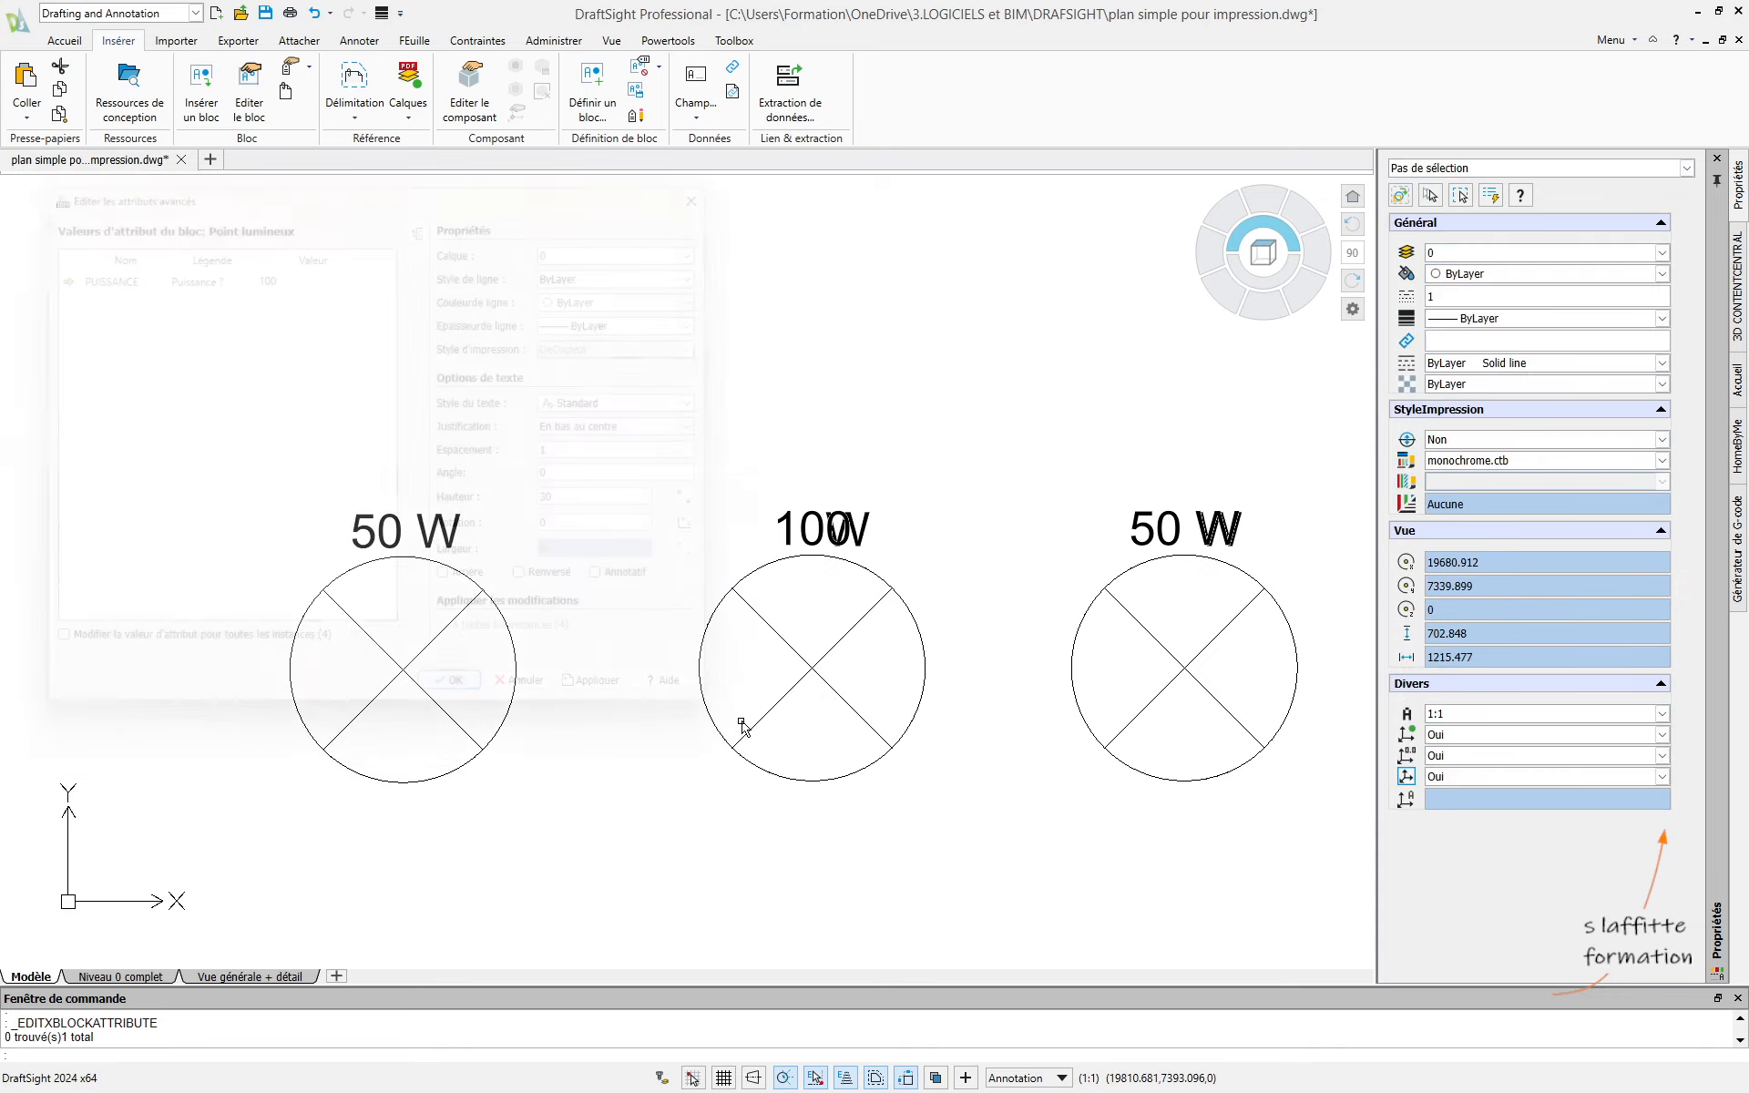
key("Escape")
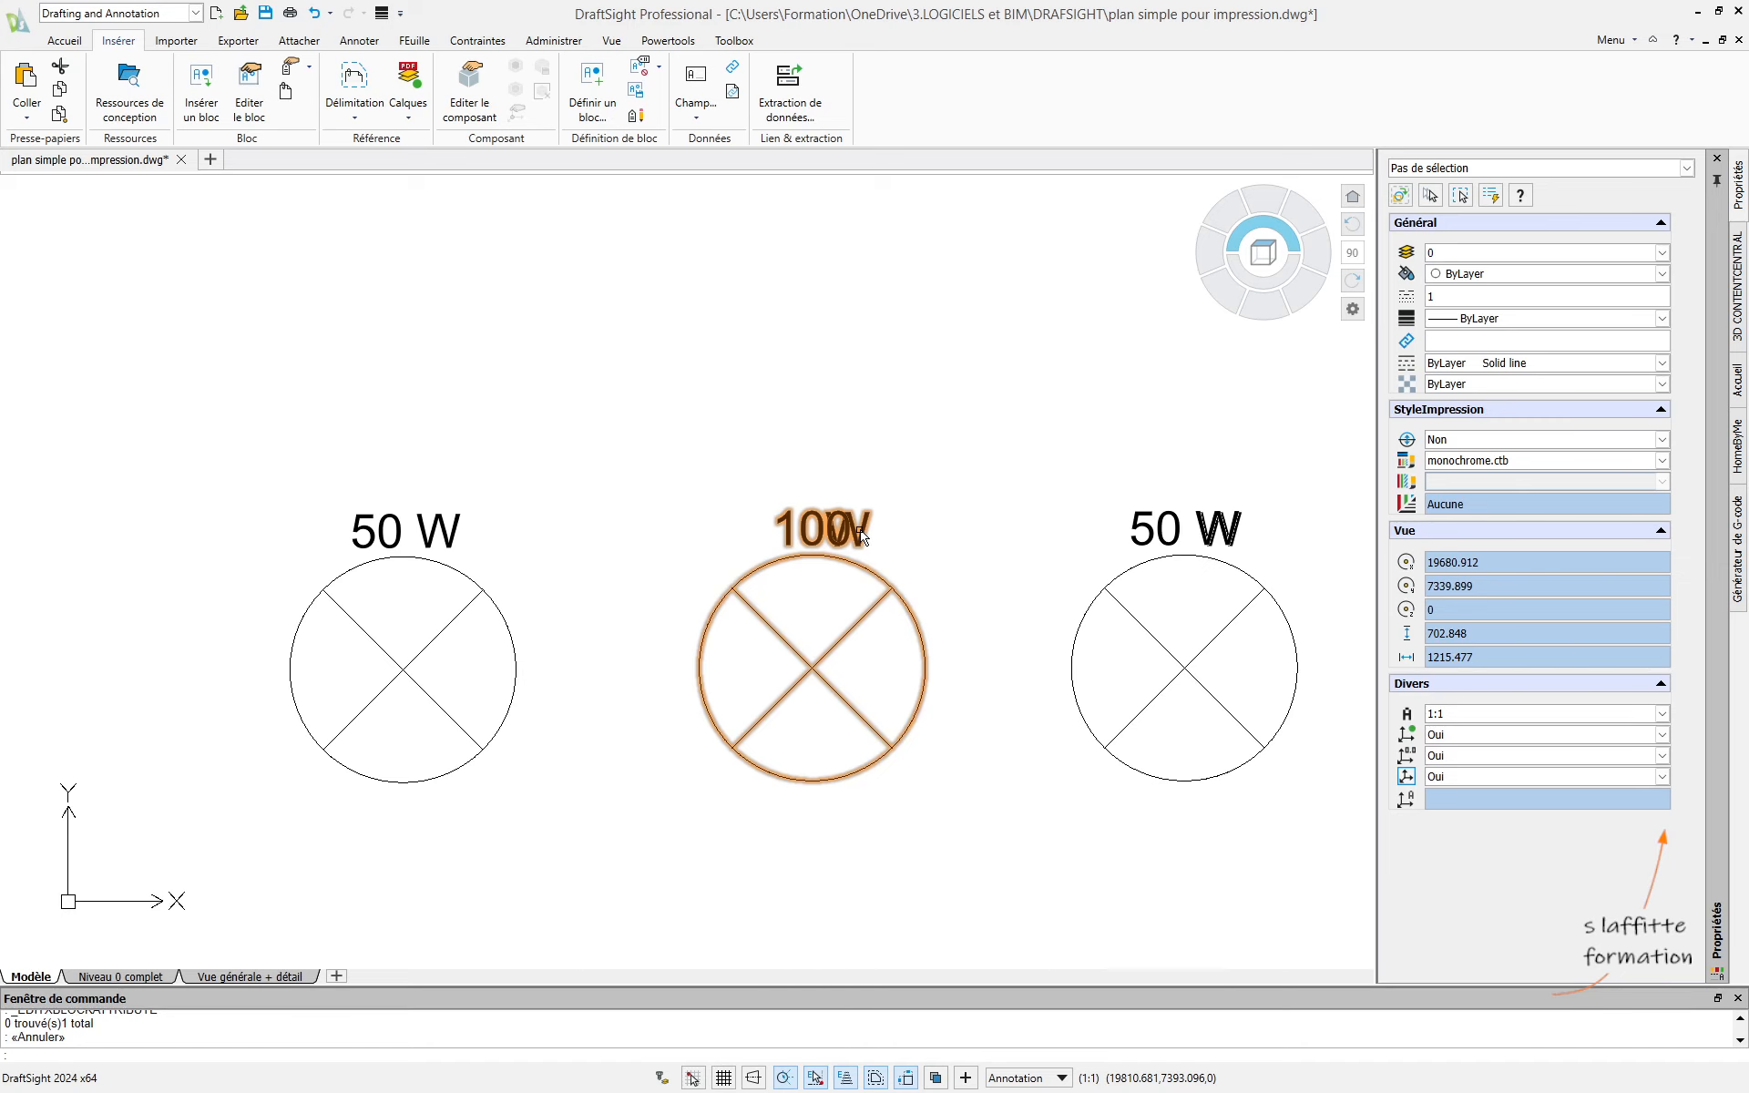
- Delete the three old lights to the right of the newly inserted 50 W light
left_click(861, 537)
key("Delete")
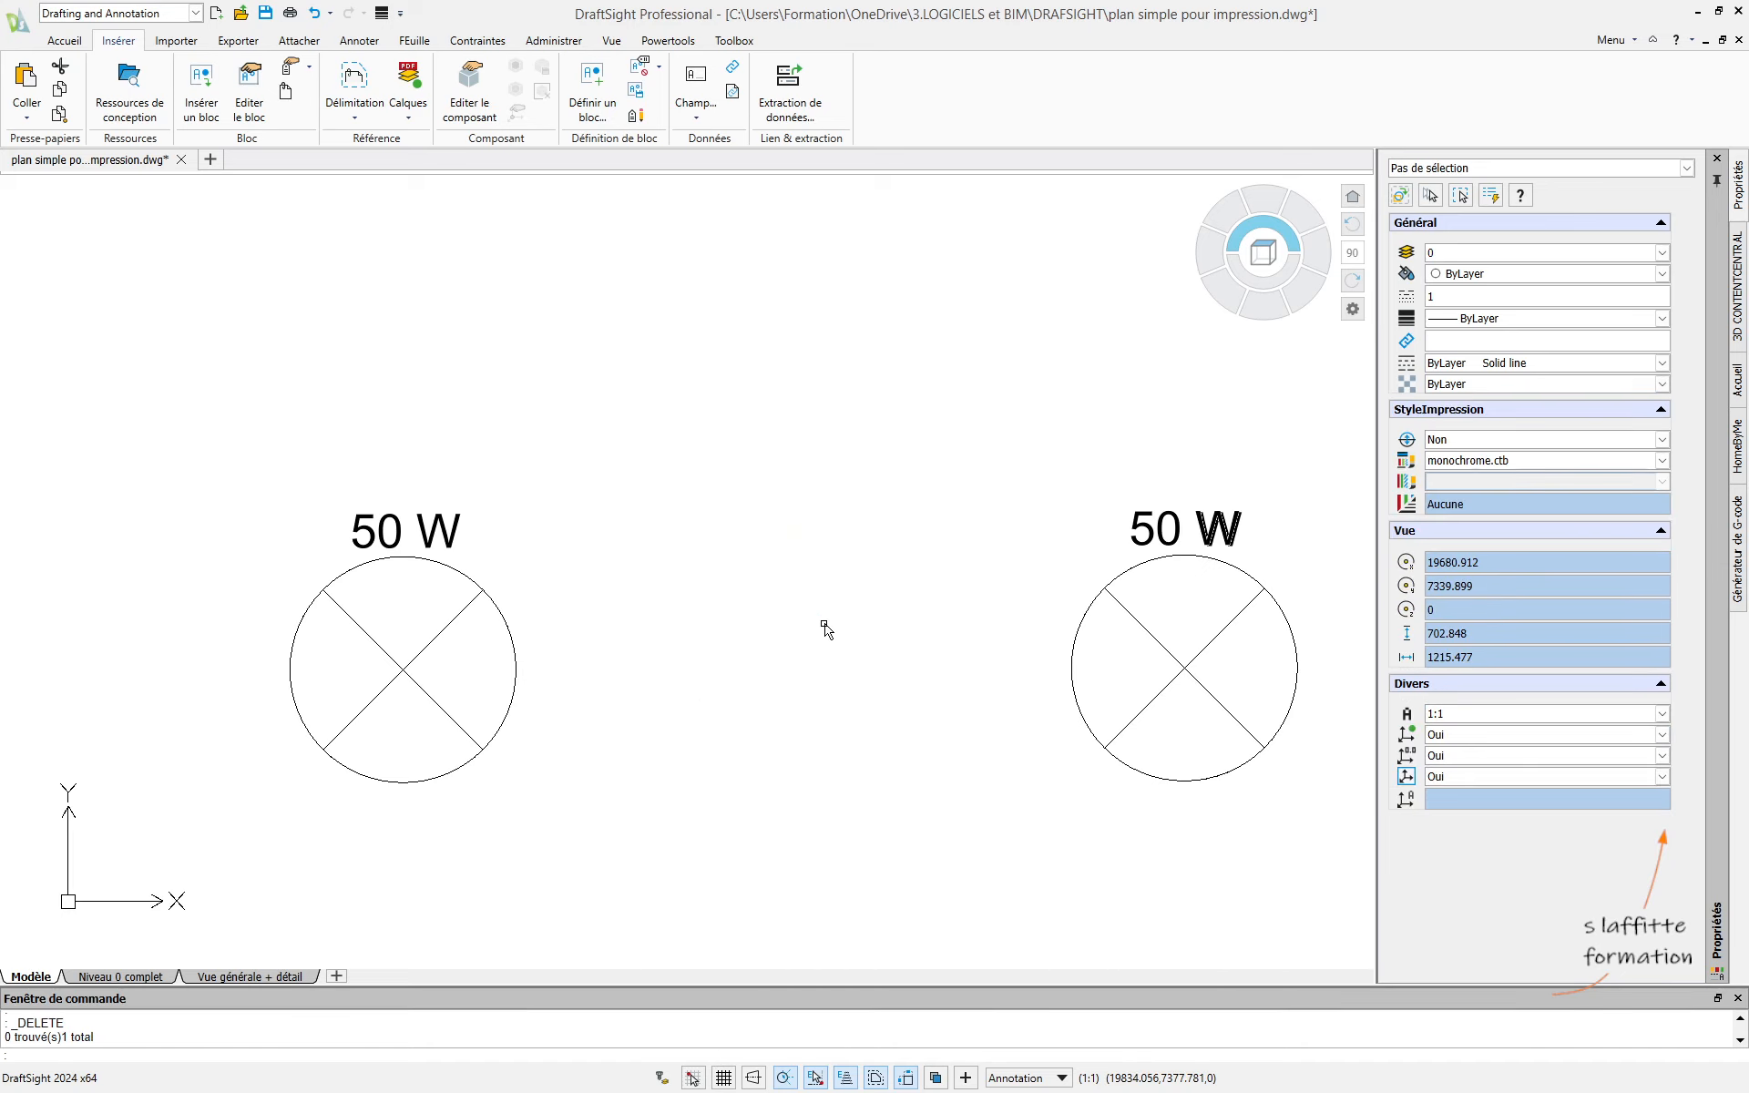
scroll(824, 628, "down", 4)
left_click(1233, 756)
left_click(873, 527)
key("Delete")
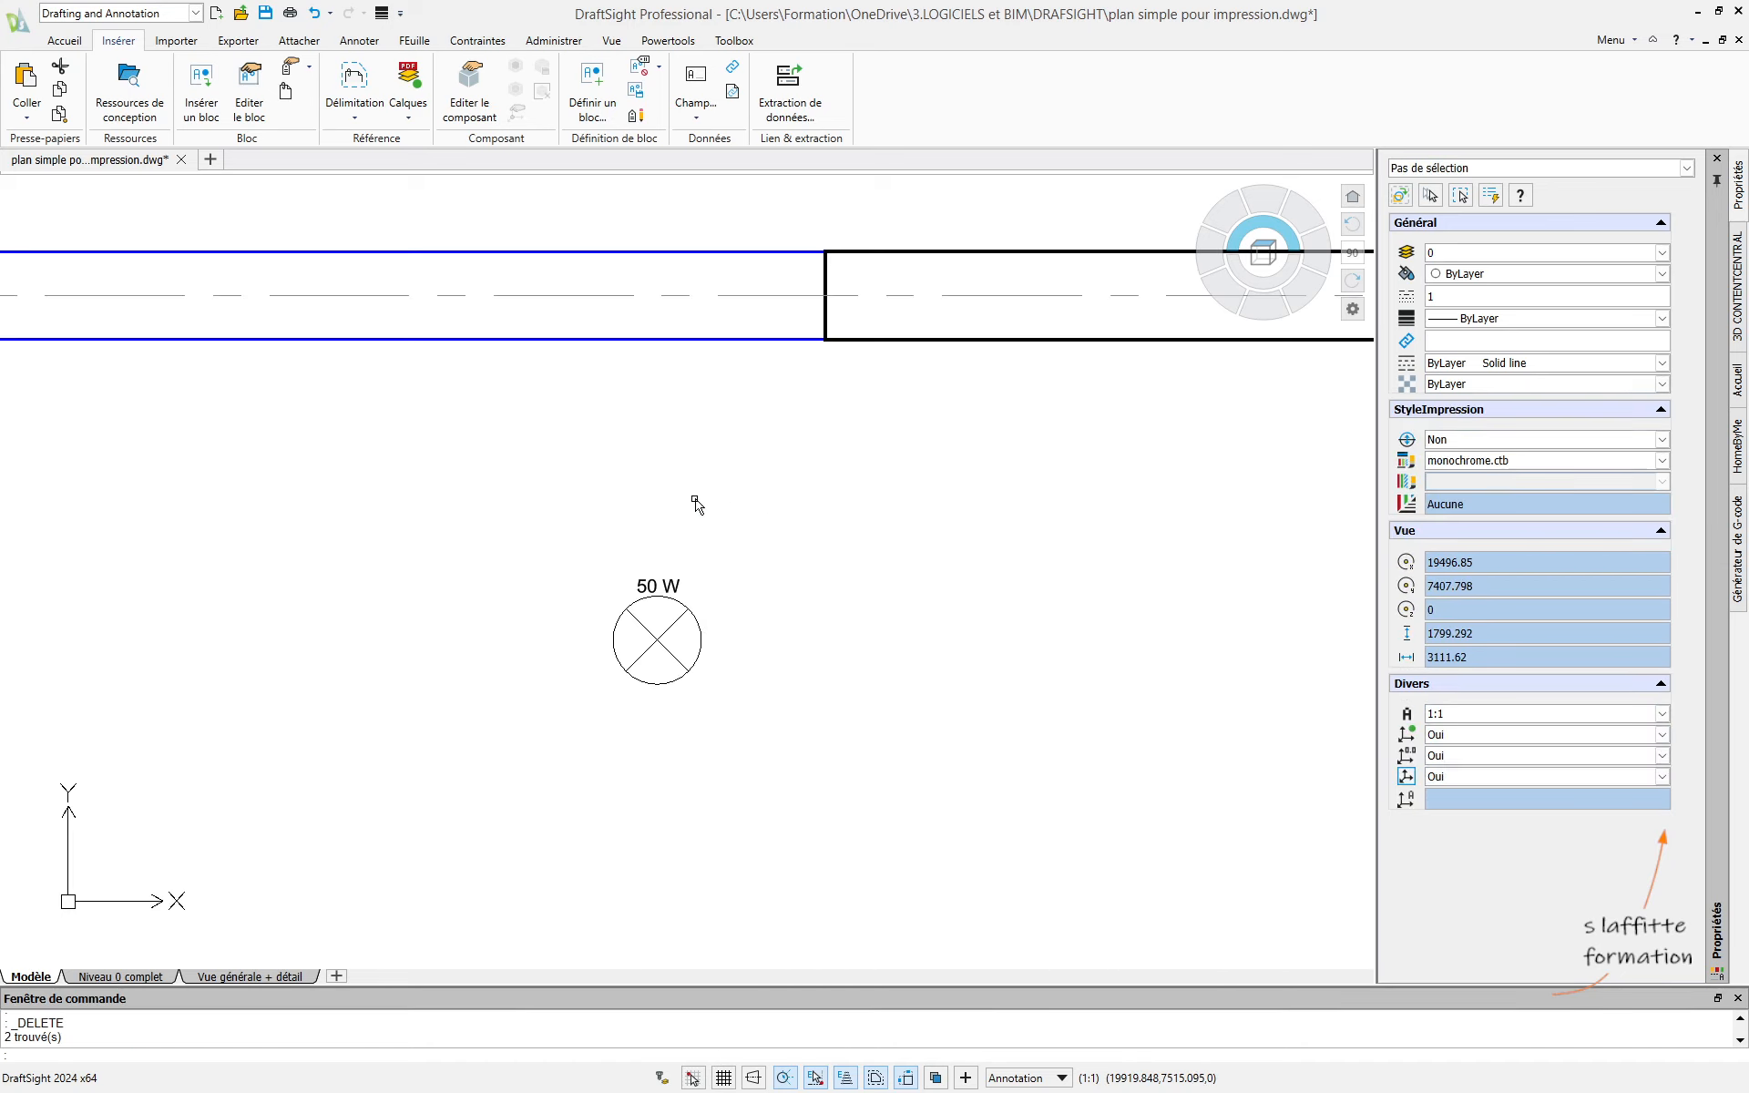
- Insert a Point lumineux block to the right of the 50 W light, accepting the default power of 100
left_click(201, 91)
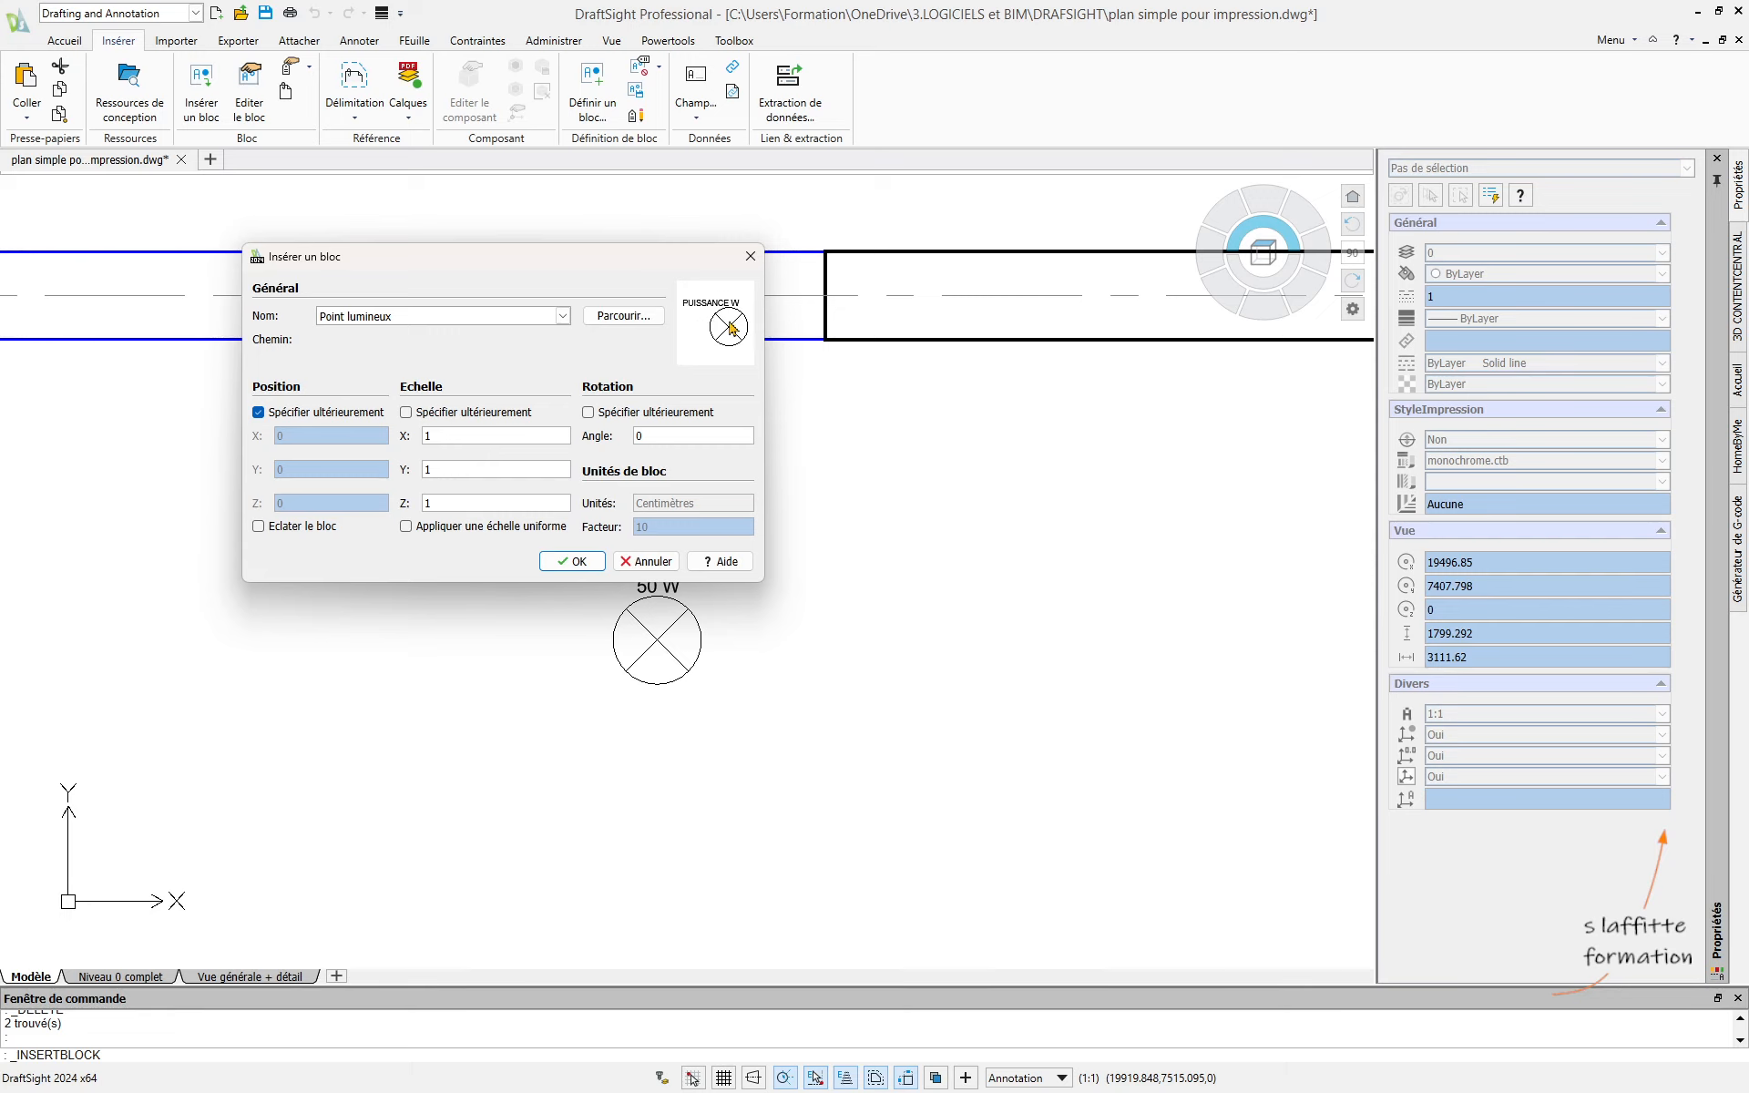
left_click(571, 561)
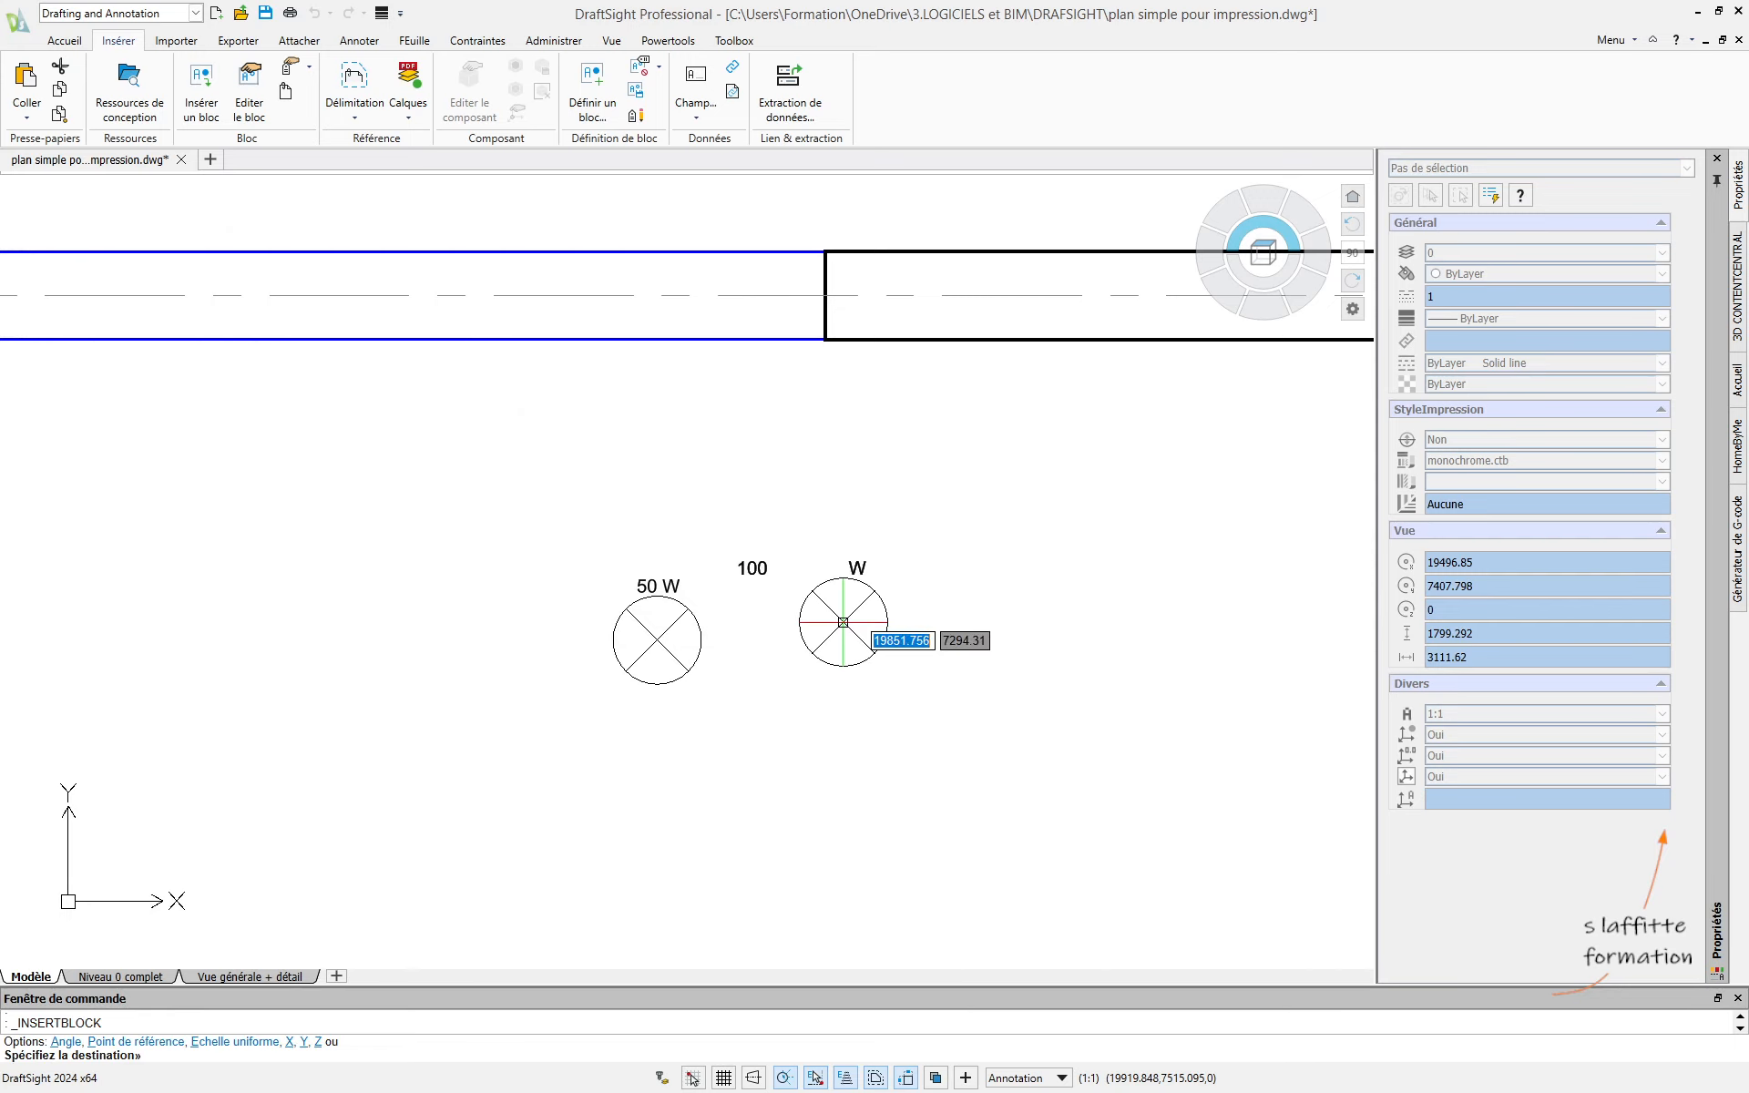
left_click(923, 640)
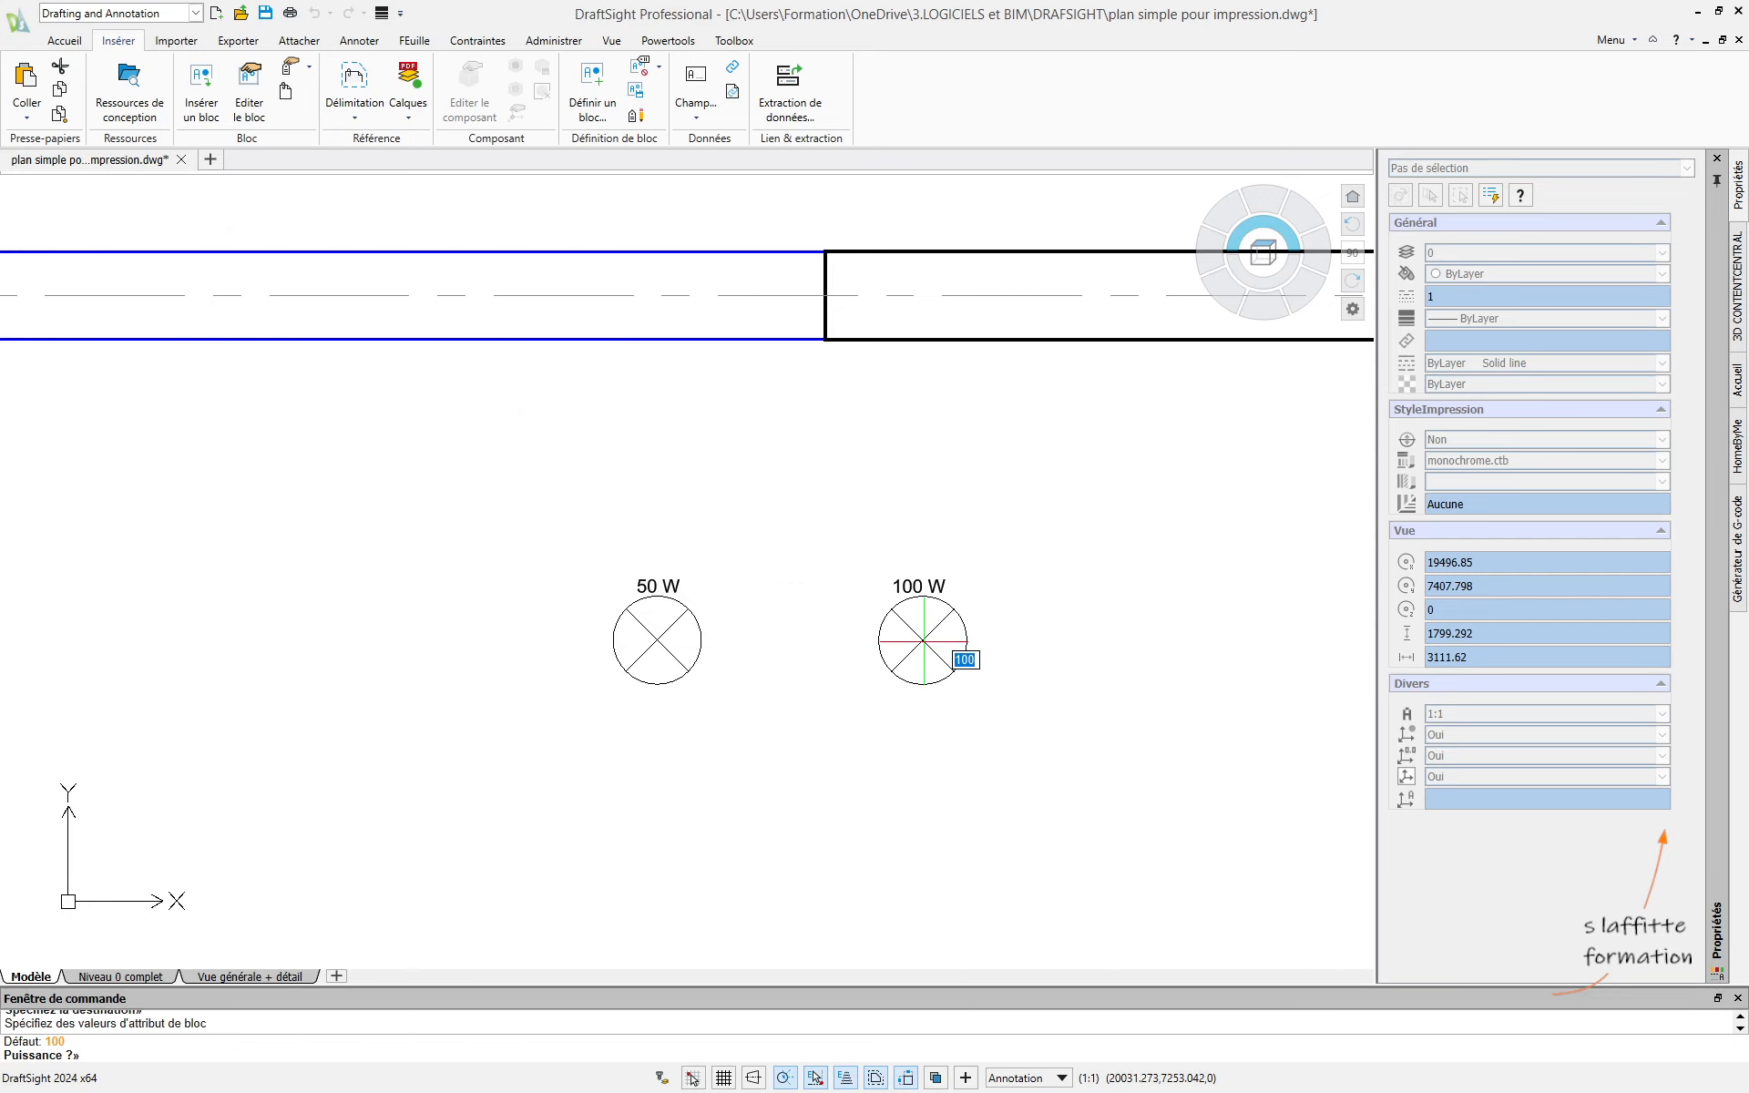
key("Return")
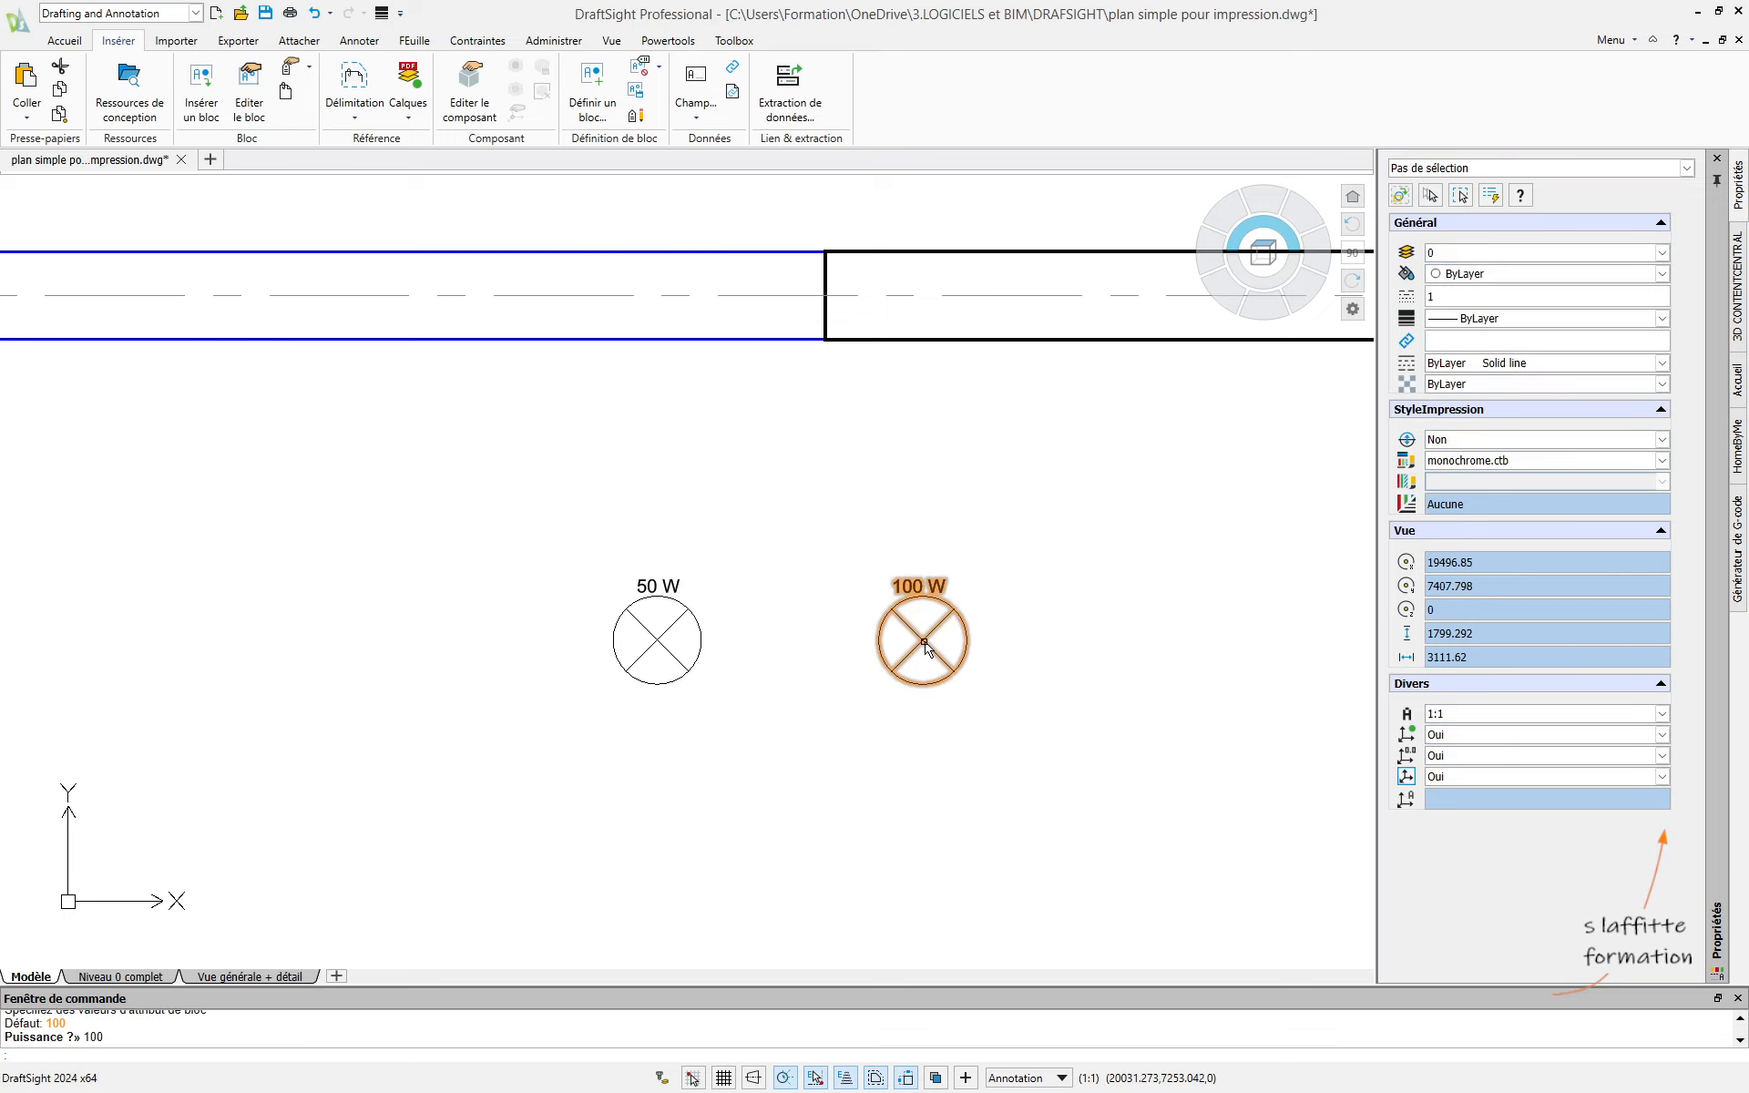
key("Escape")
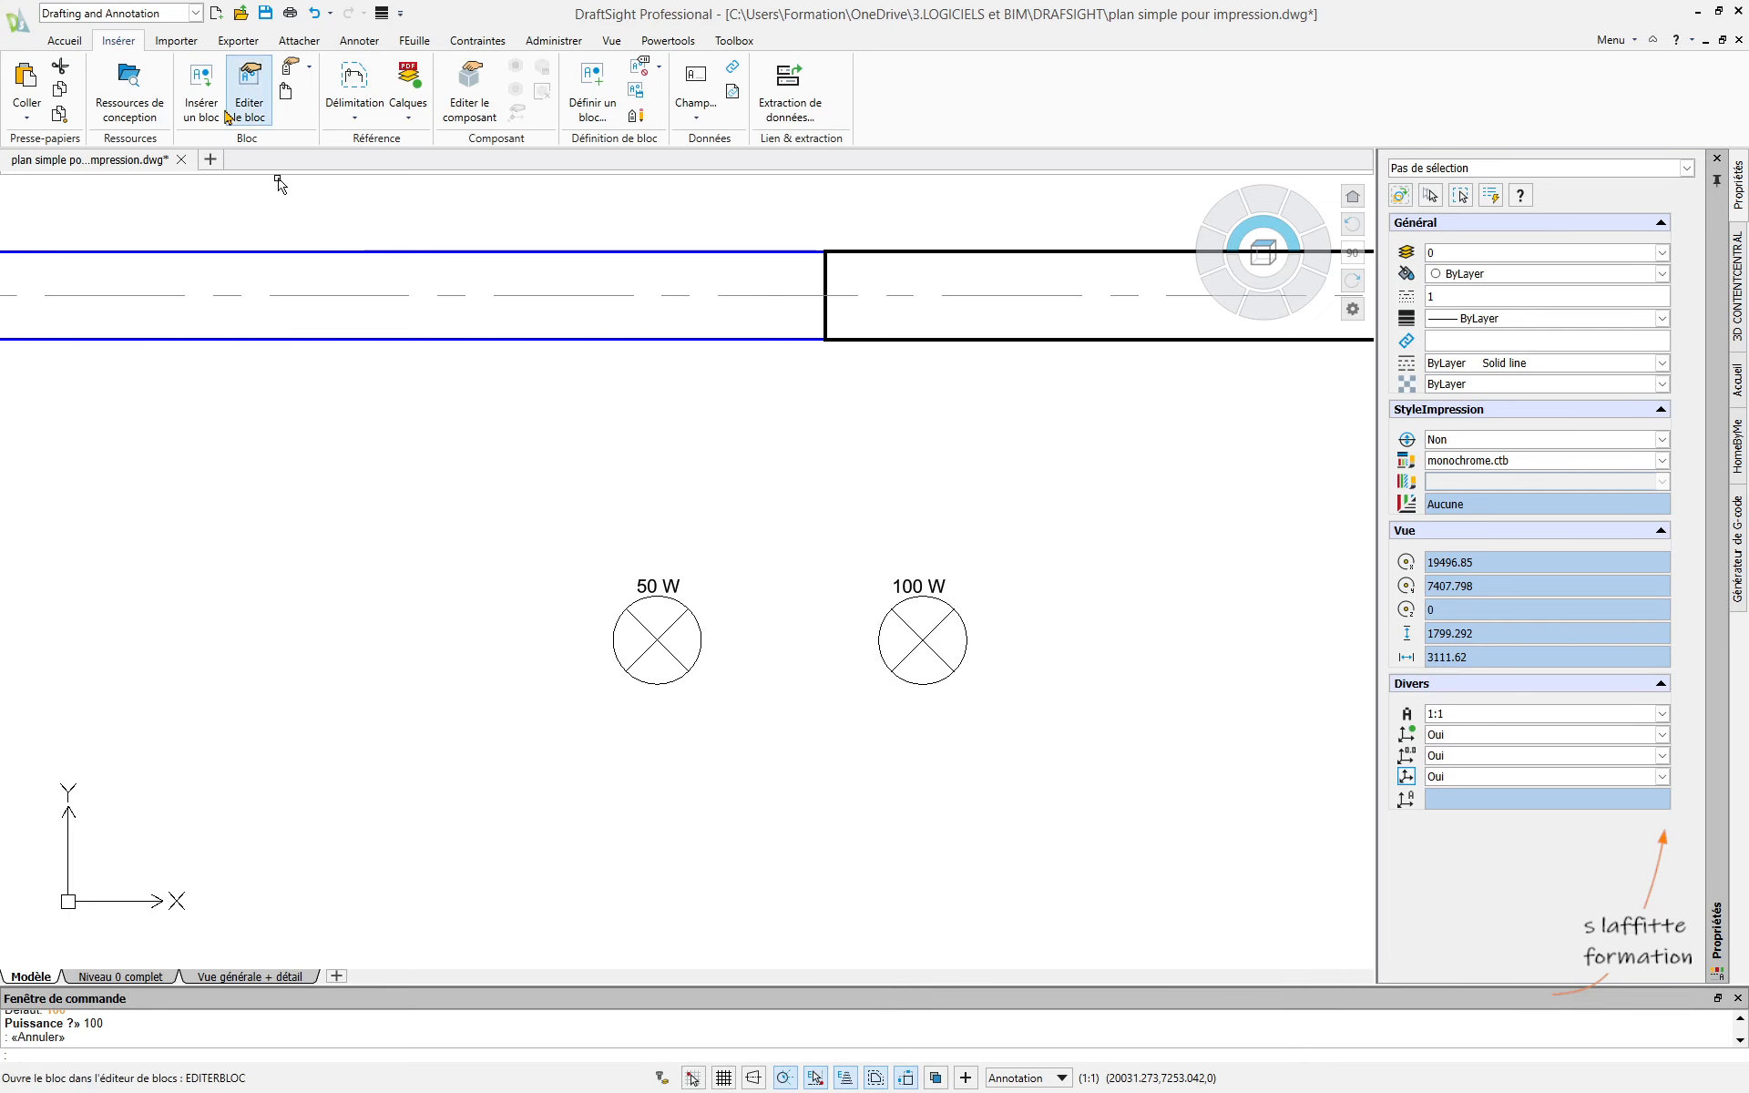
- Insert another Point lumineux block to the right of the 100 W light with a power of 75
left_click(201, 87)
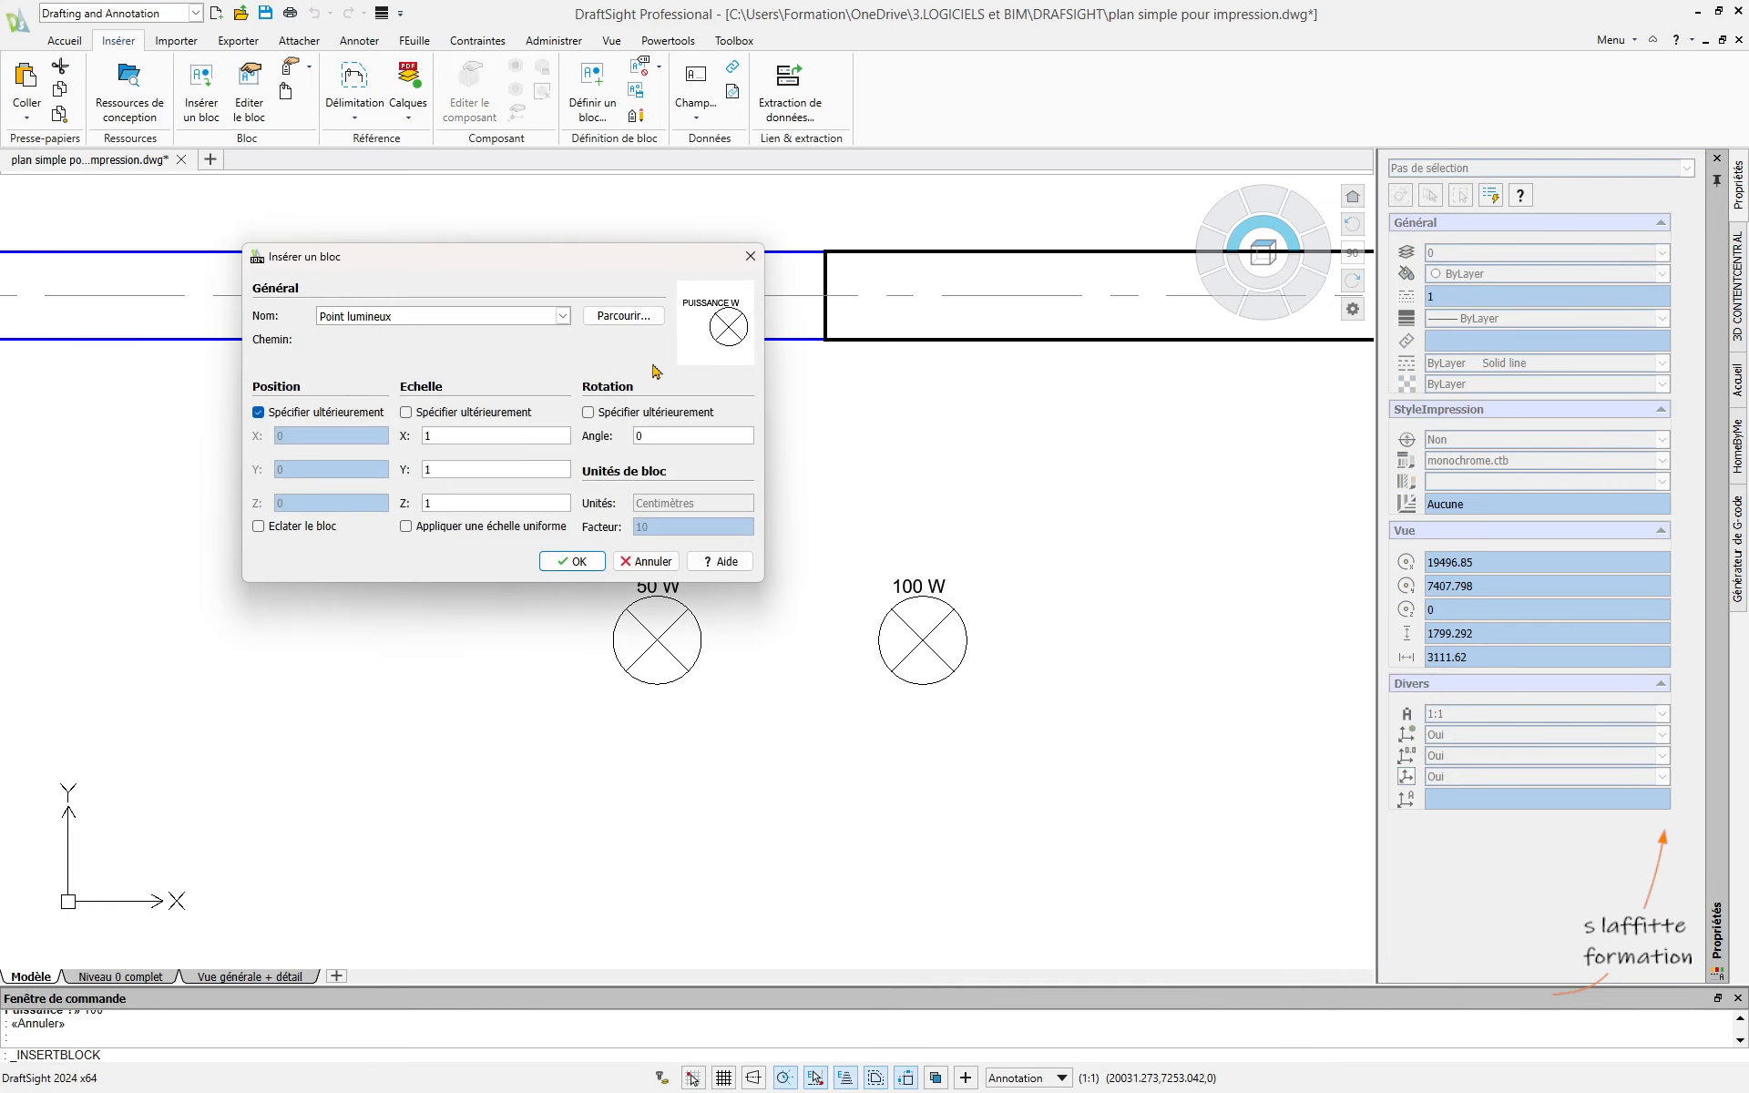
left_click(572, 562)
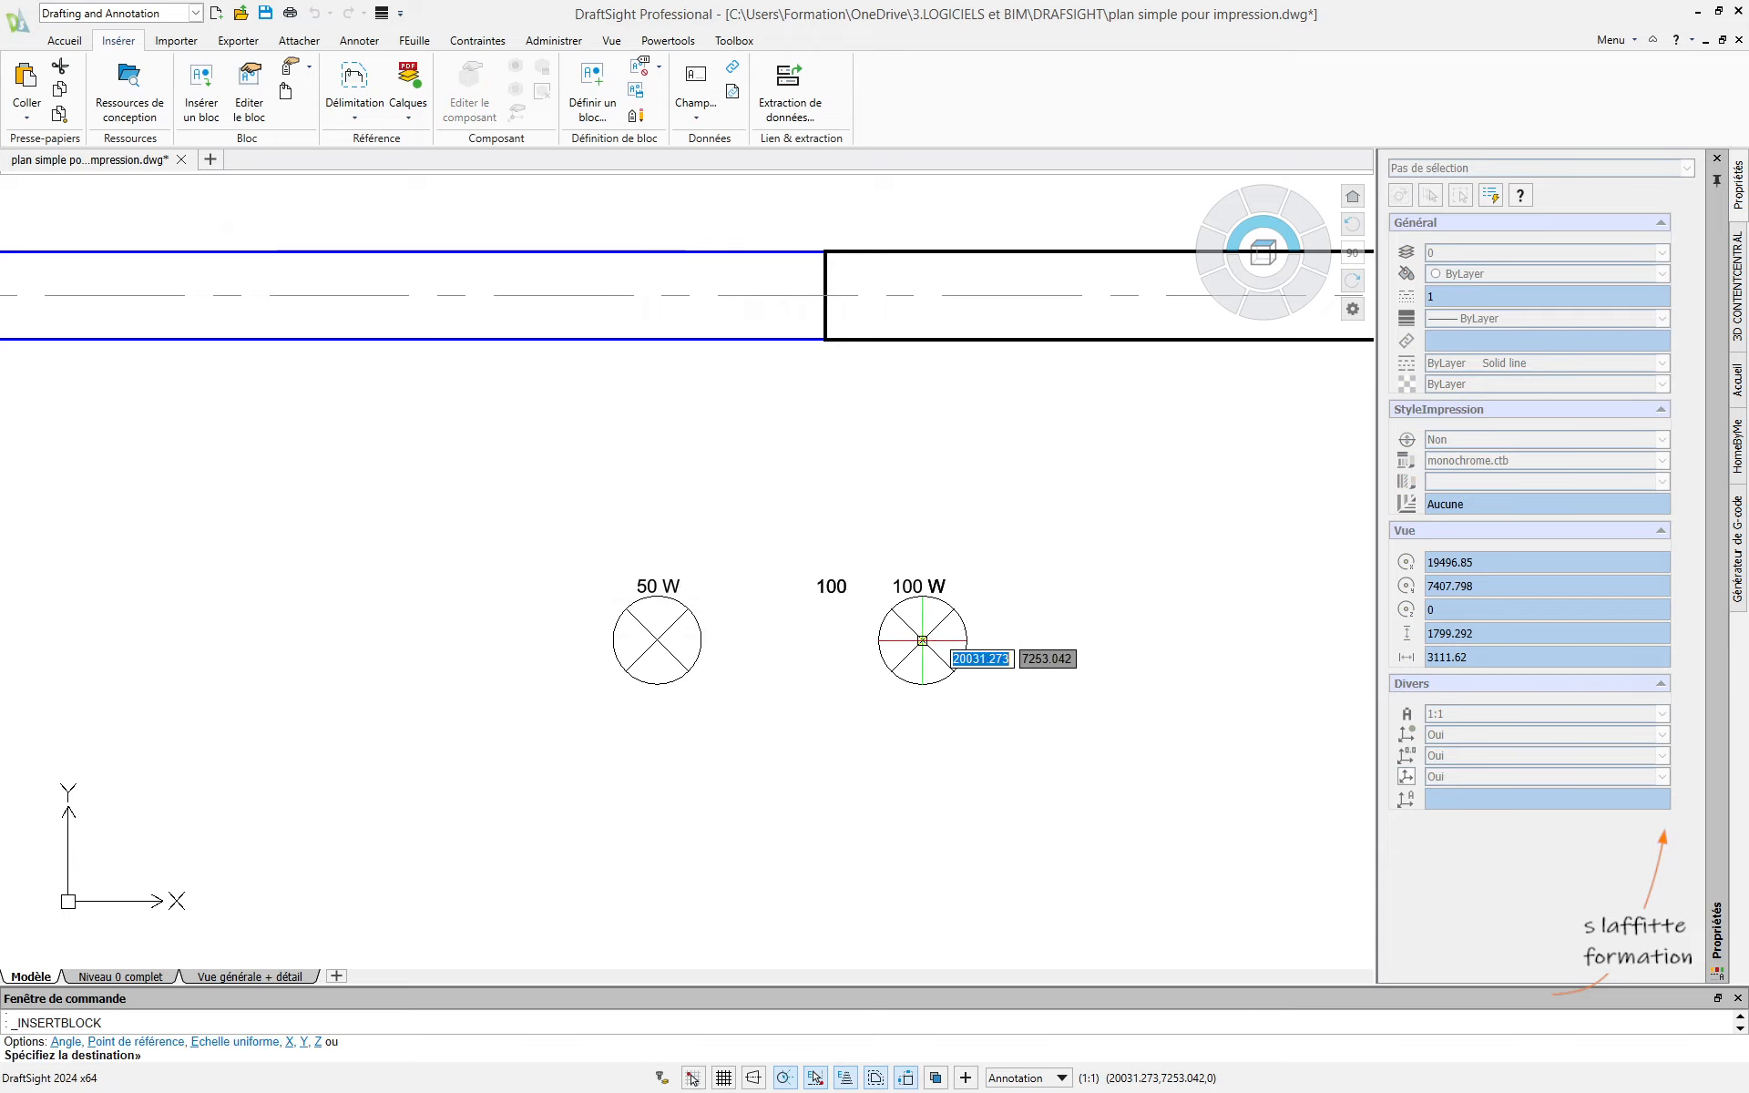
left_click(1134, 643)
type("75")
key("Return")
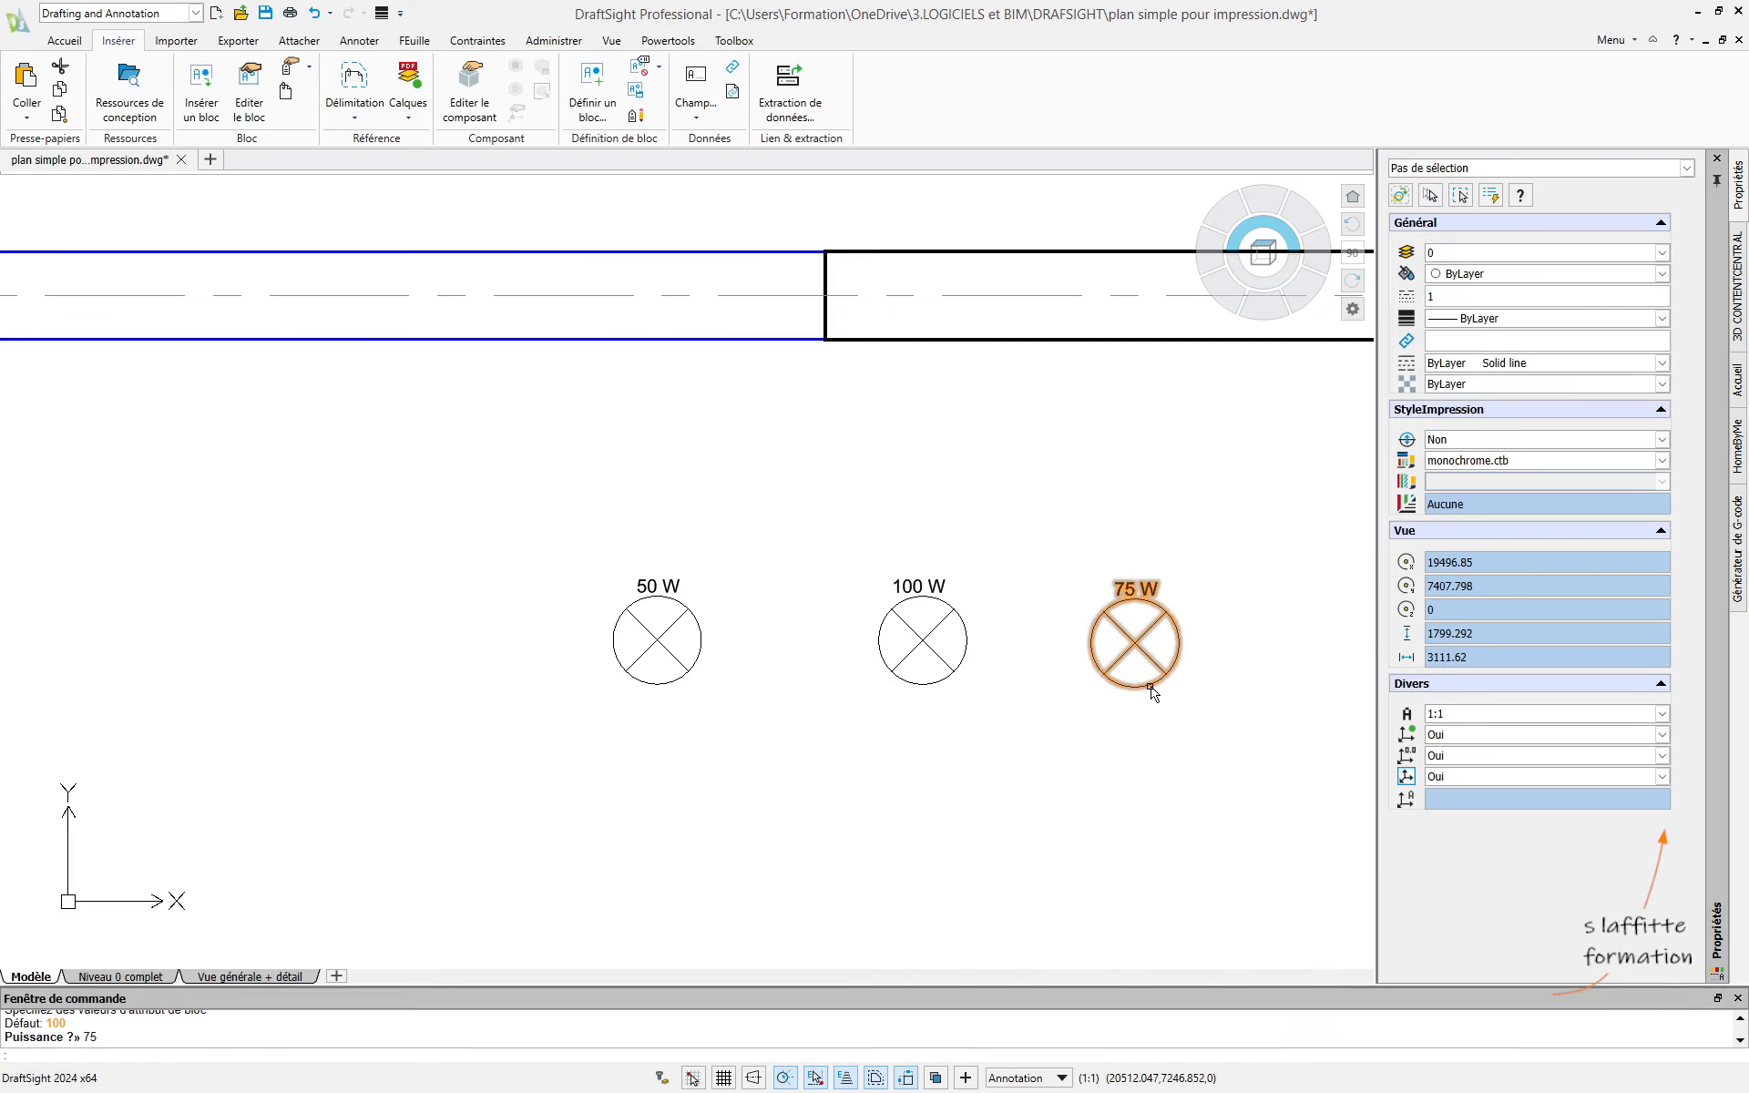
key("Escape")
middle_click_drag(1021, 693, 944, 687)
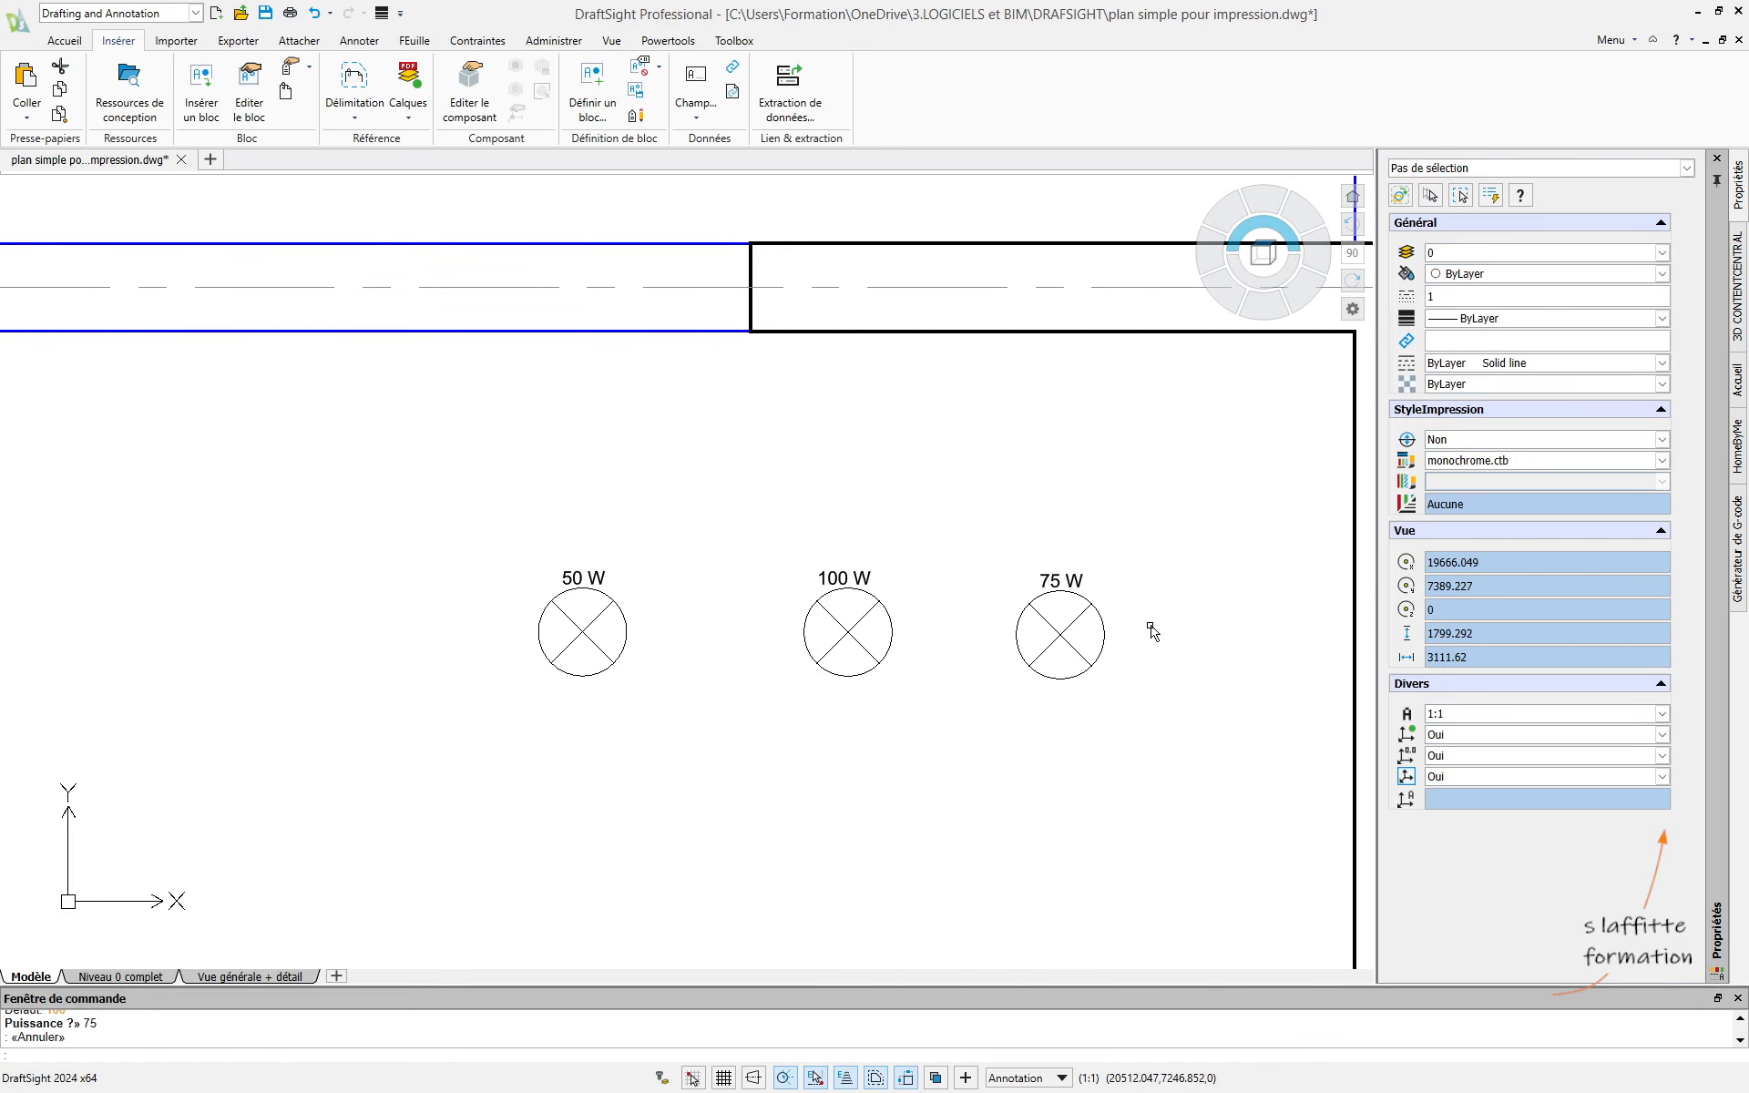
scroll(1139, 627, "up", 2)
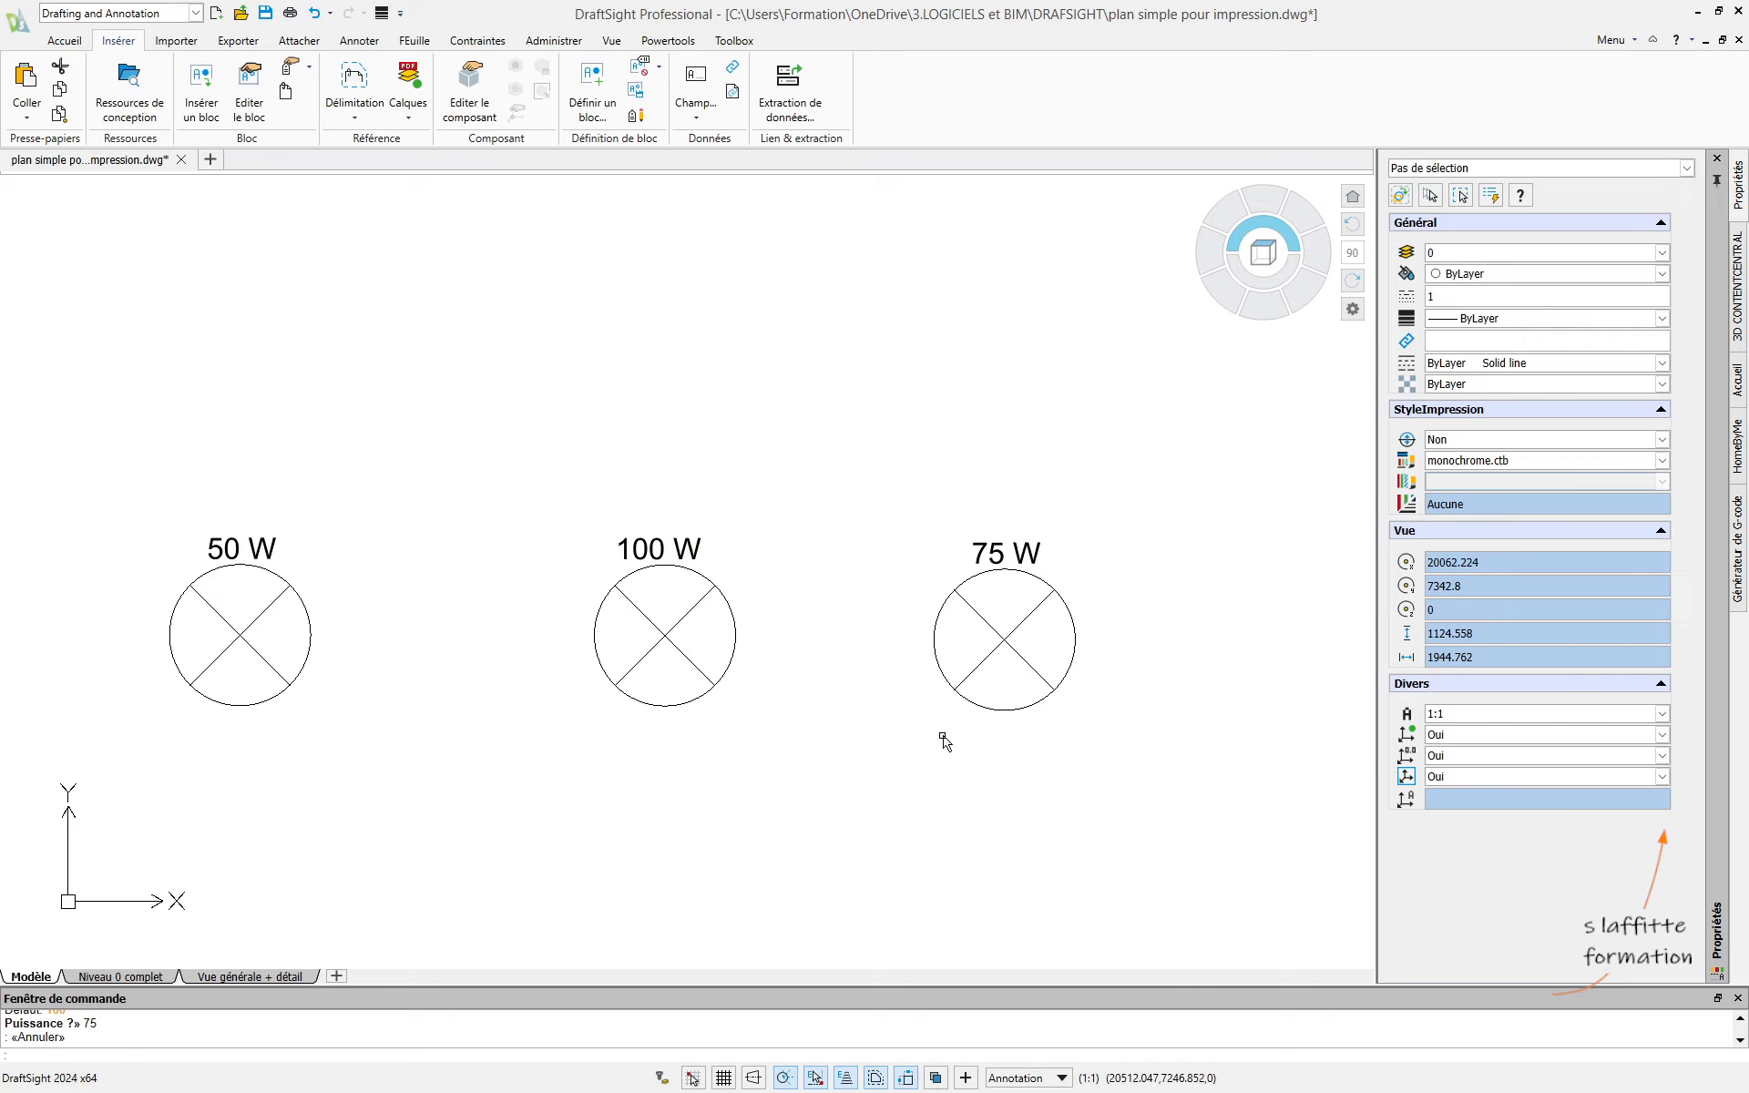
scroll(815, 678, "down", 2)
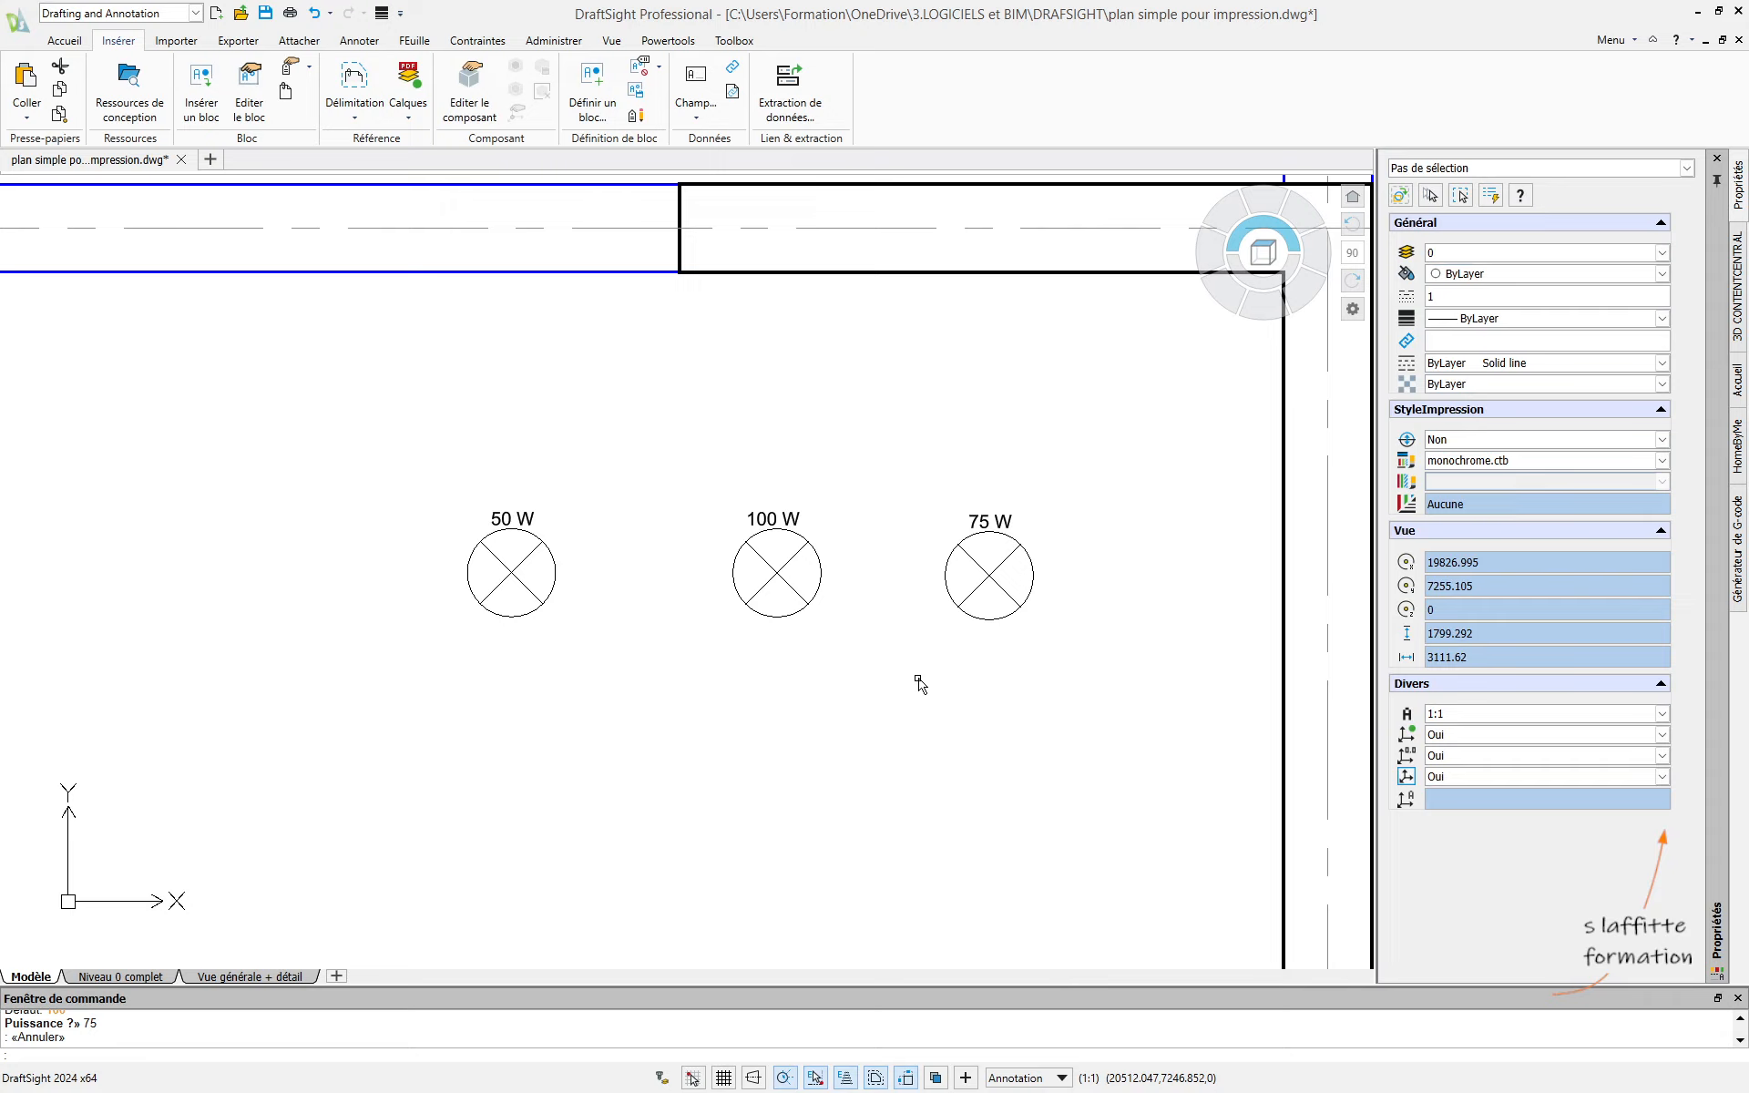
middle_click_drag(958, 681, 969, 622)
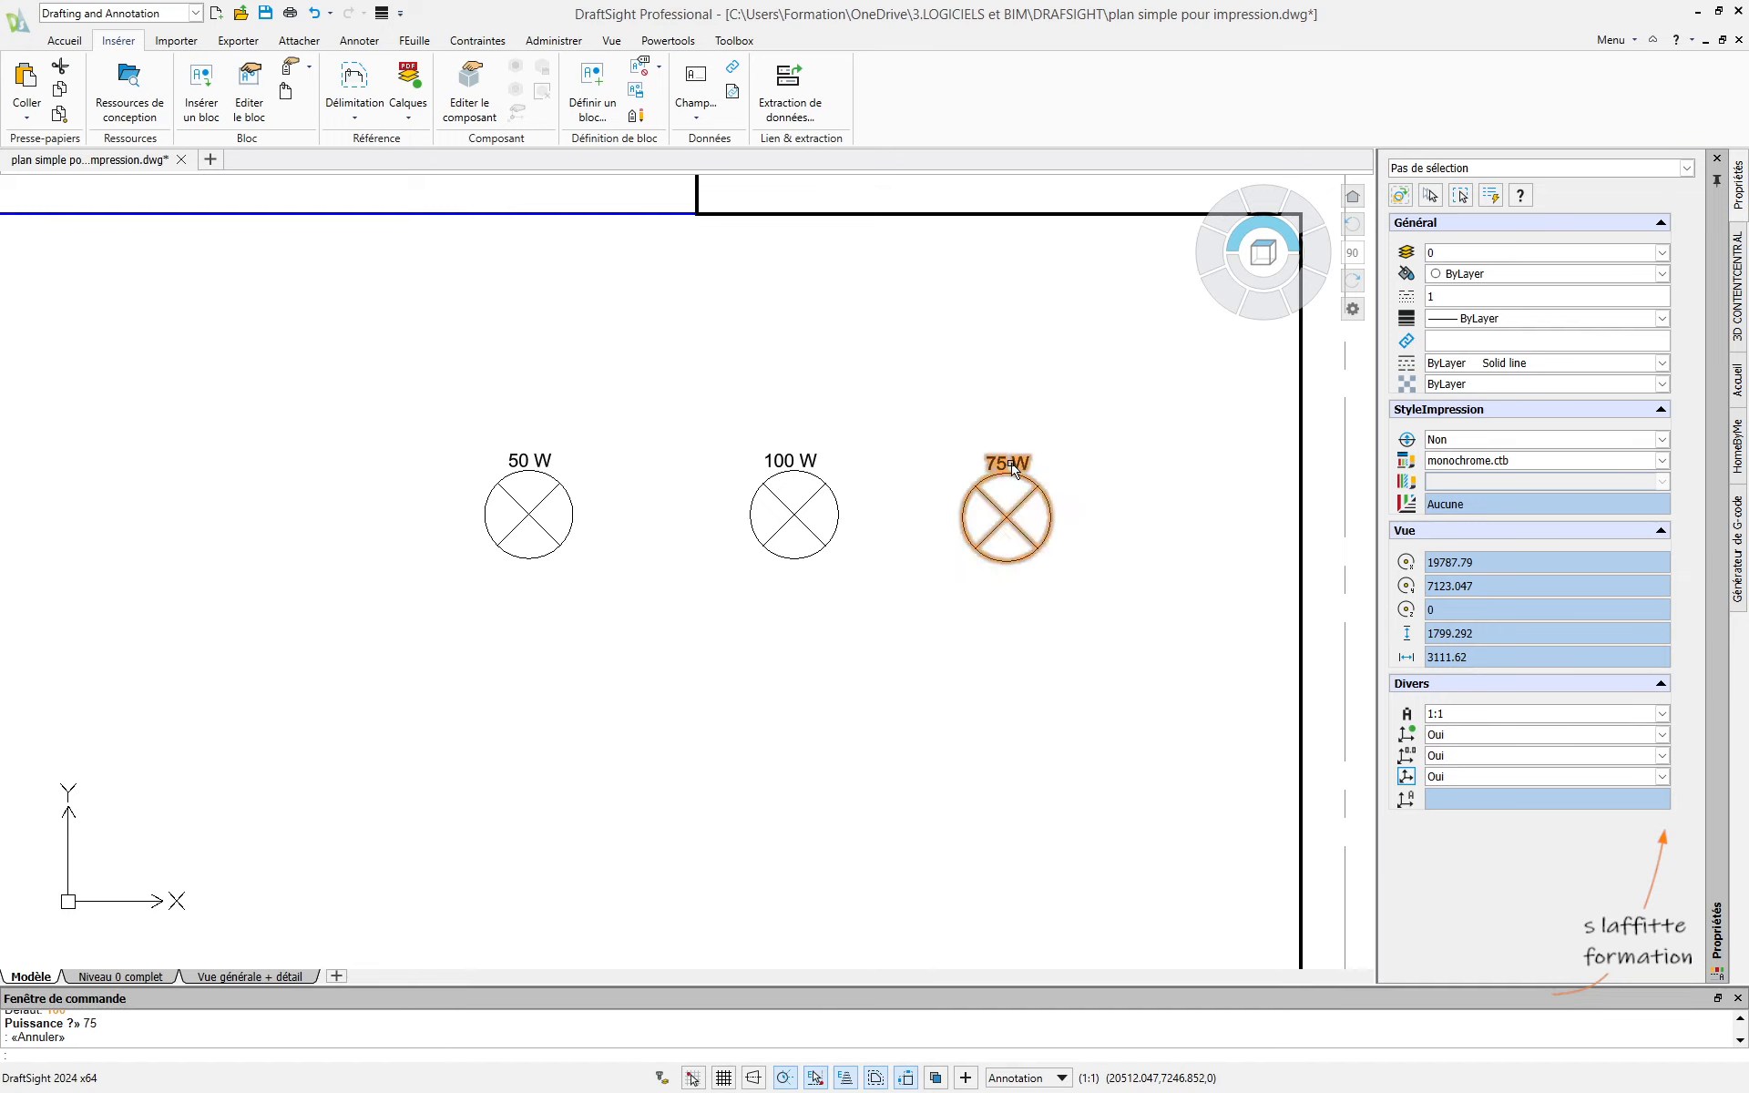